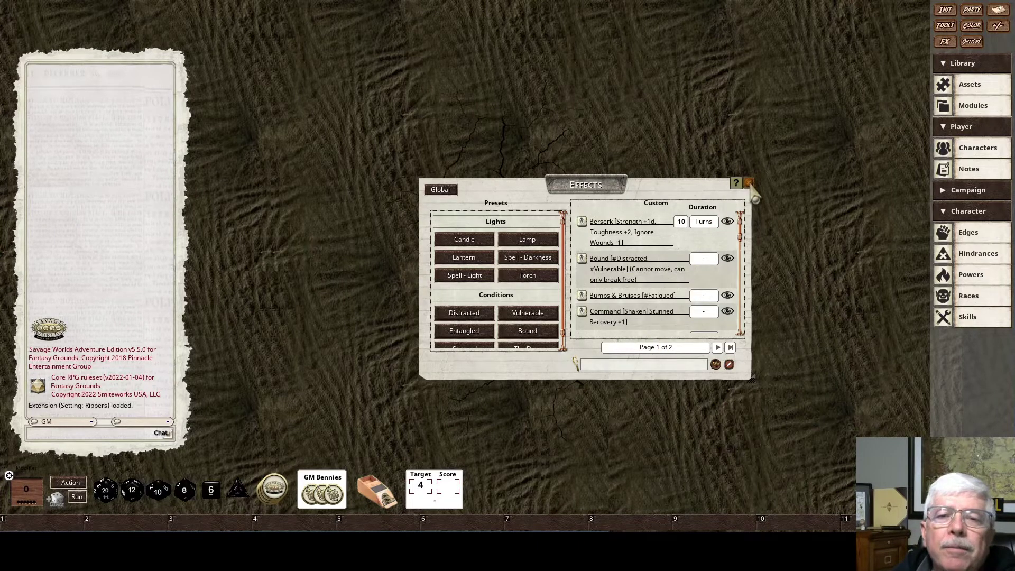
Close the effects list and bring up the Message of the Day with the character-building rules, leaving the options closed.
click(749, 184)
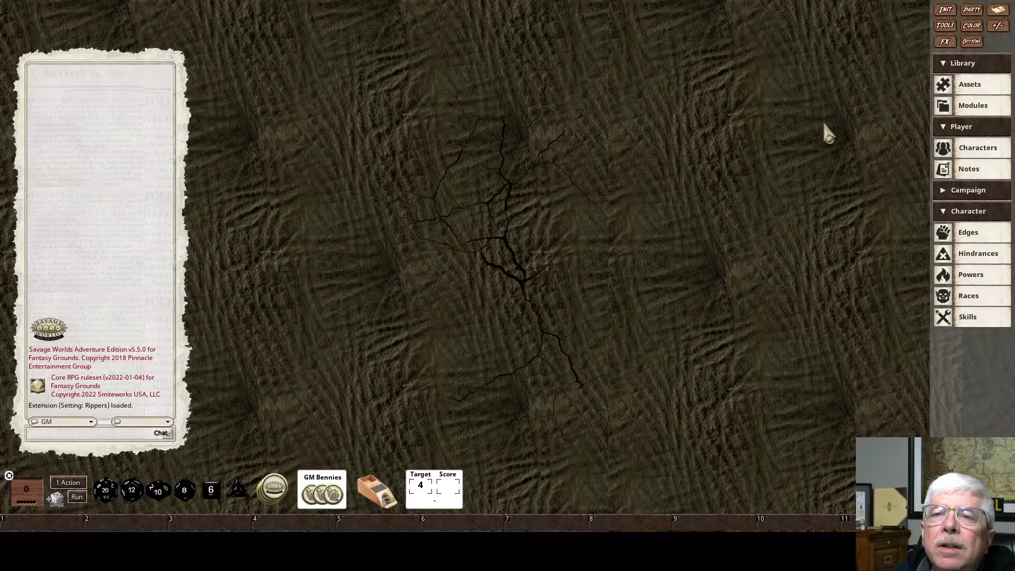
click(972, 42)
click(424, 370)
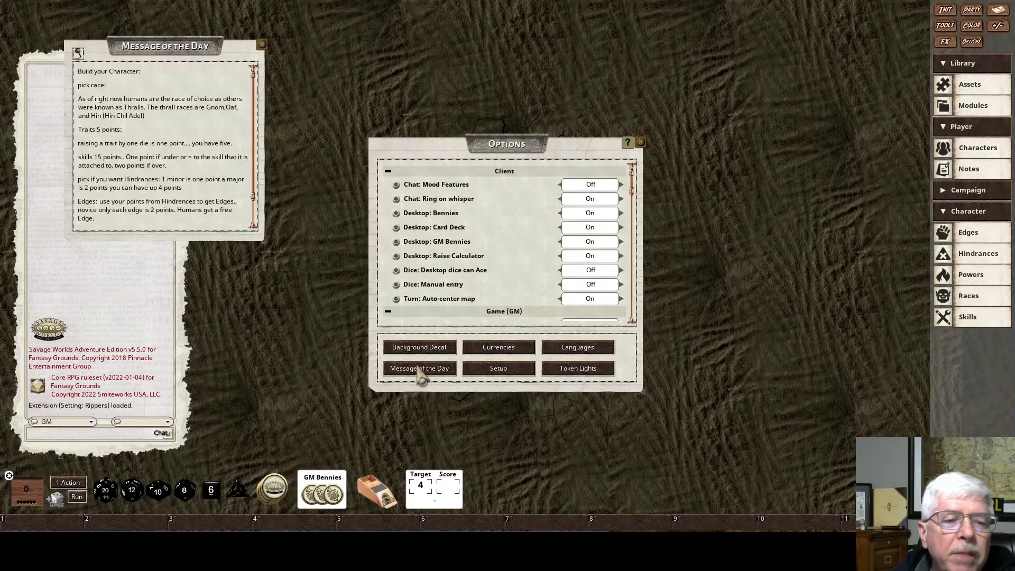
click(640, 142)
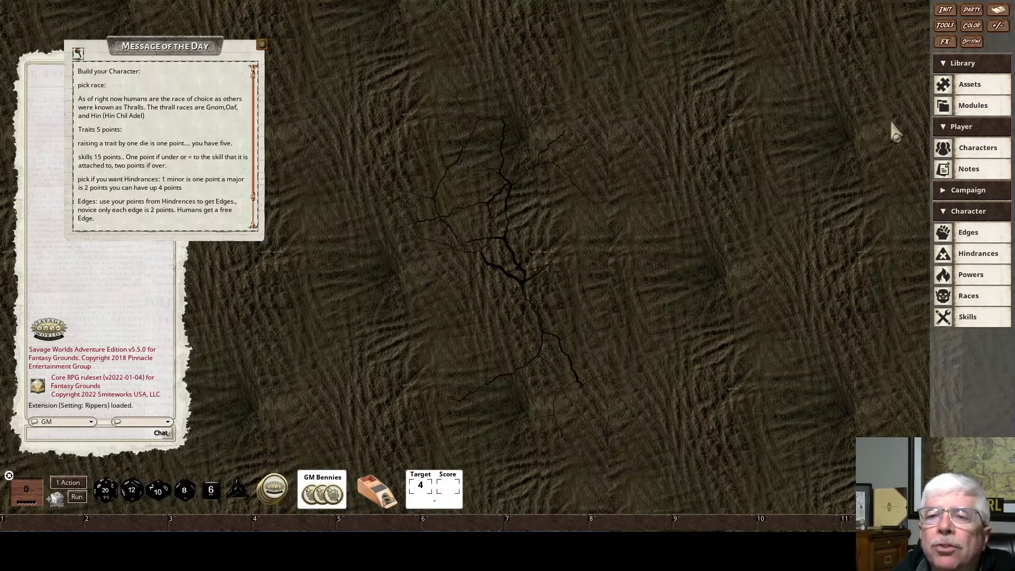
Create a new blank player character, close the character selection, and place its sheet beside the Message of the Day.
click(950, 150)
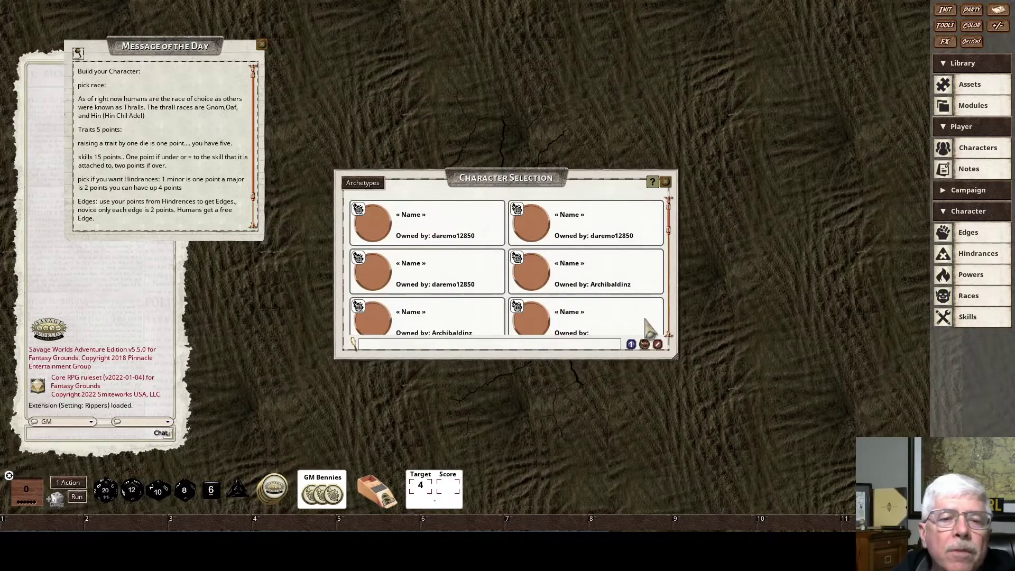
click(646, 346)
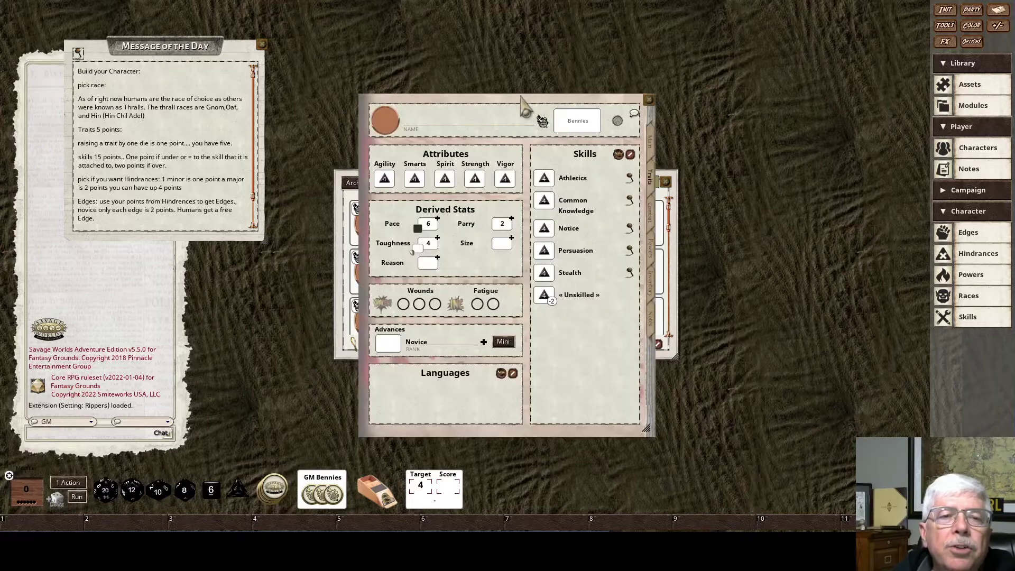
drag(525, 104, 512, 52)
click(666, 181)
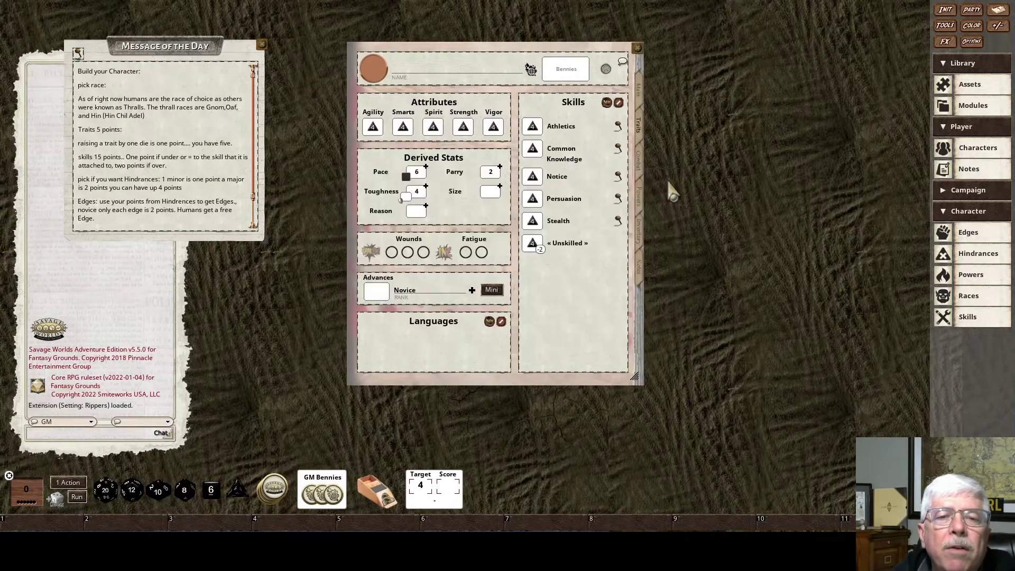
drag(535, 67, 518, 61)
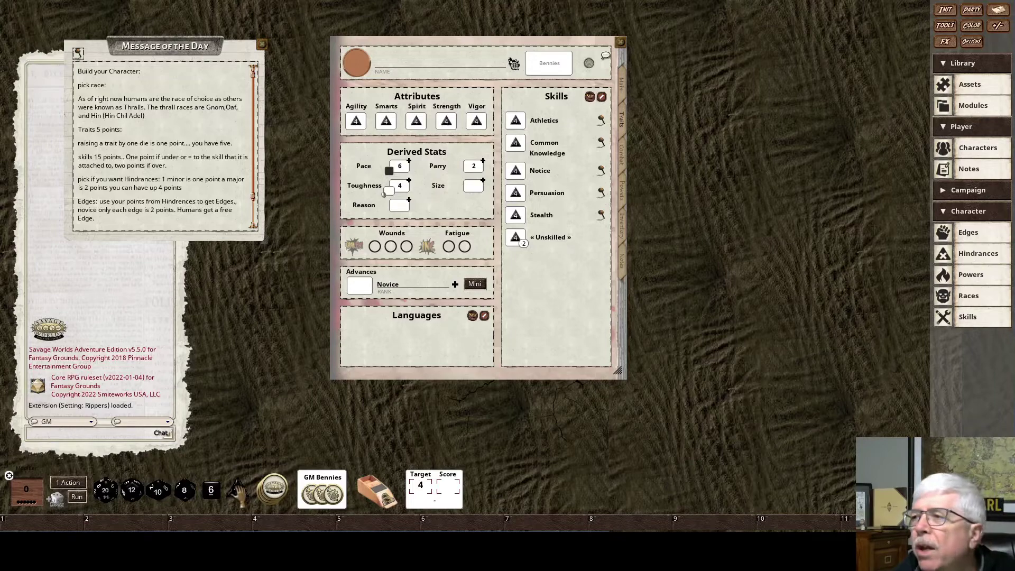
Roll a d4 twice and a d10 once to generate the digits of the character's age.
drag(238, 490, 68, 153)
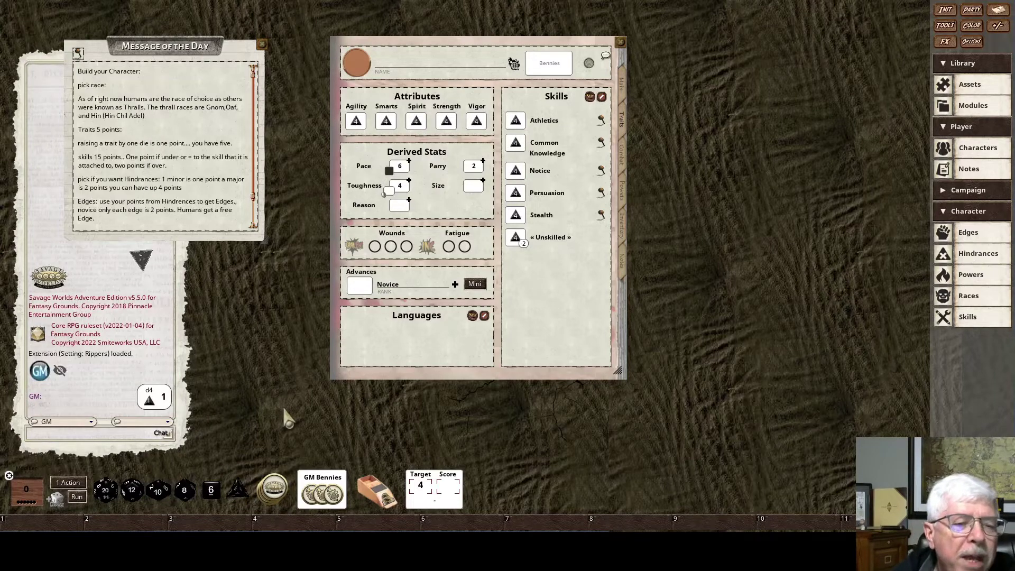
drag(238, 491, 66, 120)
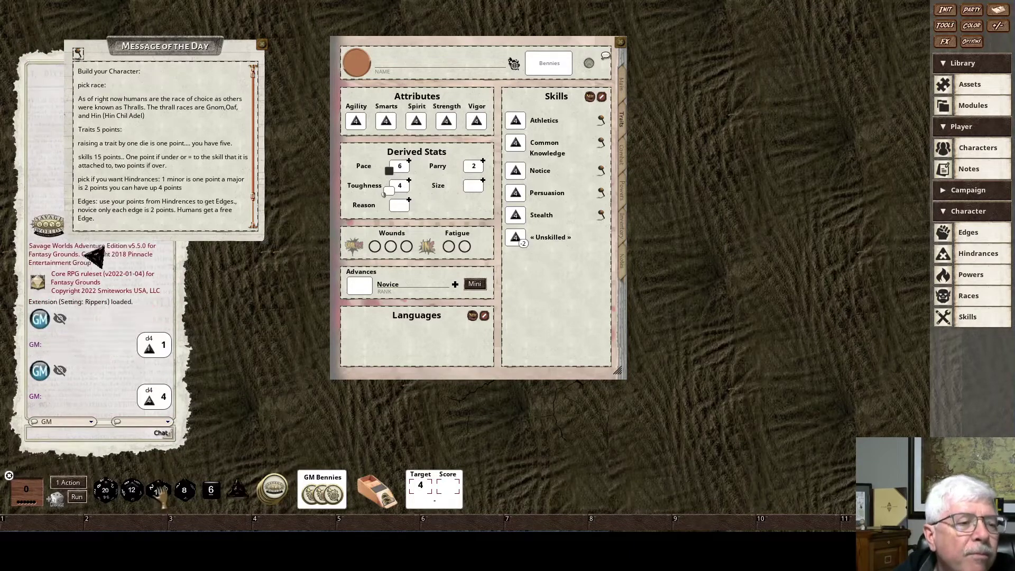
drag(159, 491, 101, 180)
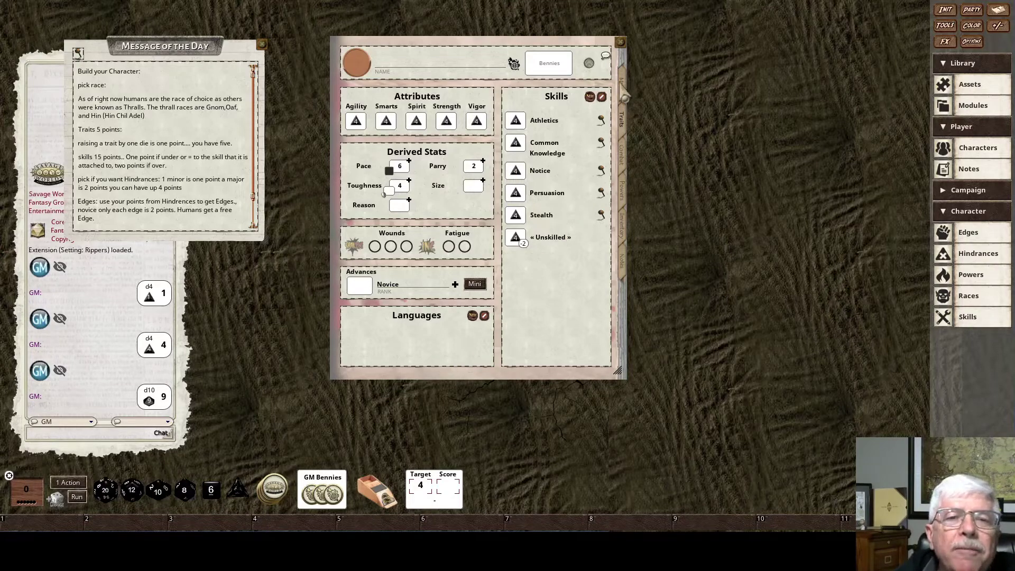
Fill in the character's gender as M and age as 49 on the main page of the sheet.
click(623, 89)
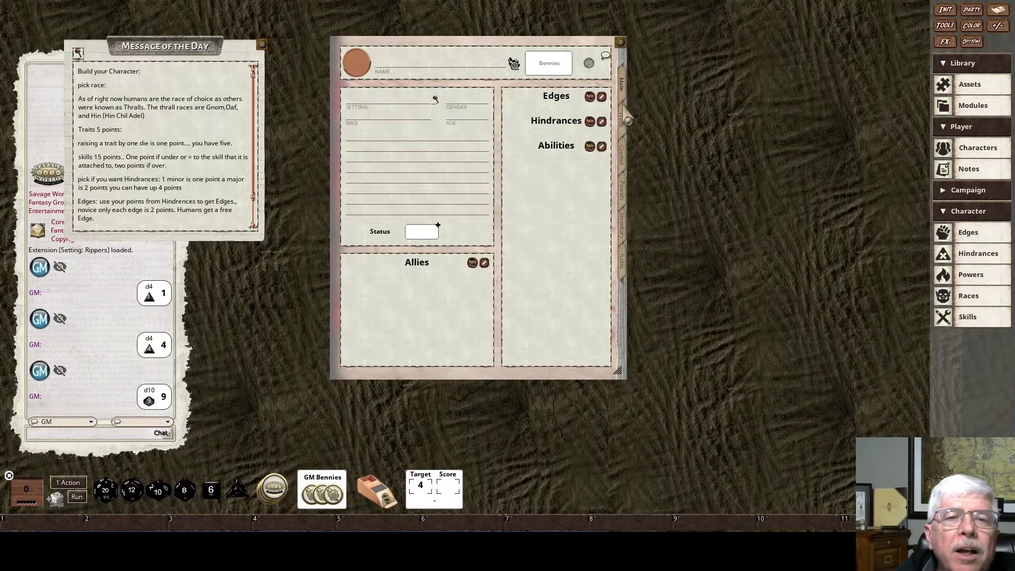
click(469, 103)
text(M)
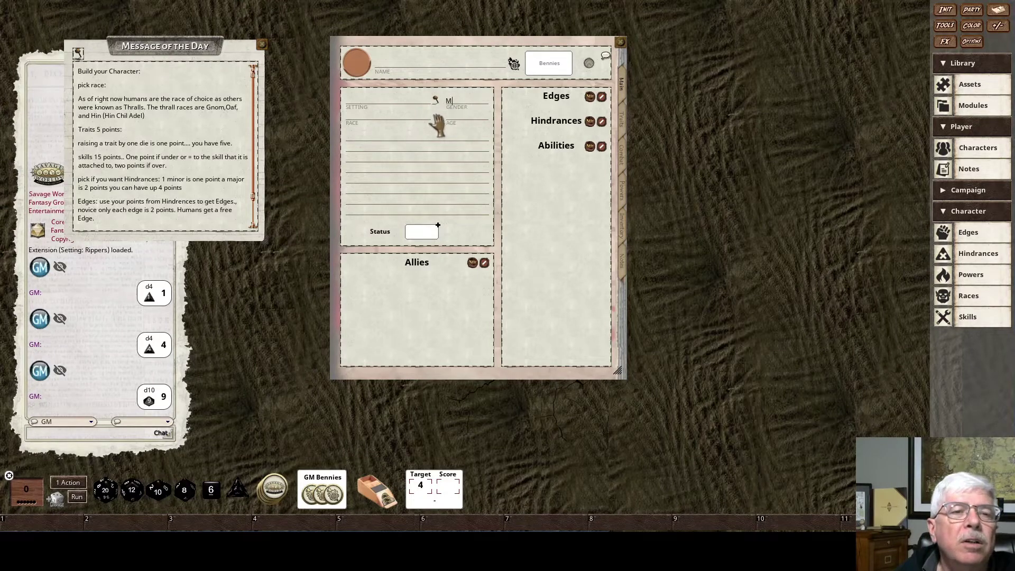
click(467, 121)
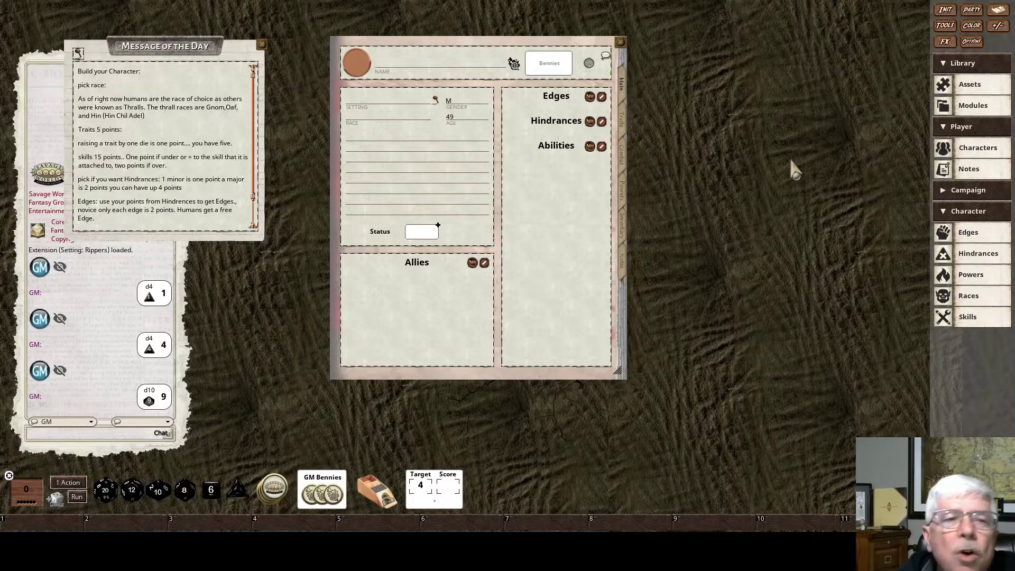
Open the race list and look through the (Uncategorized) group before returning the group filter to (All).
click(949, 302)
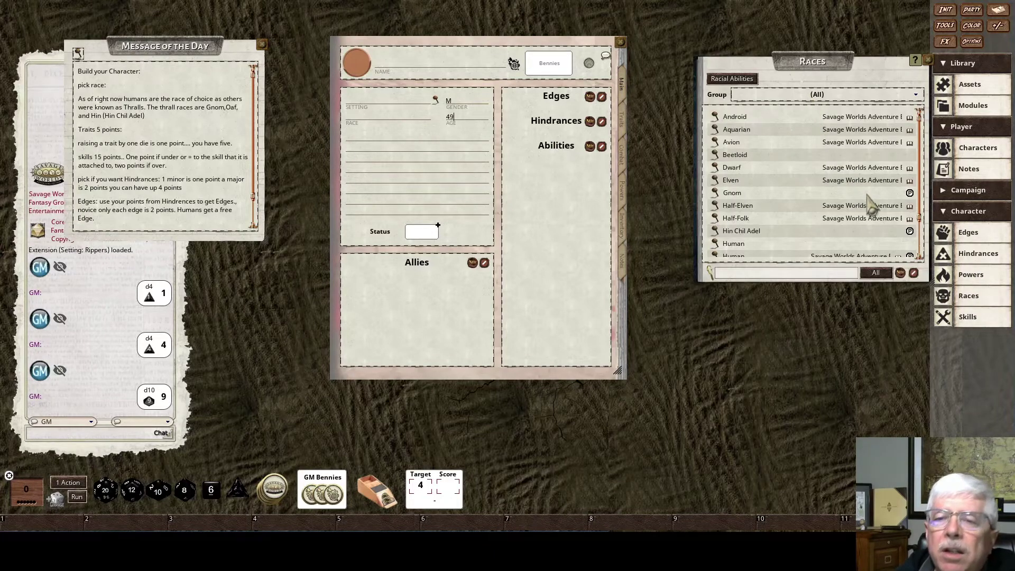
click(918, 95)
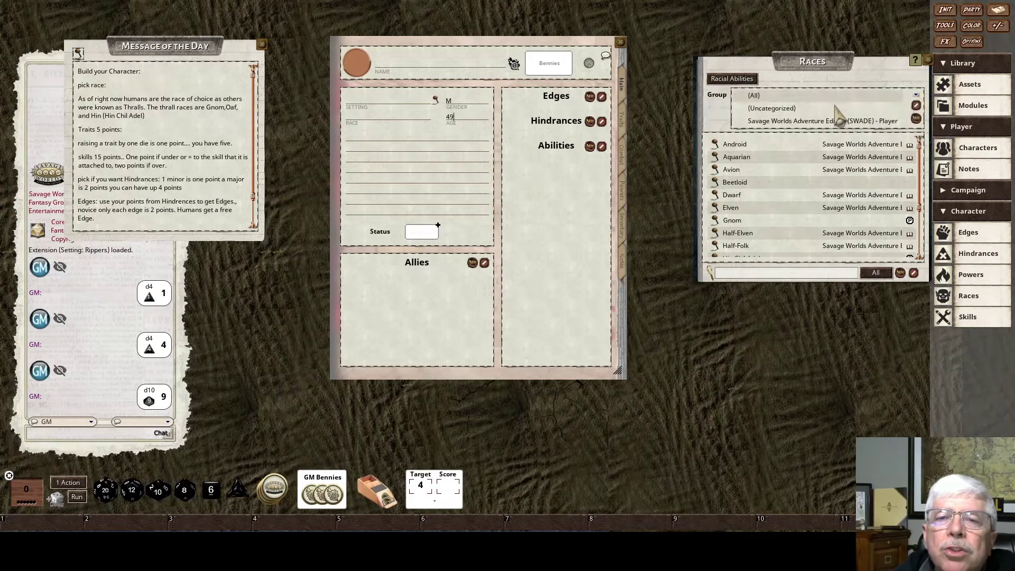
click(793, 109)
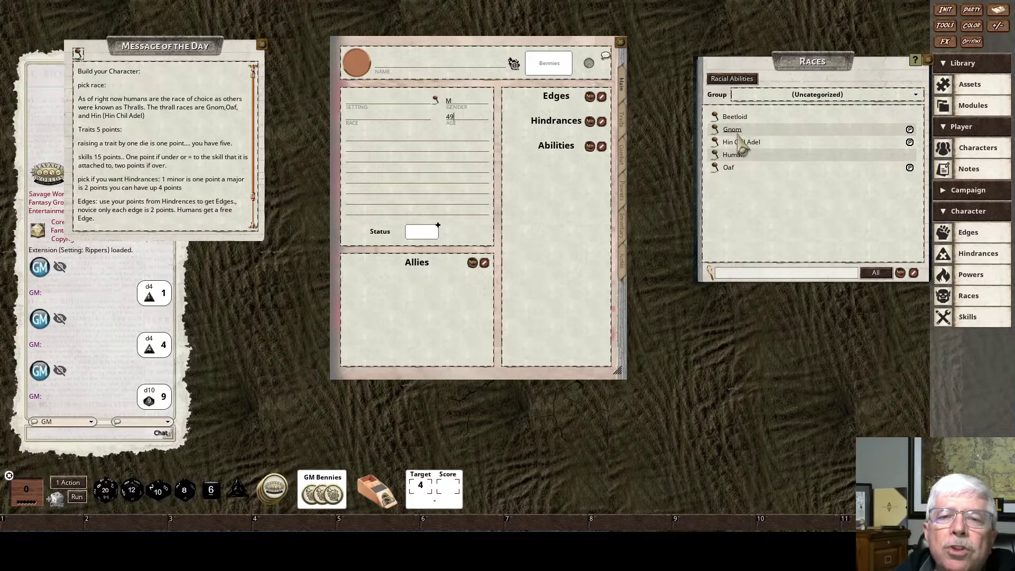
click(916, 95)
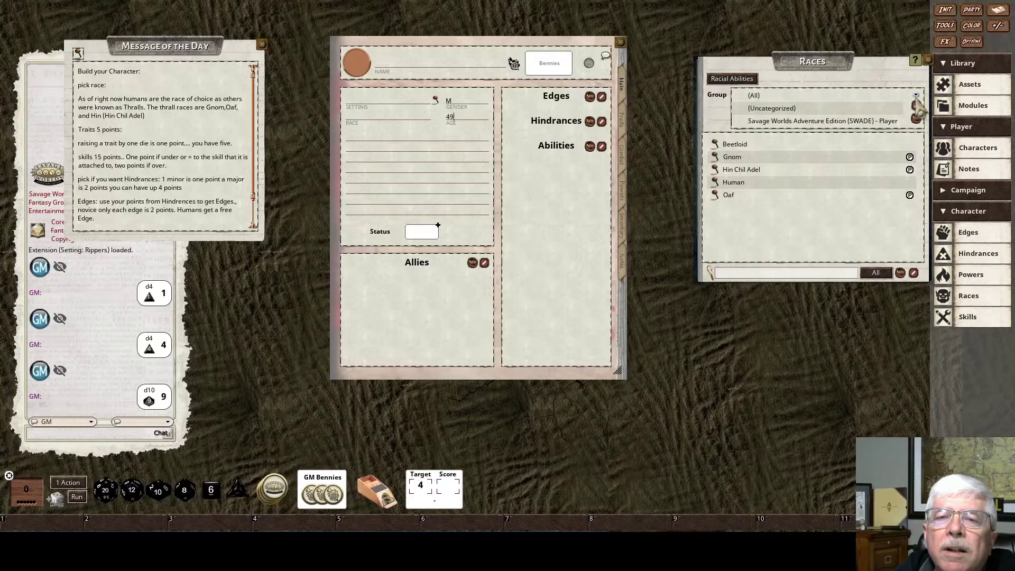
click(881, 95)
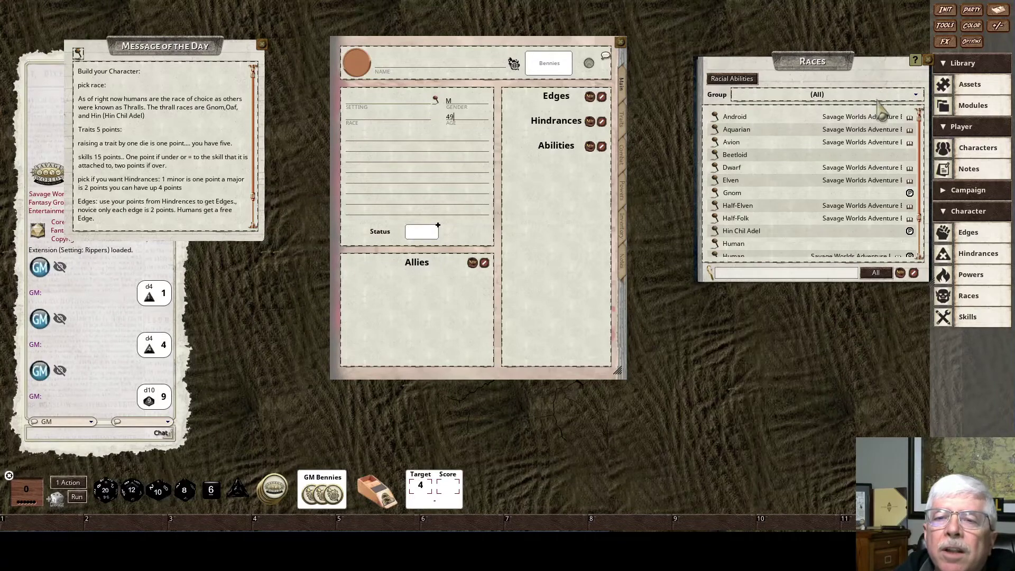
Limit the race list to shared entries, assign Human to the character, and read the Adaptable racial ability.
click(883, 274)
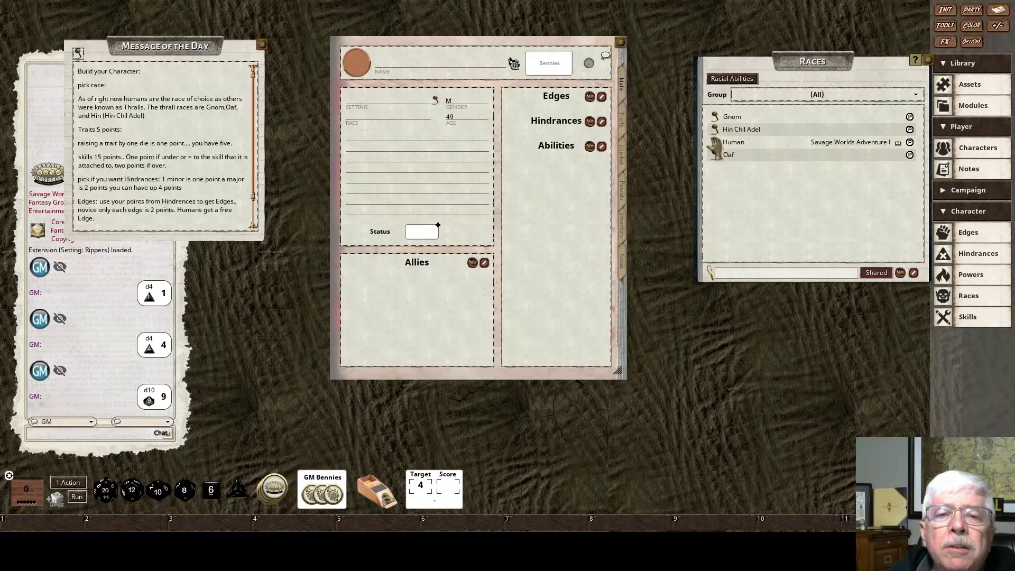
drag(717, 148, 363, 125)
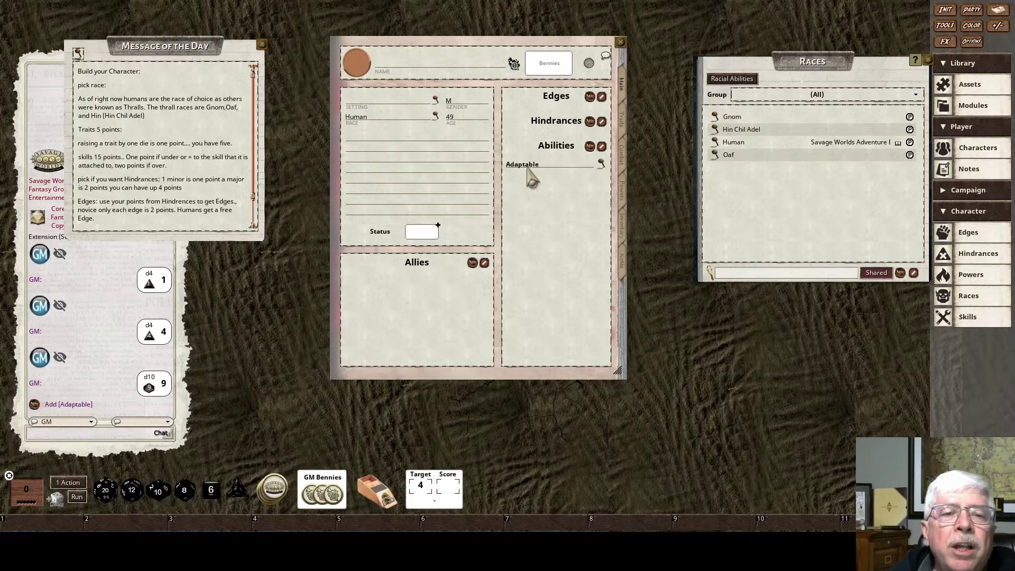
click(601, 166)
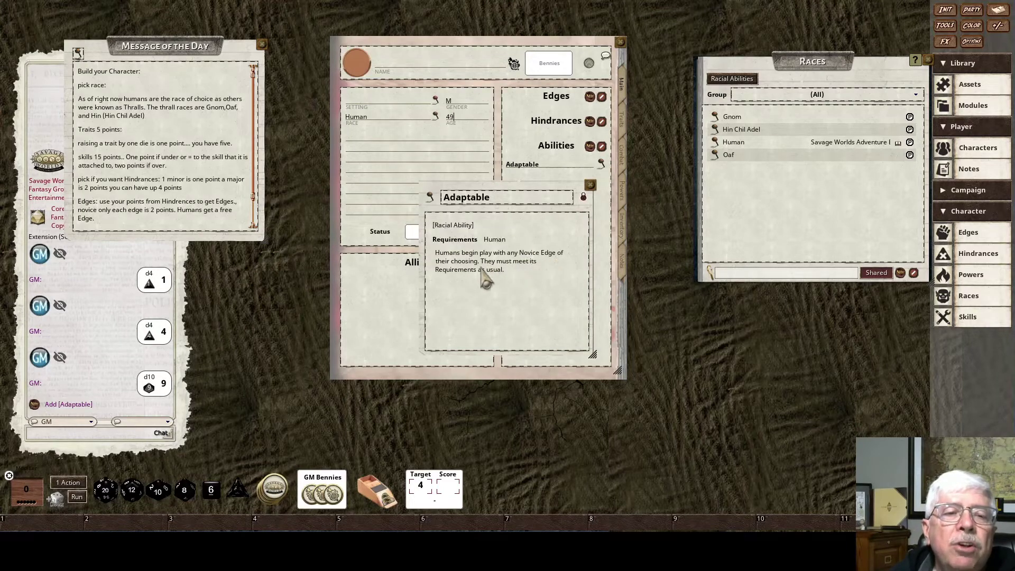
click(591, 185)
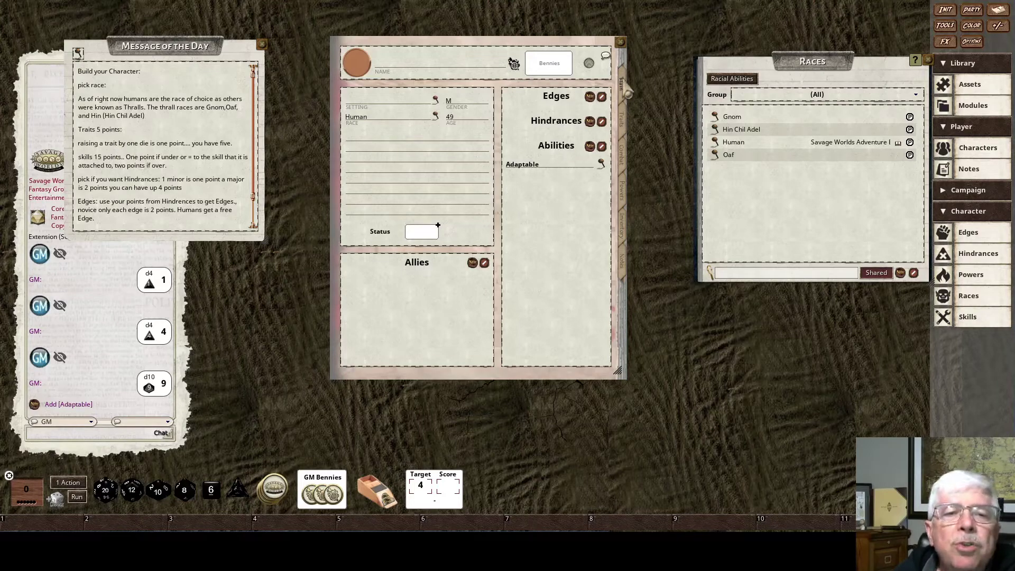
Raise the character's Smarts attribute to d8 on the traits page.
click(624, 121)
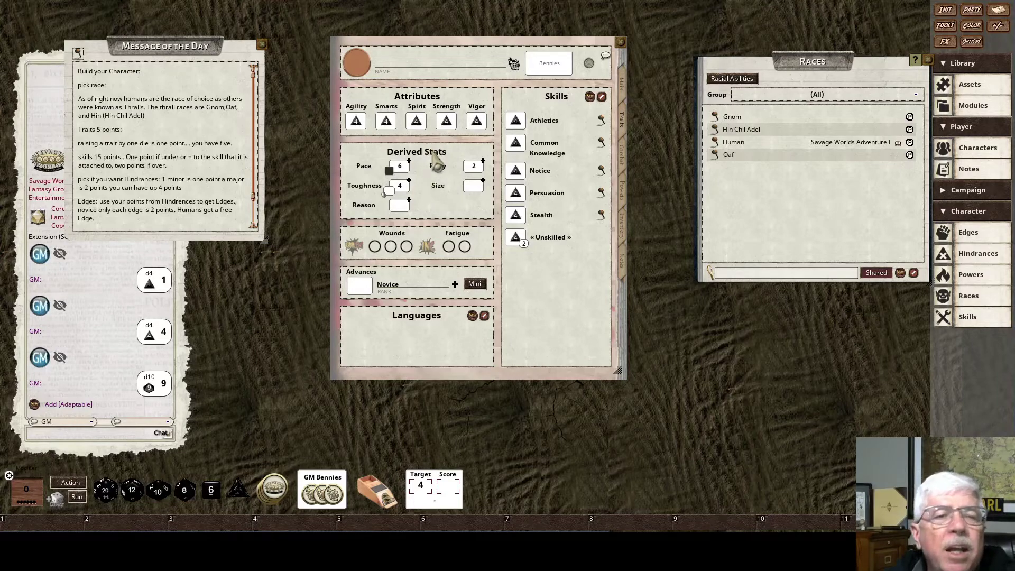
right_click(387, 121)
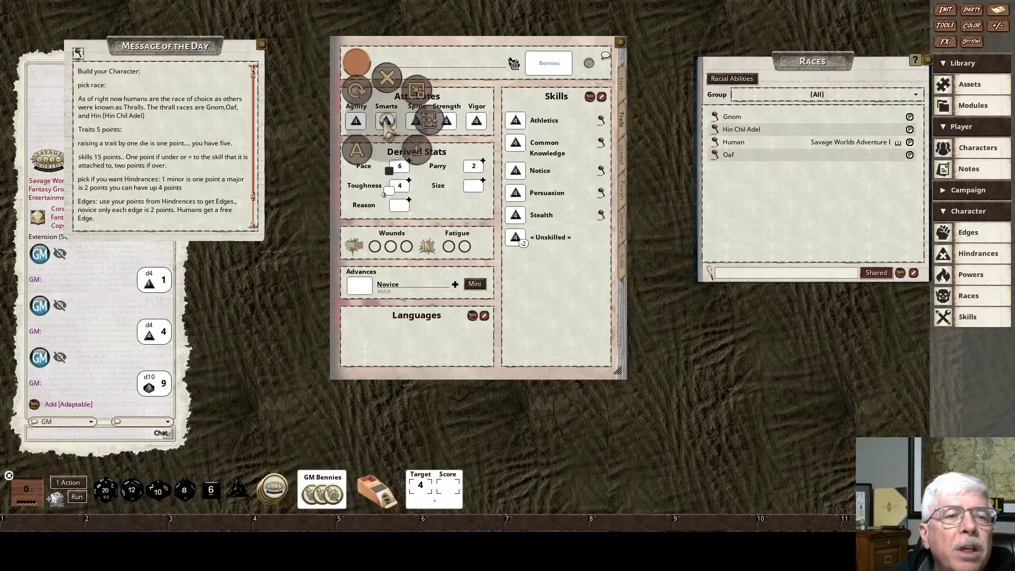
click(390, 134)
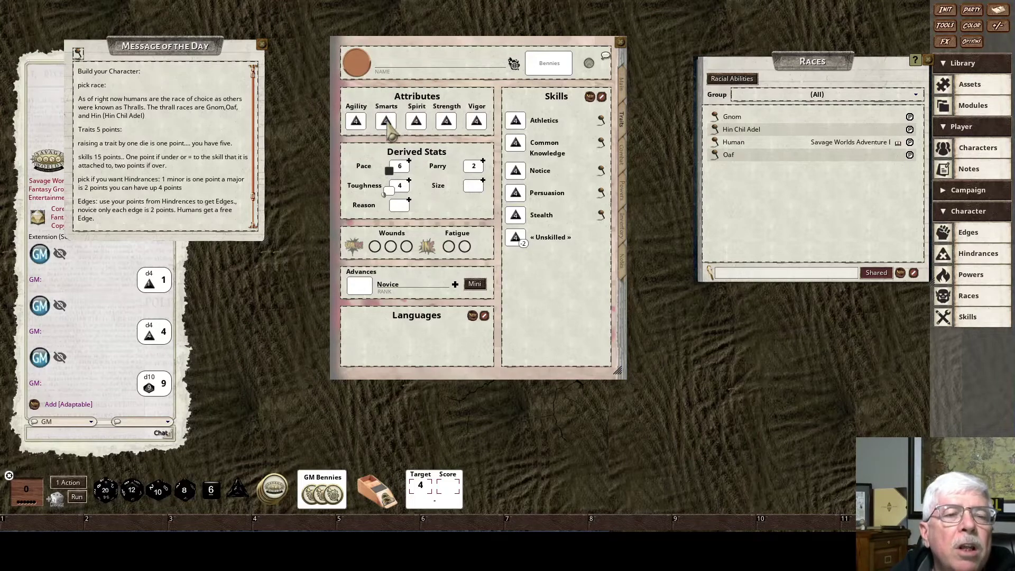
right_click(388, 122)
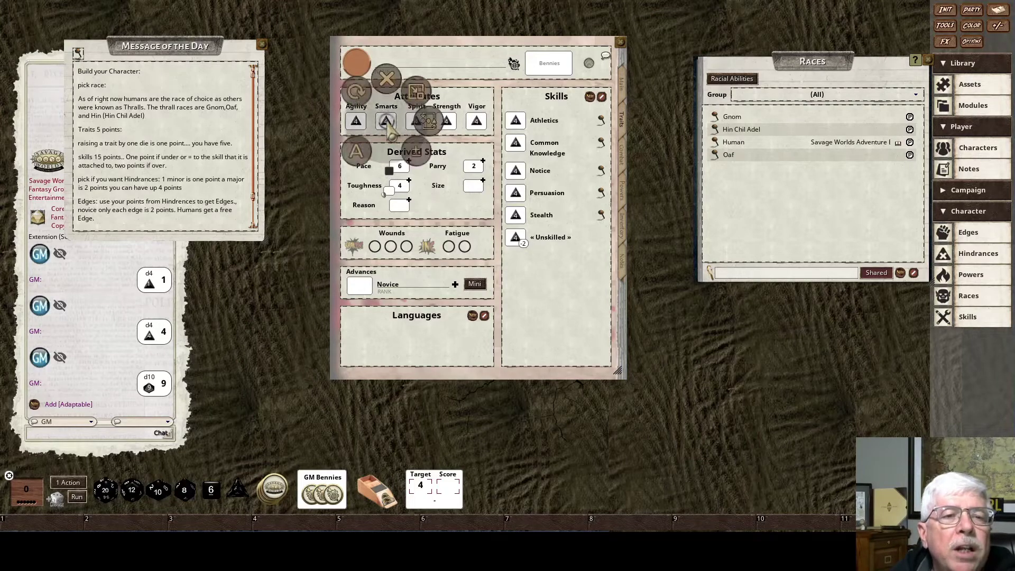
click(429, 122)
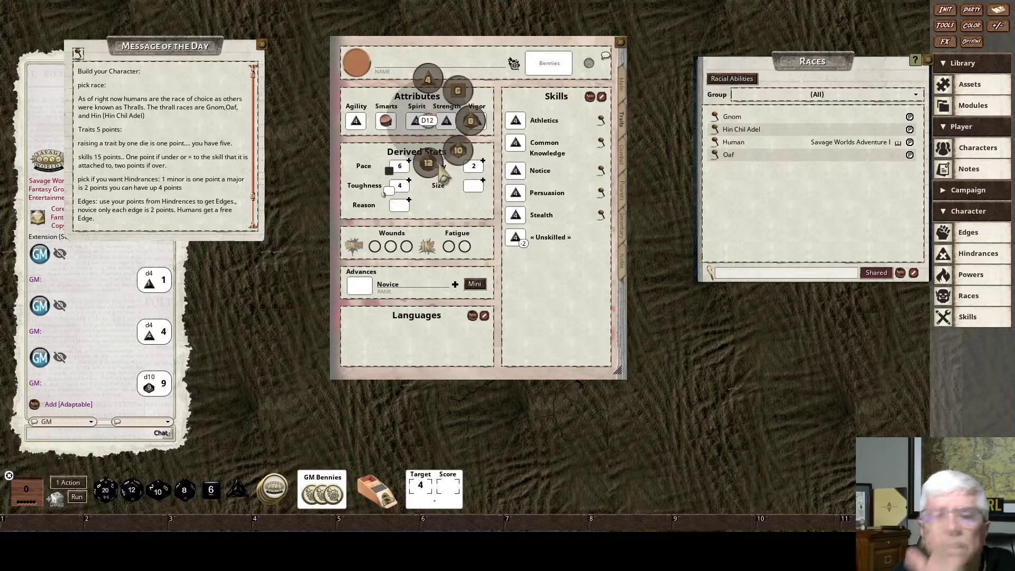
click(471, 123)
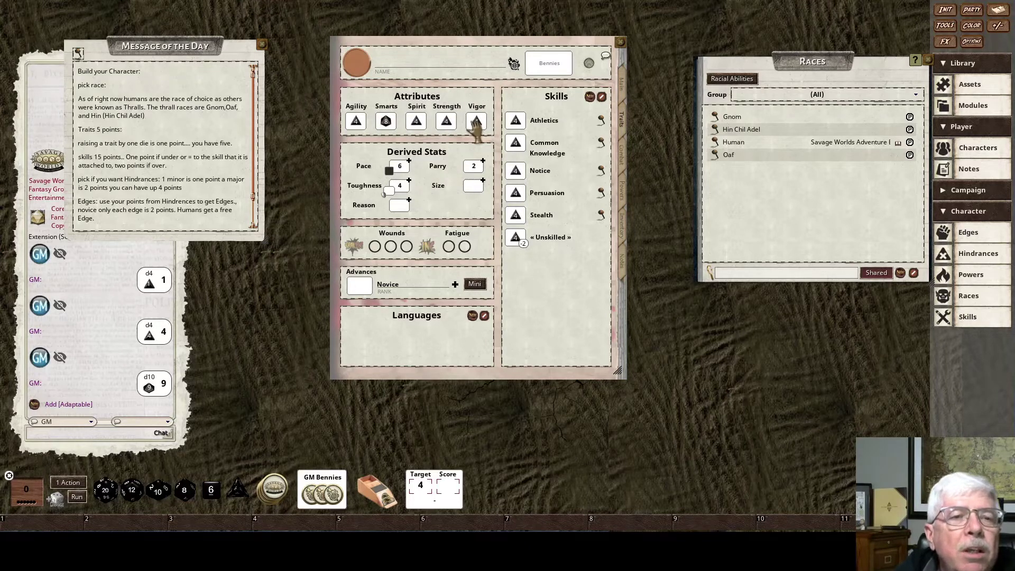
Set the character's Spirit attribute to d6 and Agility to d8.
right_click(417, 121)
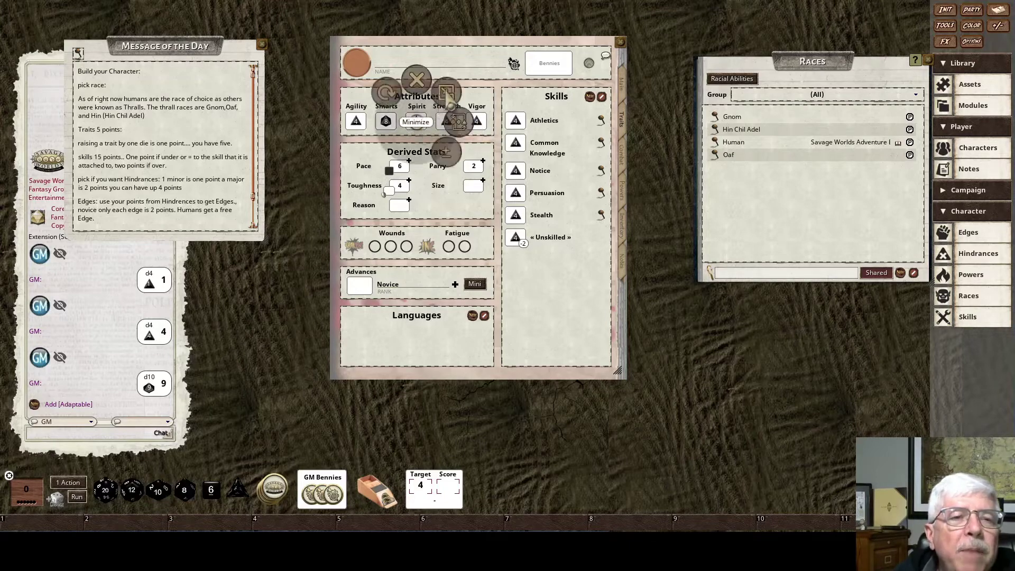
click(486, 91)
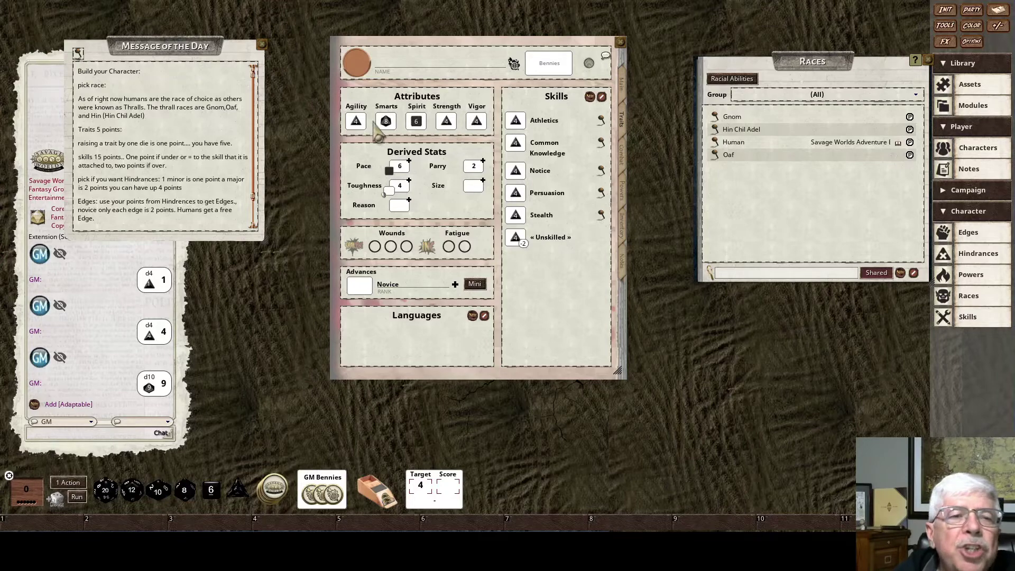
right_click(357, 125)
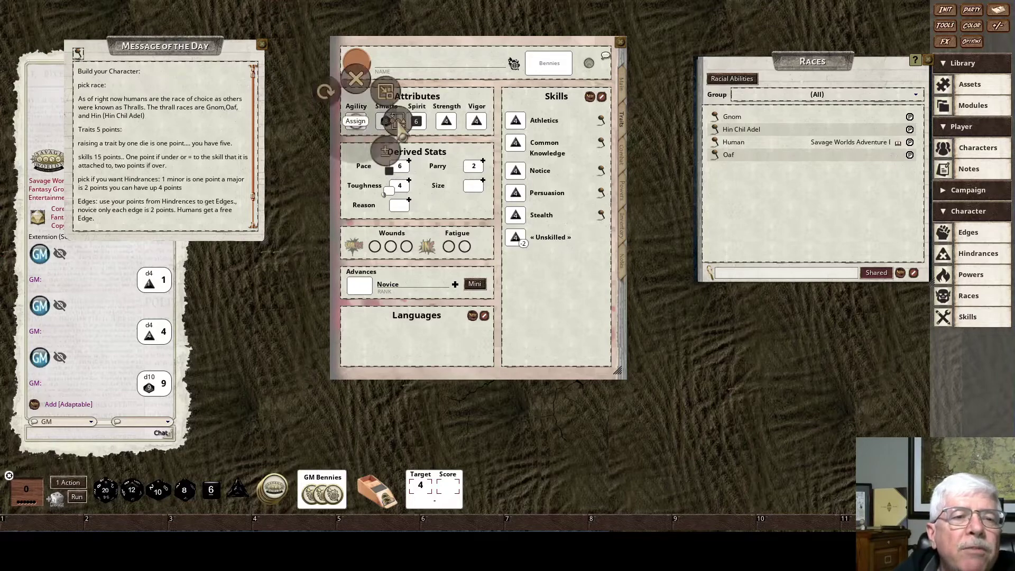
click(404, 134)
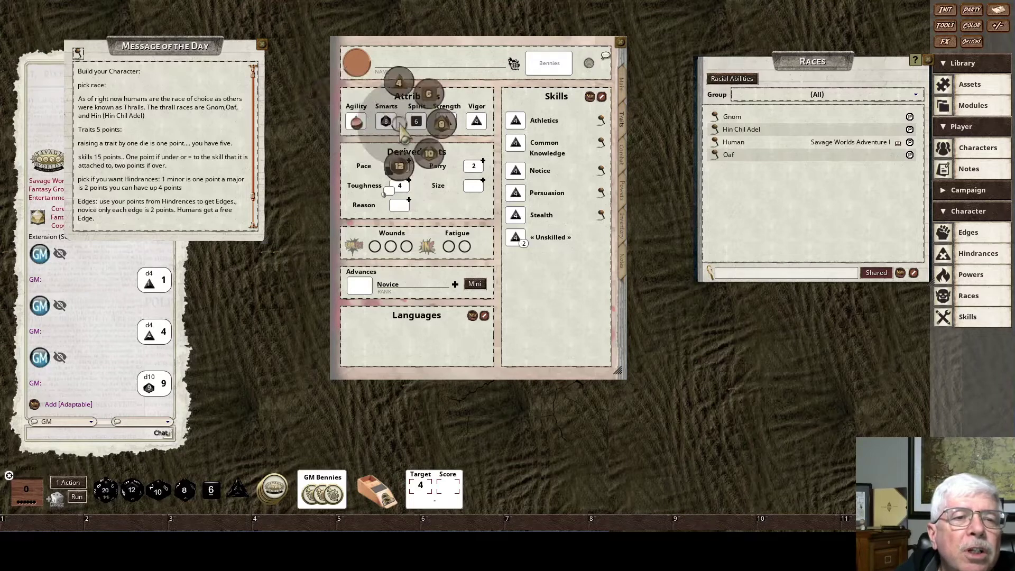
click(443, 128)
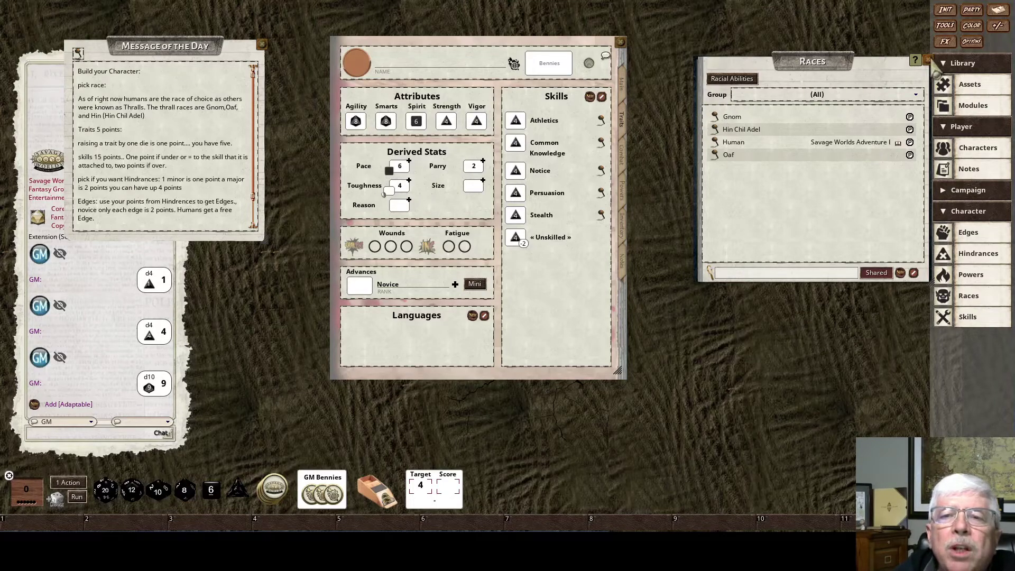
Close the race list, open the skill list, and arrange it beside the character sheet so both are fully visible.
click(928, 60)
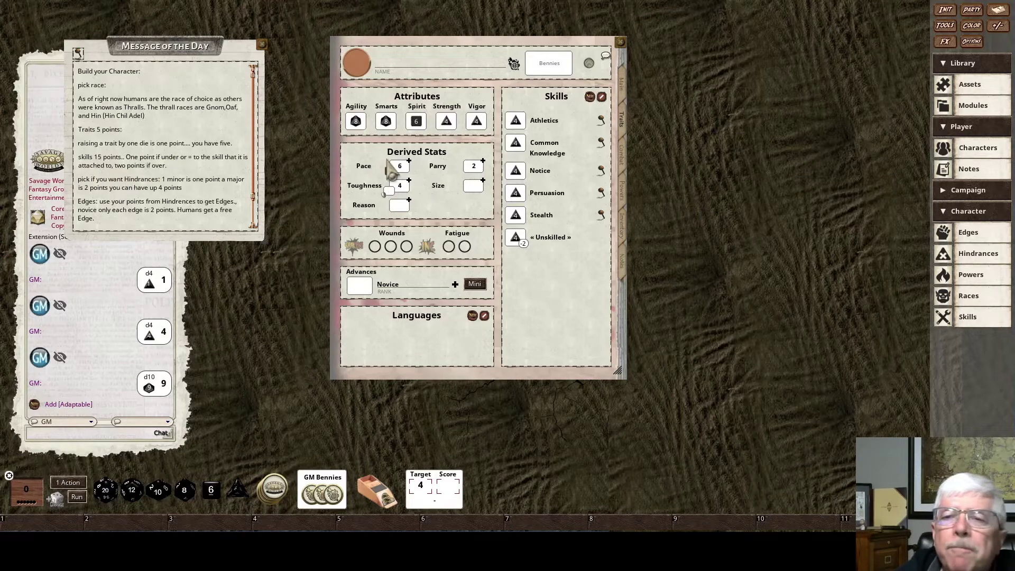
click(950, 319)
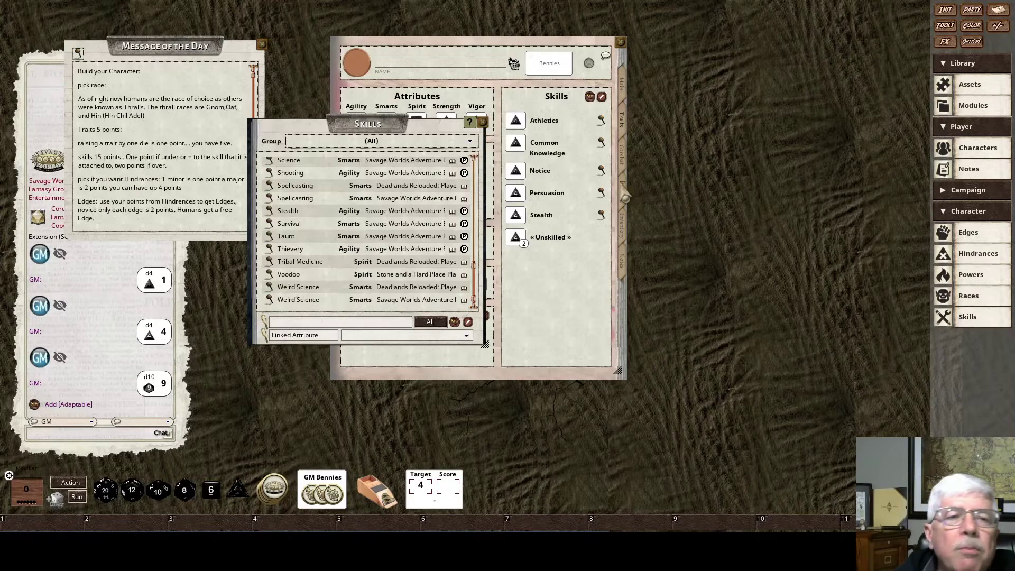
drag(424, 129, 774, 78)
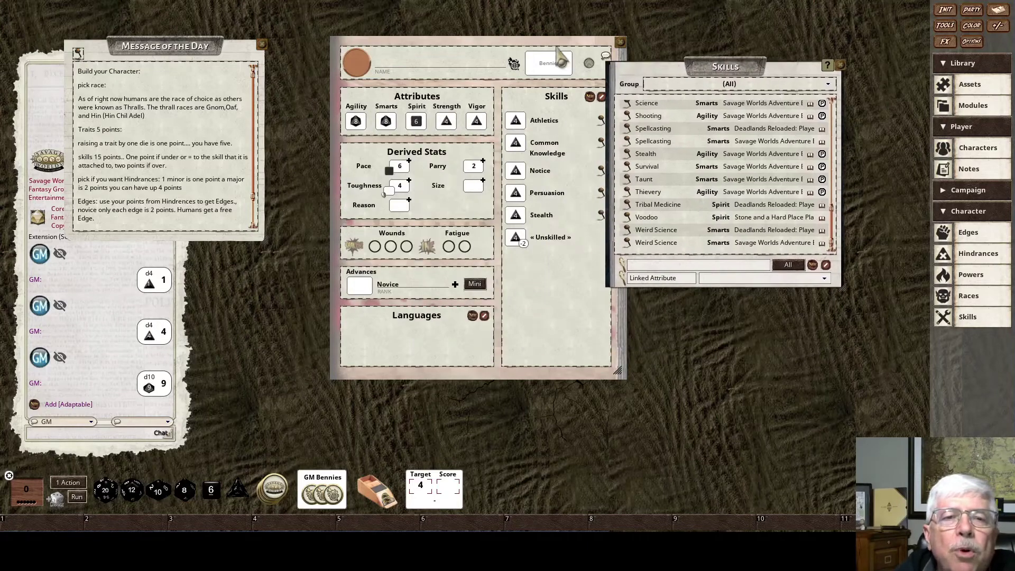
drag(560, 67, 485, 67)
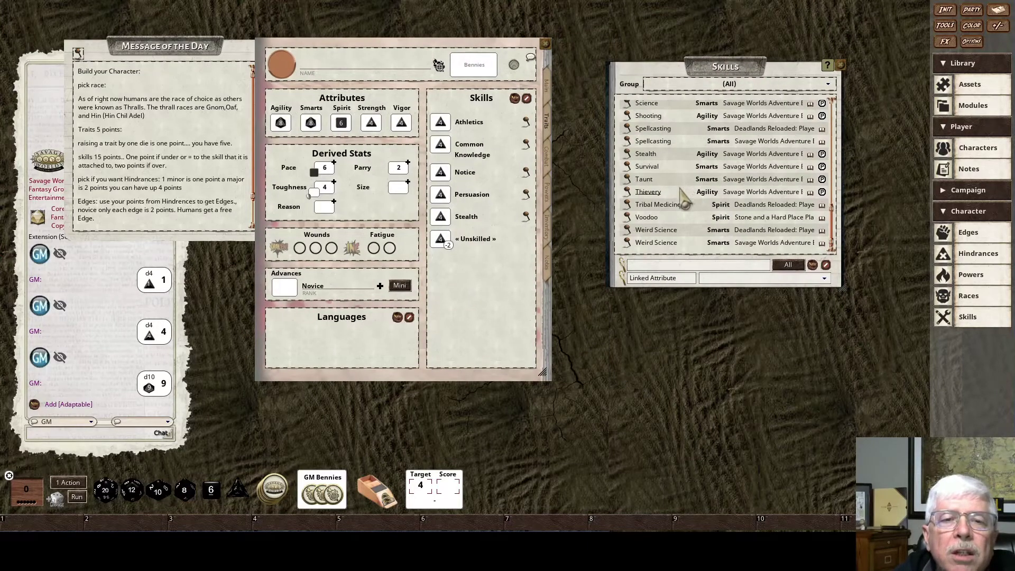
scroll(688, 196, up, 3)
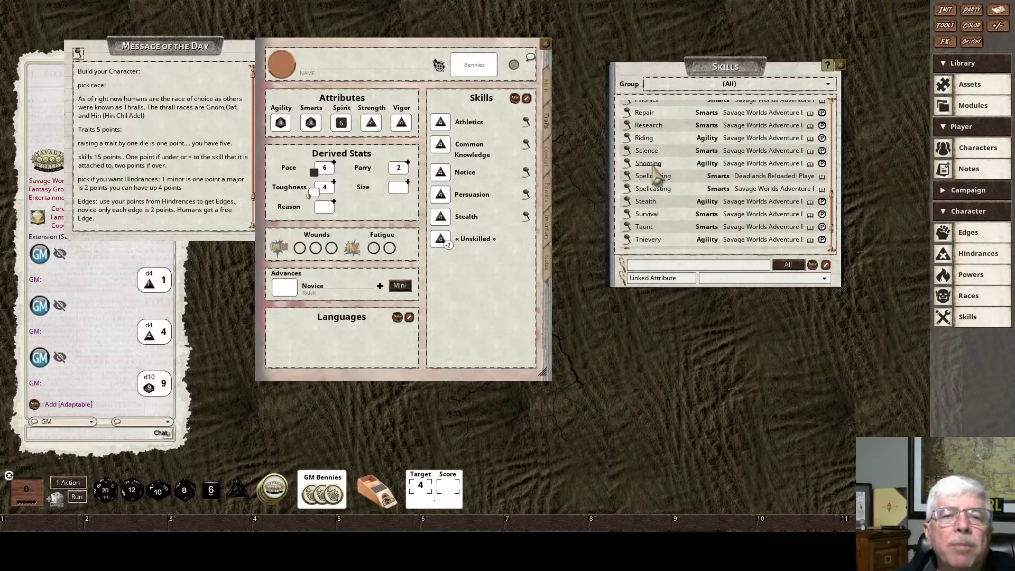
Limit the skill list to shared entries, checking the Spirit-linked skills before clearing the linked attribute filter.
click(825, 279)
click(721, 268)
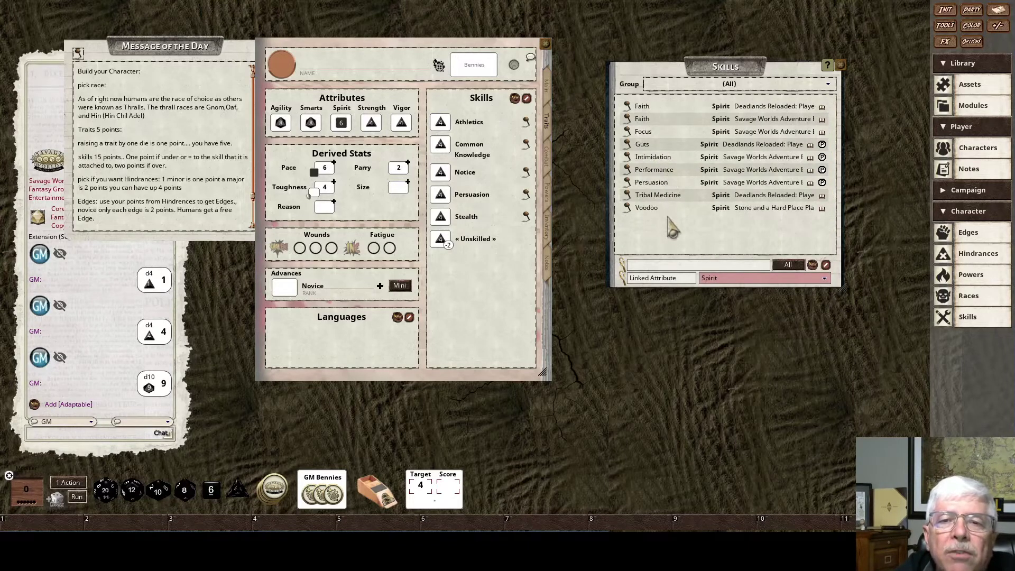
click(793, 266)
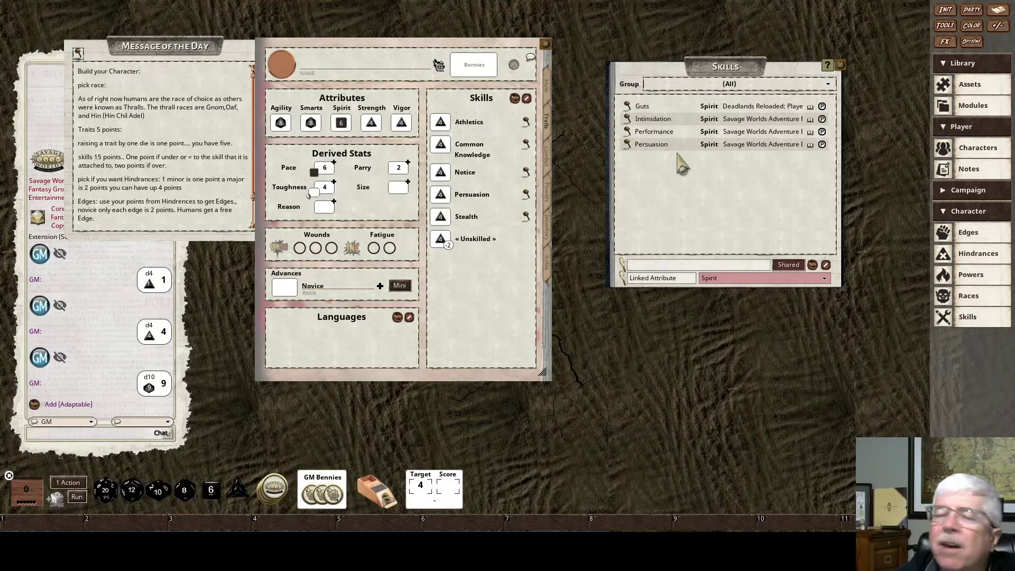
click(829, 84)
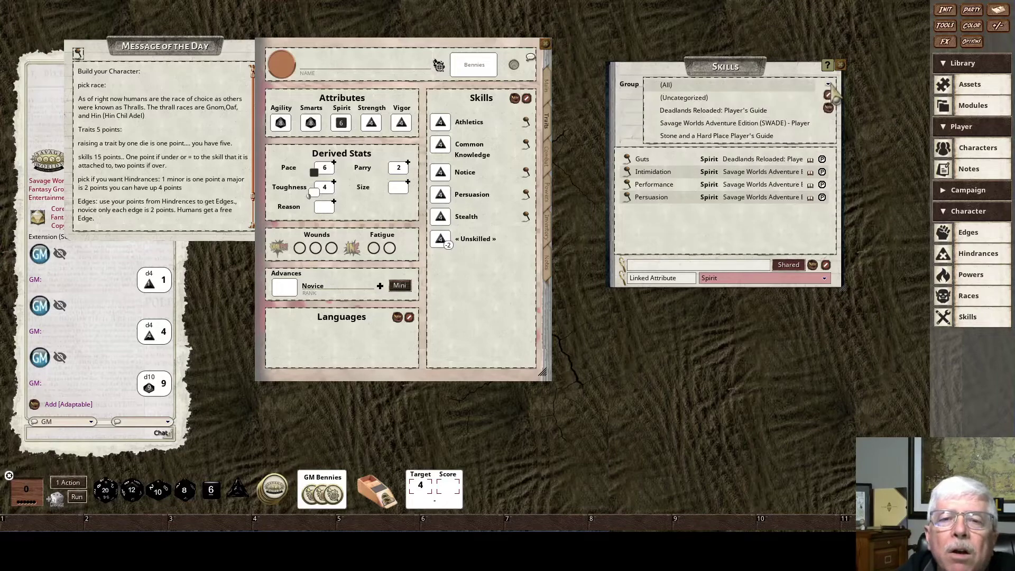
click(699, 86)
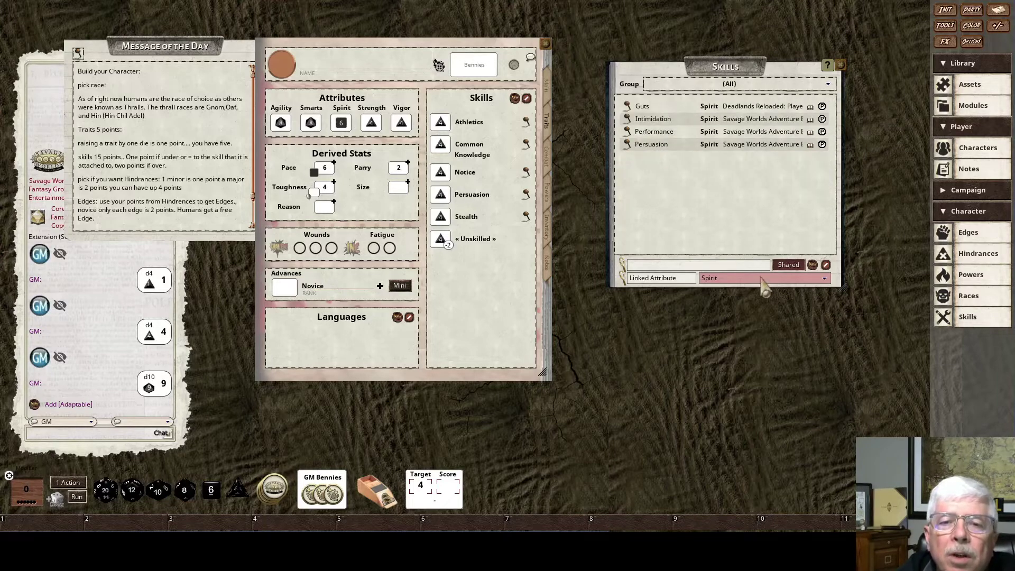
click(825, 280)
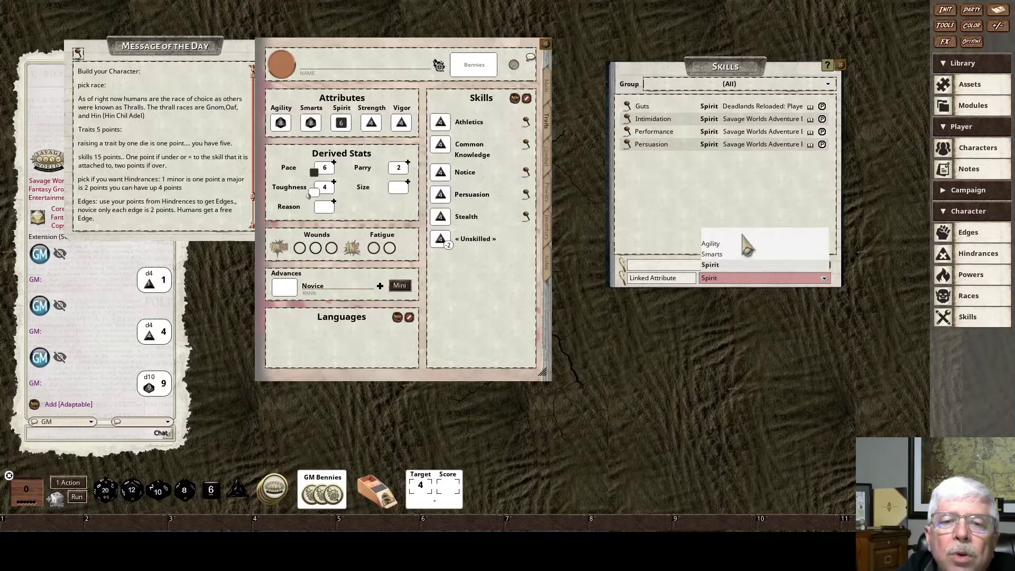
click(726, 247)
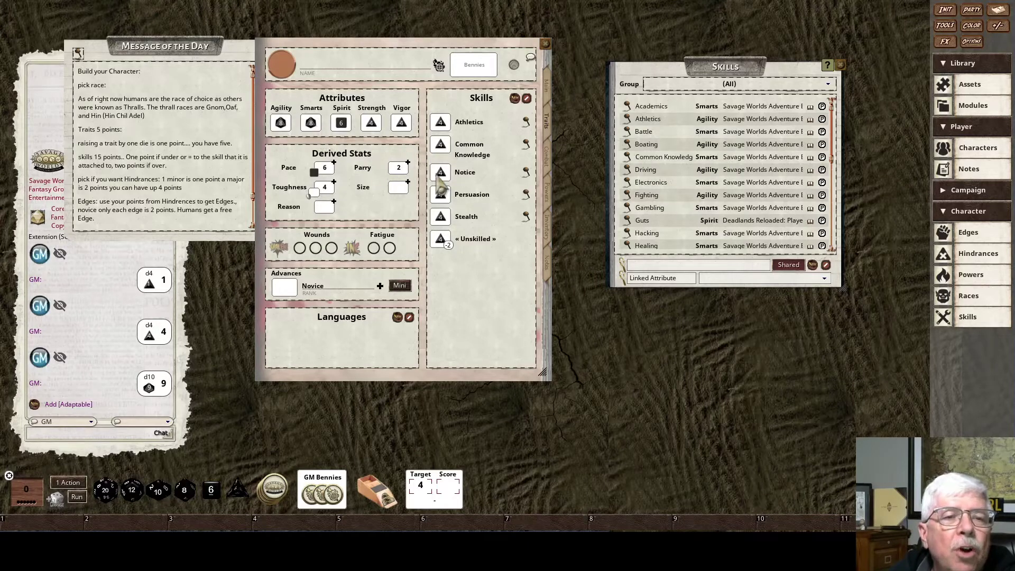
Read the Common Knowledge description and set that skill to d8 on the character sheet.
click(527, 144)
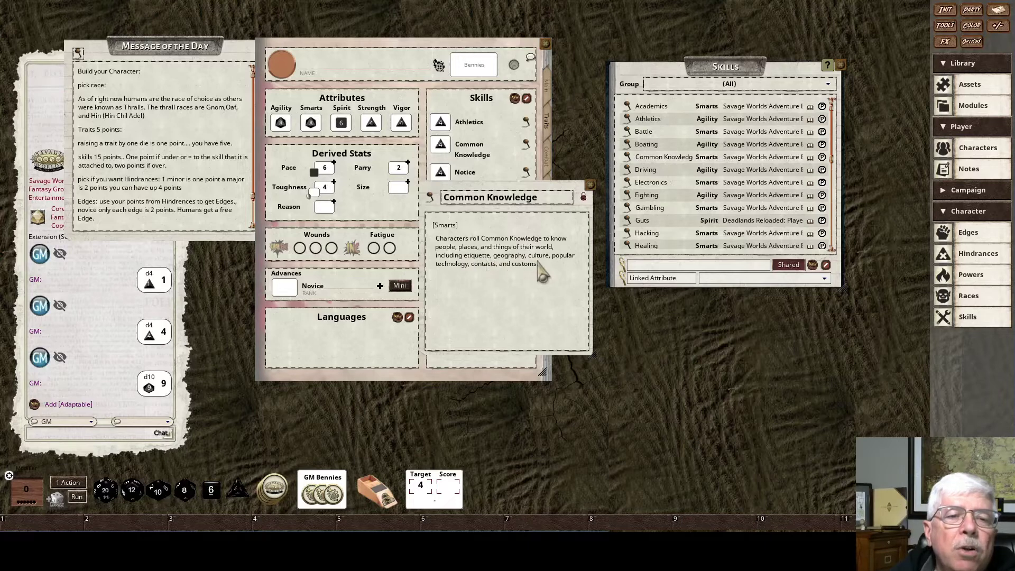
click(590, 185)
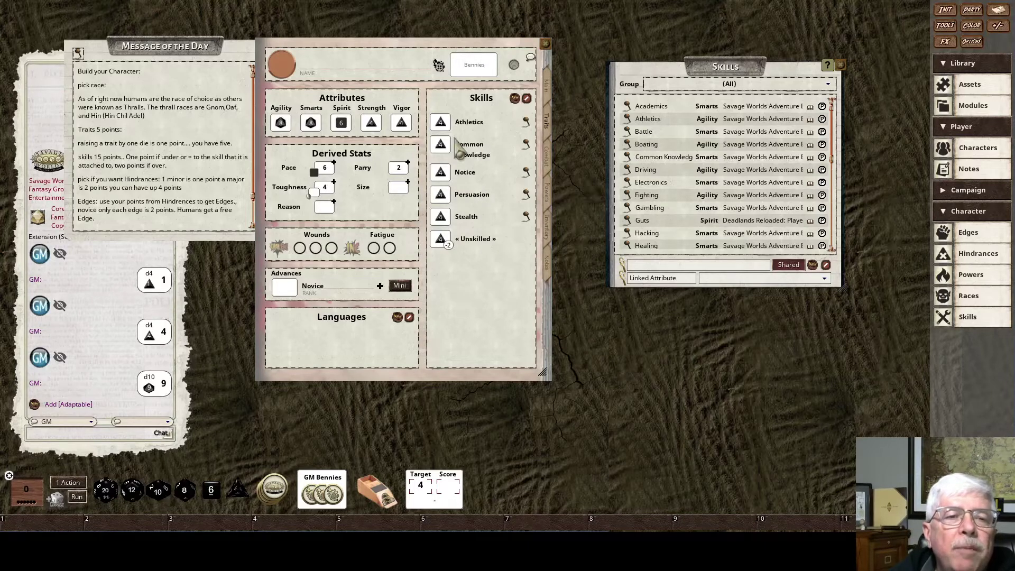
right_click(445, 151)
click(484, 148)
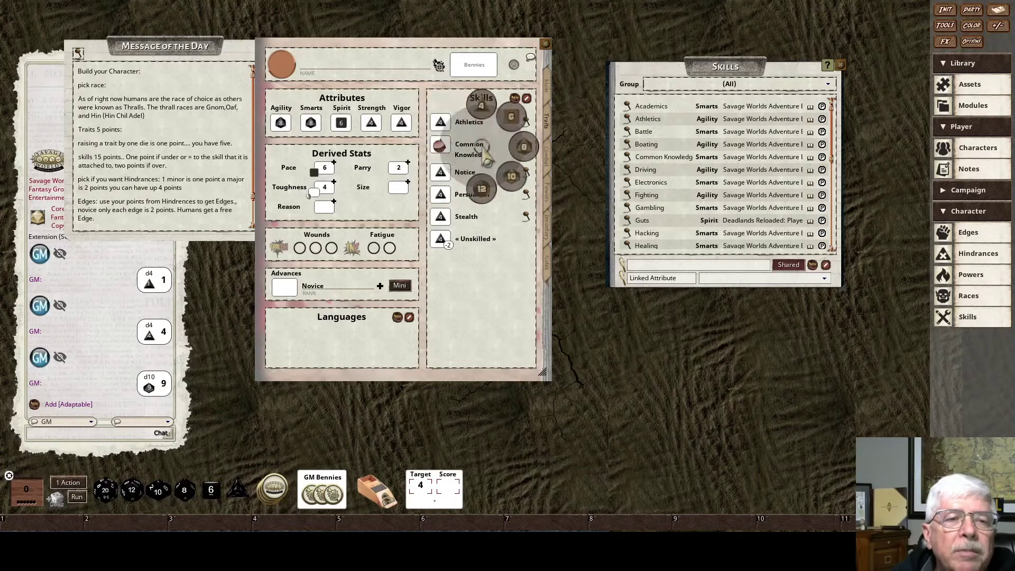
click(524, 148)
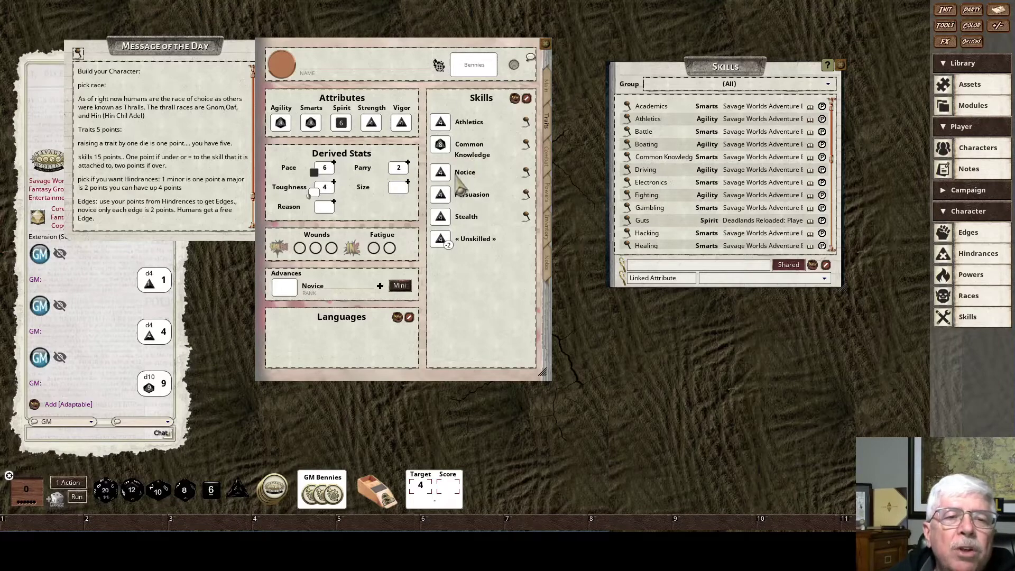
Read the Notice description and set the character's Notice skill to d6.
click(528, 172)
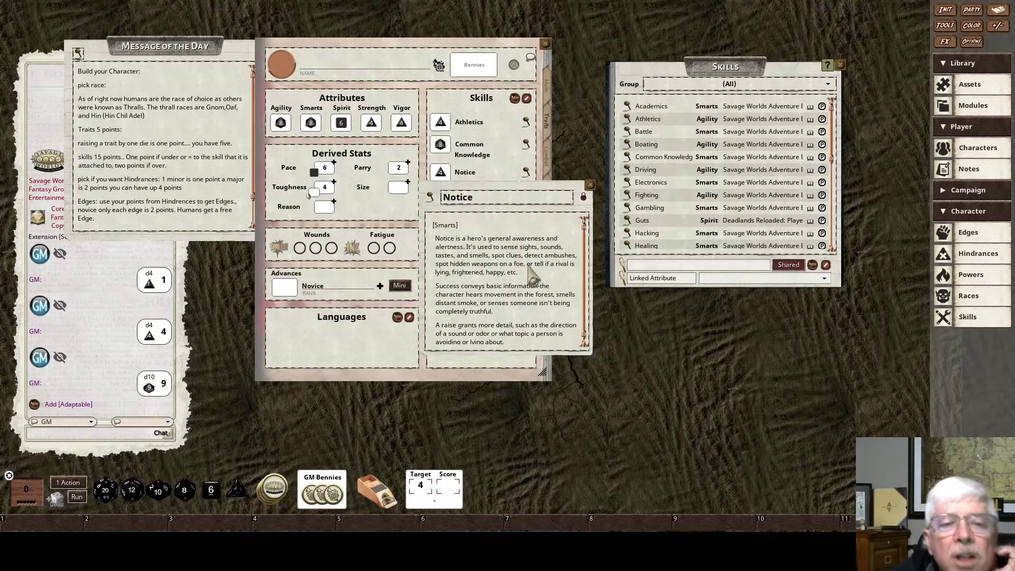
scroll(521, 285, down, 1)
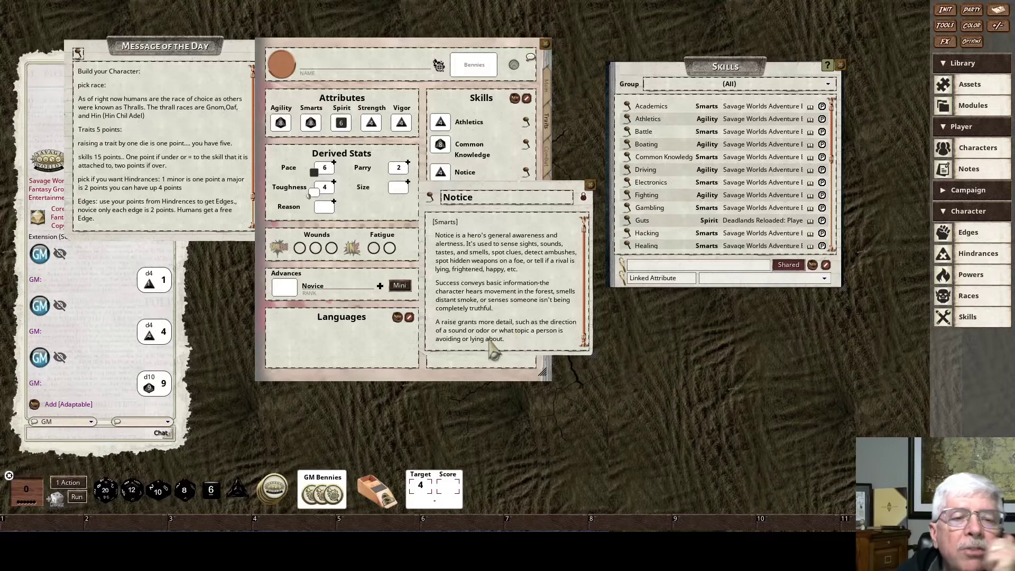
click(590, 185)
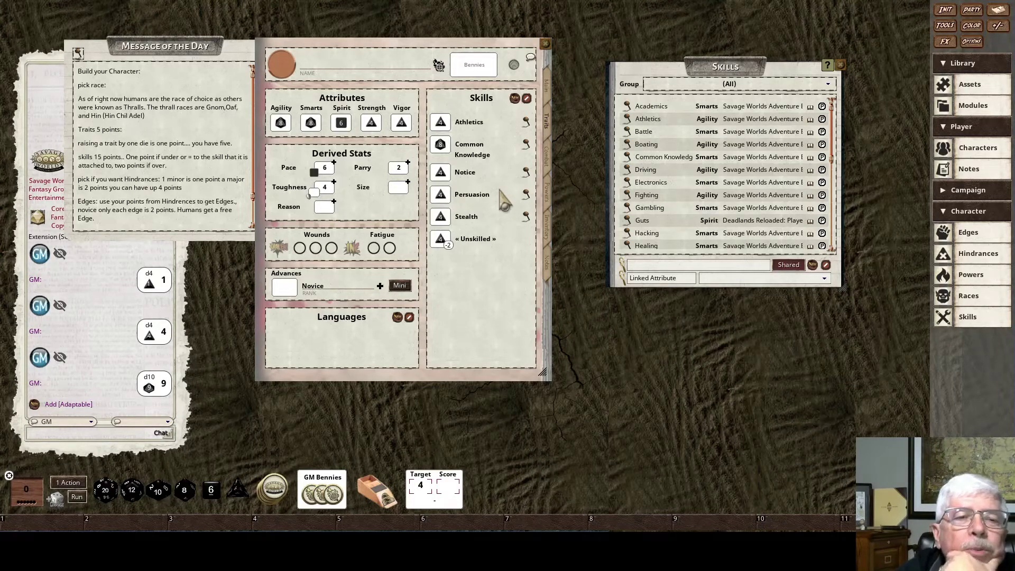
right_click(446, 179)
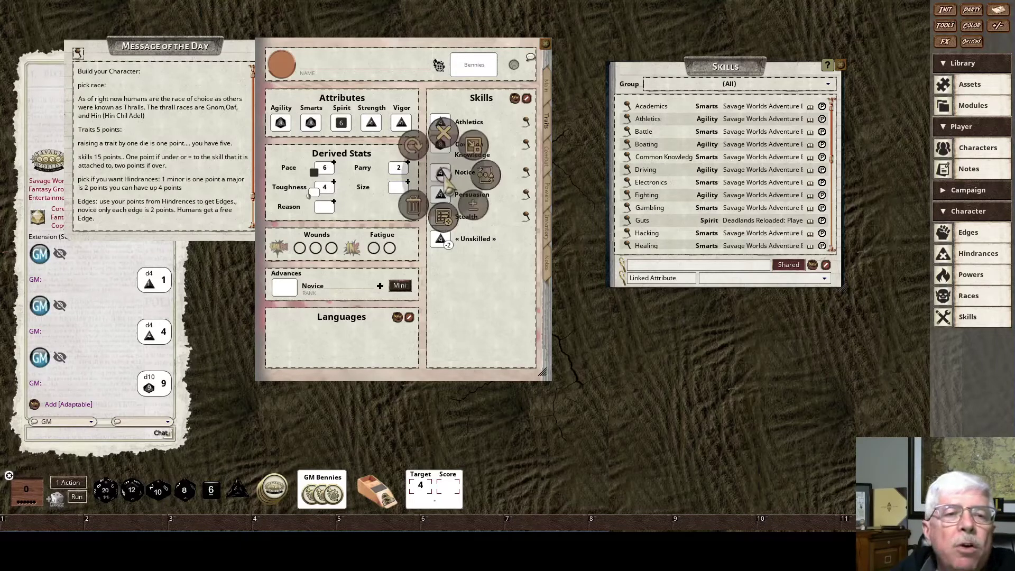
click(486, 174)
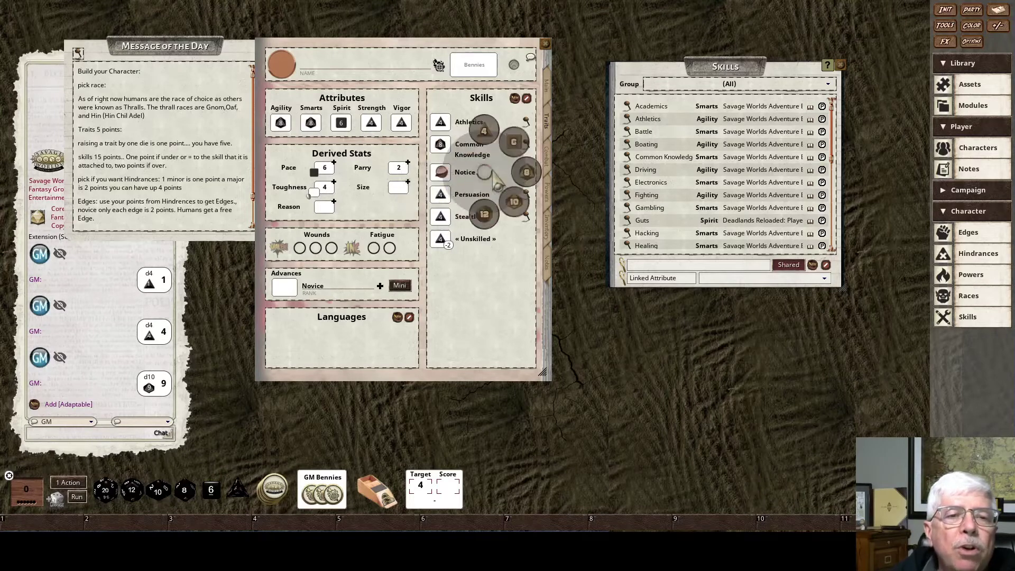
click(514, 144)
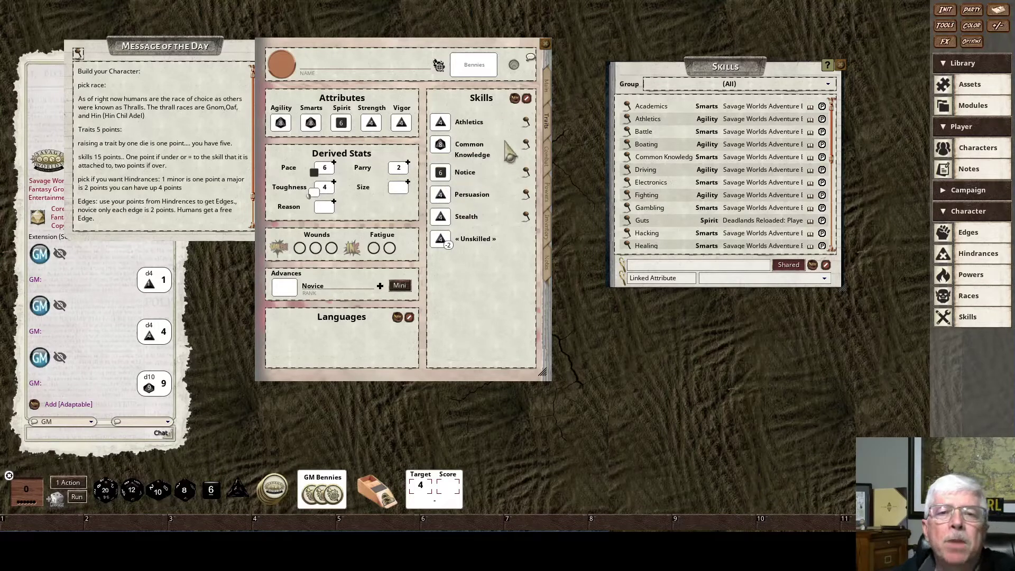
Read the Academics description and add Academics from the skill list to the character's skills.
click(629, 107)
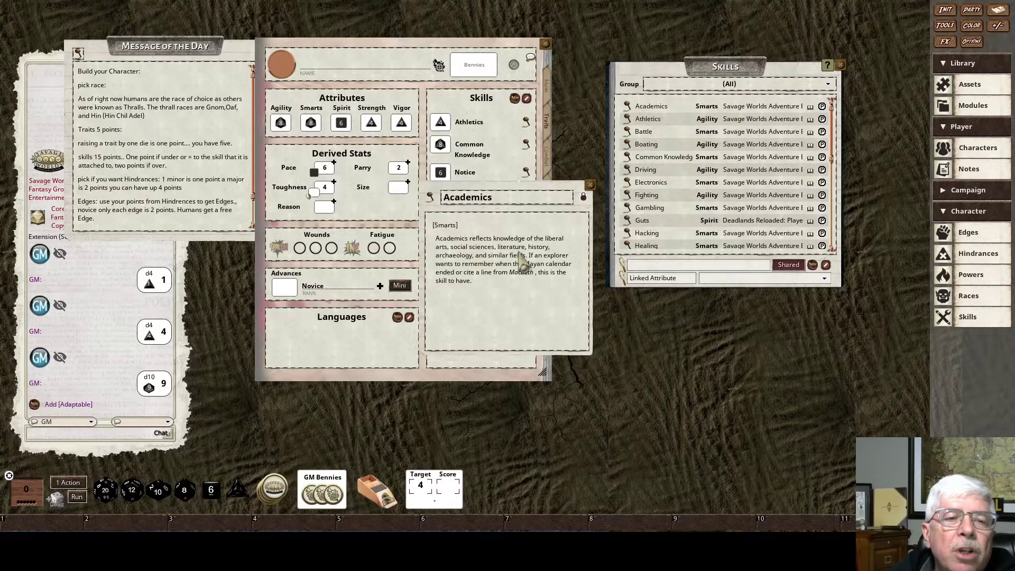
click(590, 185)
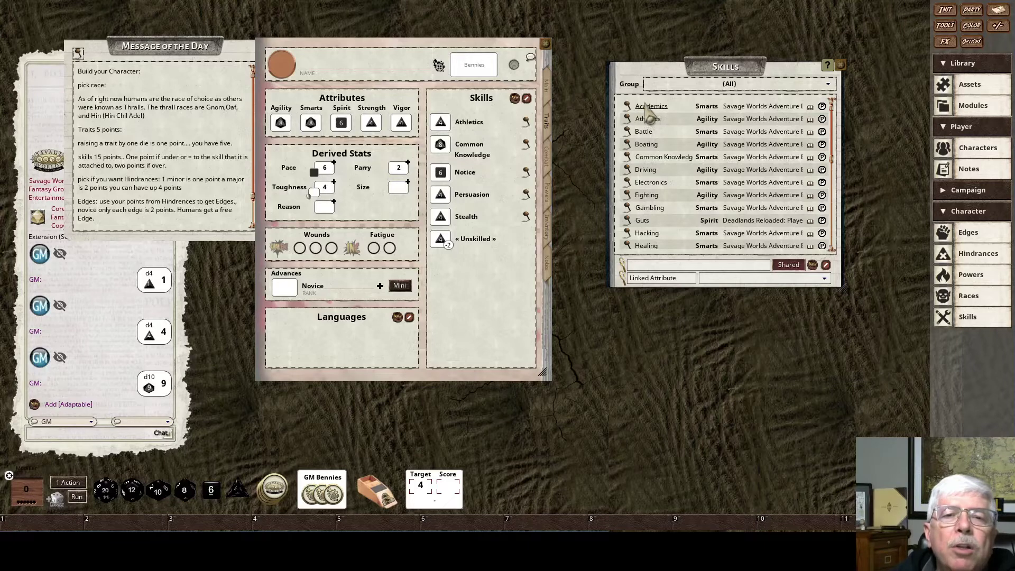
drag(631, 108, 485, 281)
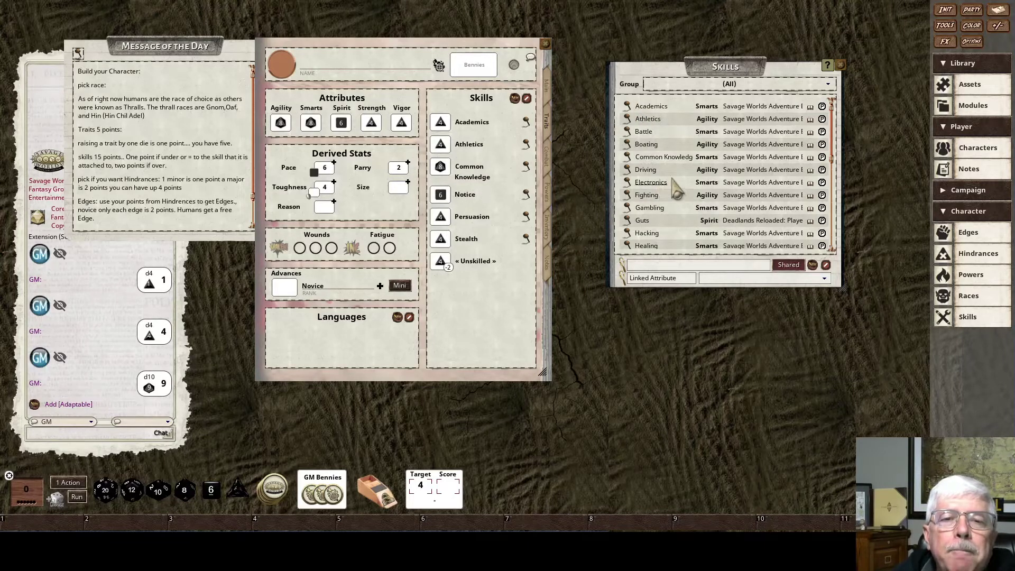
Find Hacking in the skill list, read its description, and add it to the character's skills.
scroll(677, 192, down, 2)
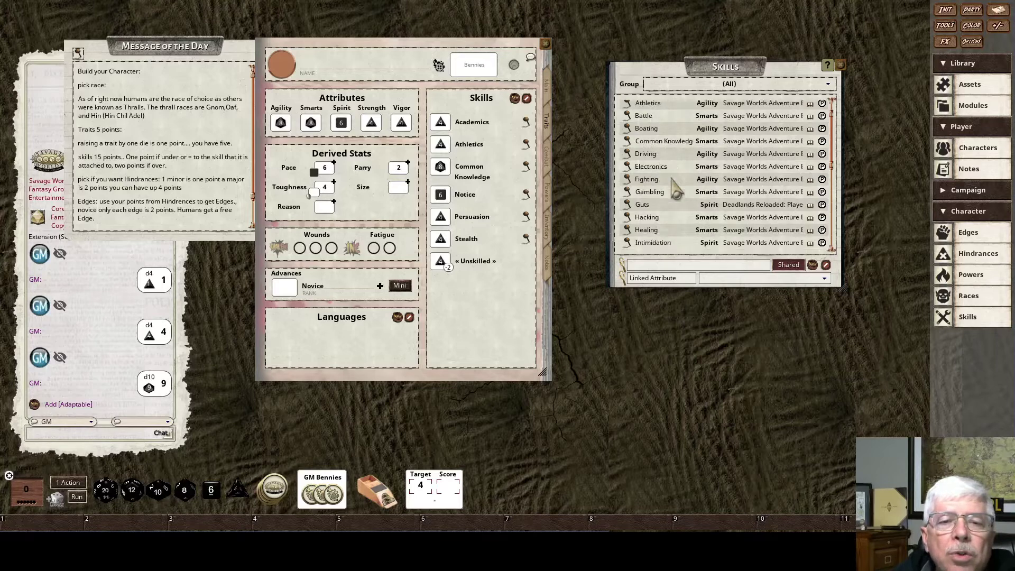
scroll(677, 192, down, 1)
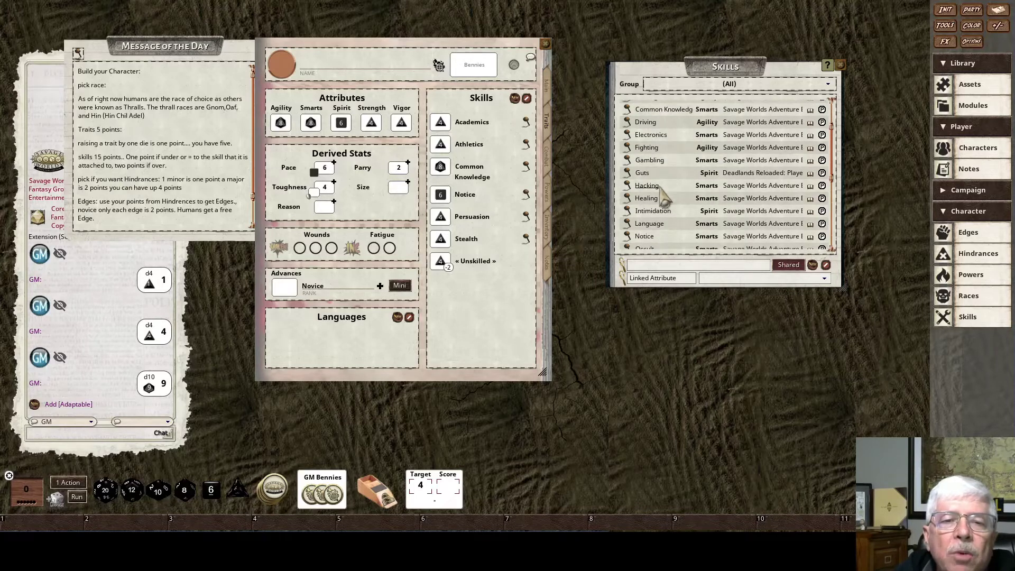
click(629, 185)
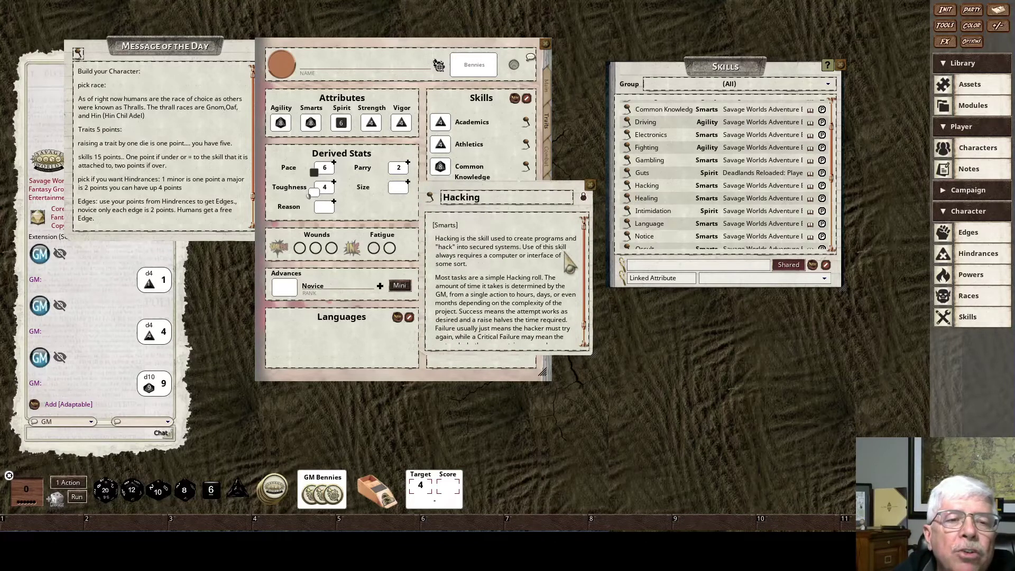
scroll(568, 258, down, 1)
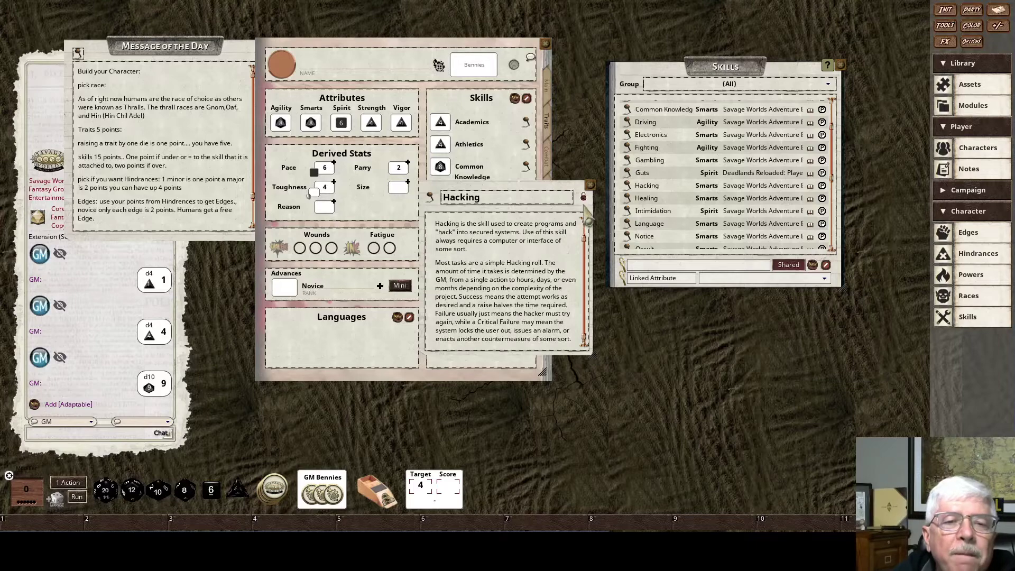
click(591, 185)
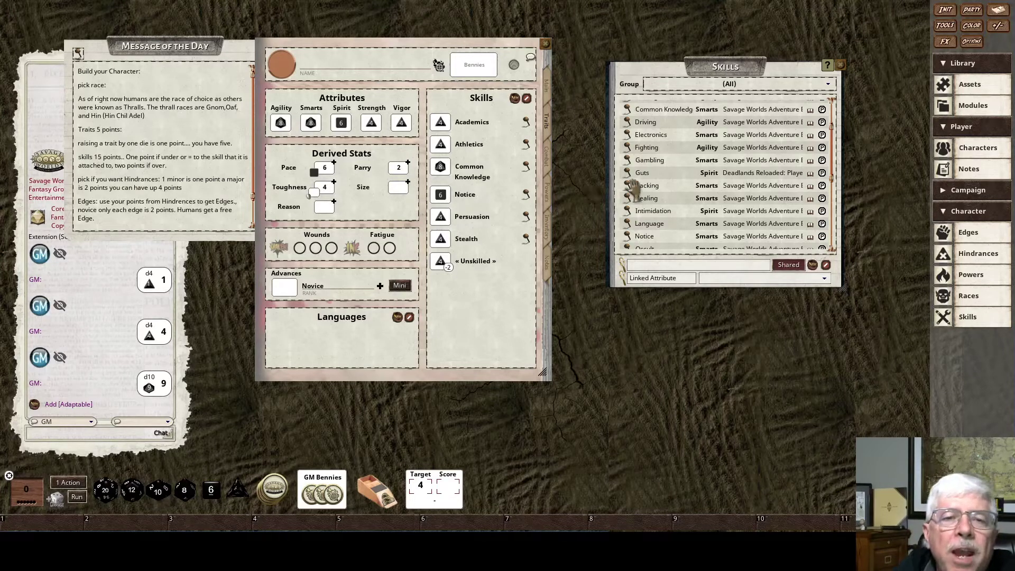
drag(628, 185, 453, 306)
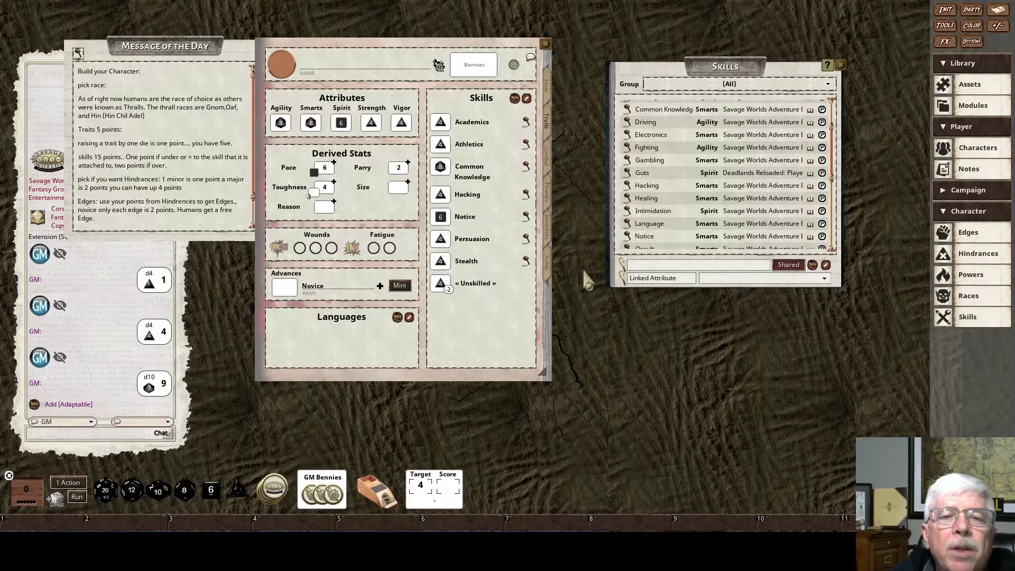
Find Language in the skill list and read its full description, including the fluency and limitation rules.
scroll(681, 200, down, 1)
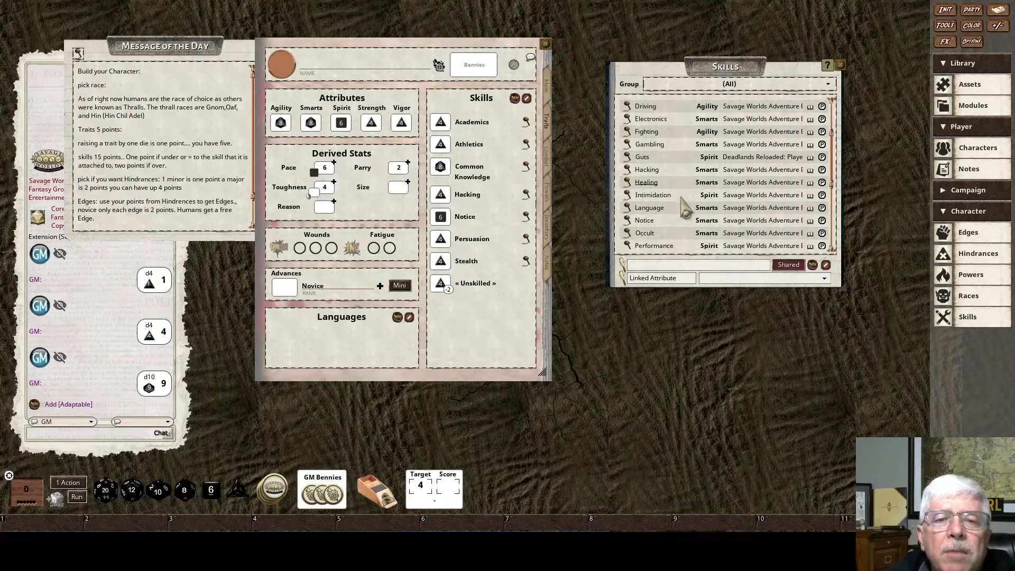
click(628, 209)
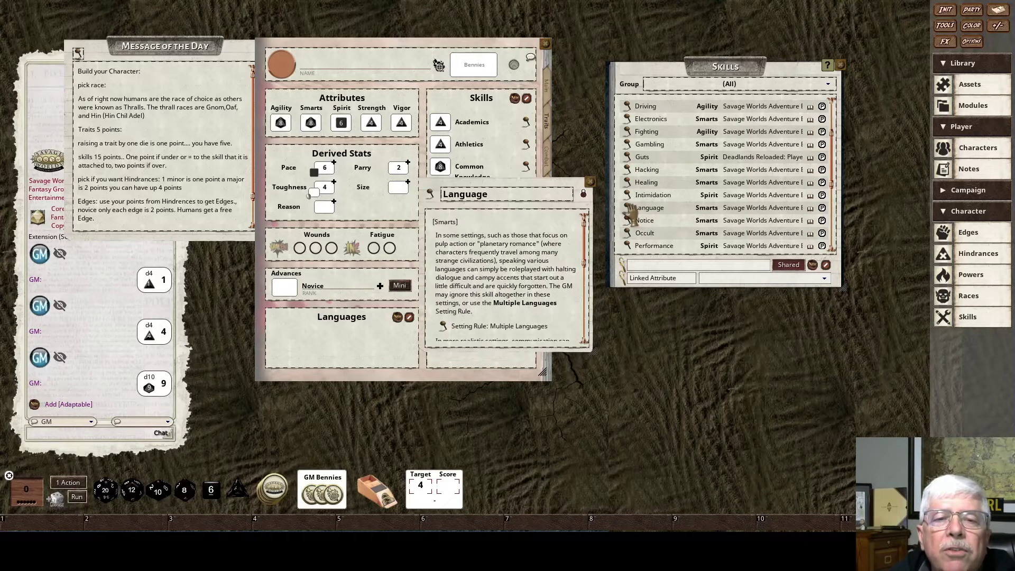
scroll(560, 267, down, 3)
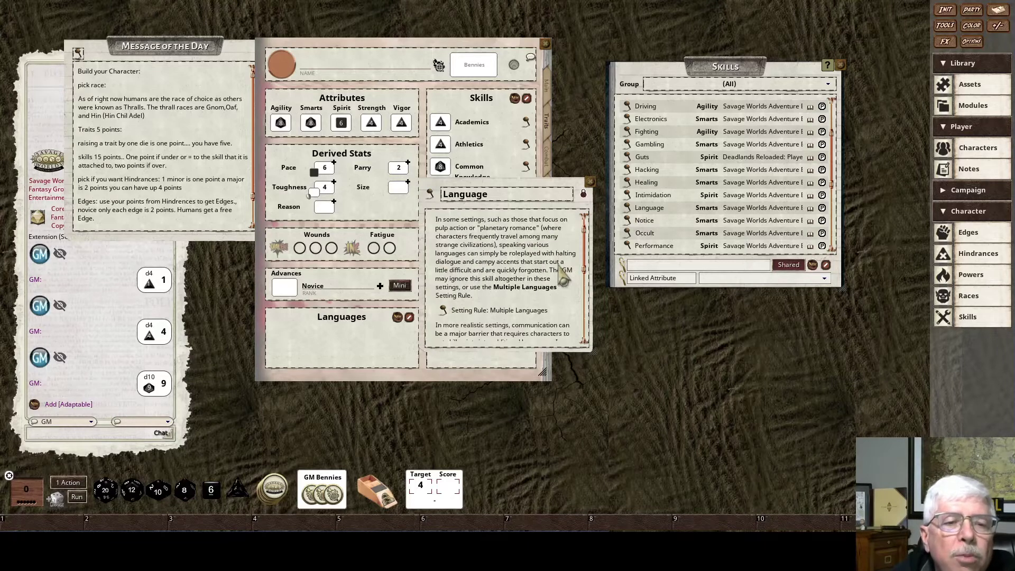
scroll(562, 275, down, 1)
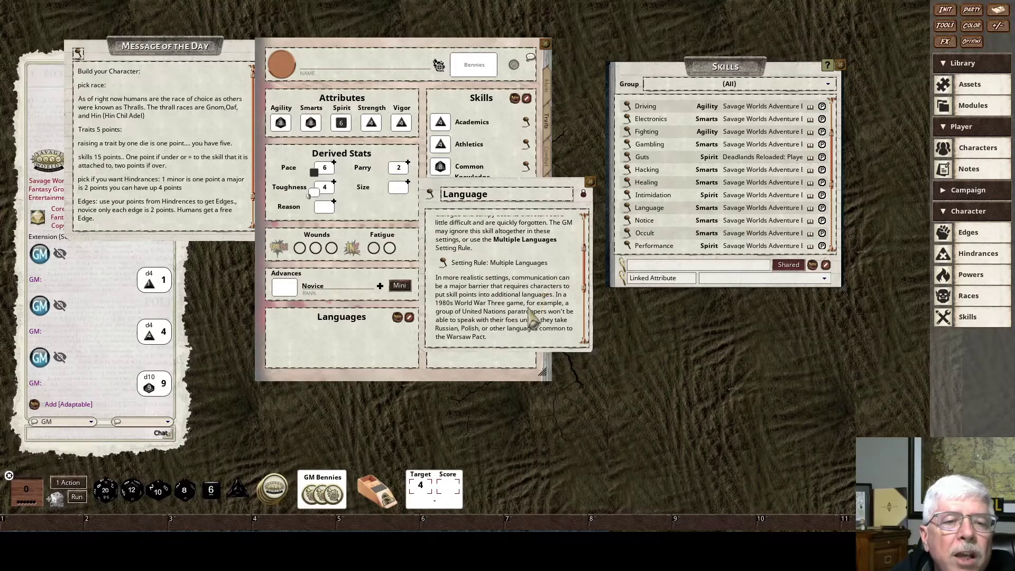
scroll(523, 317, down, 1)
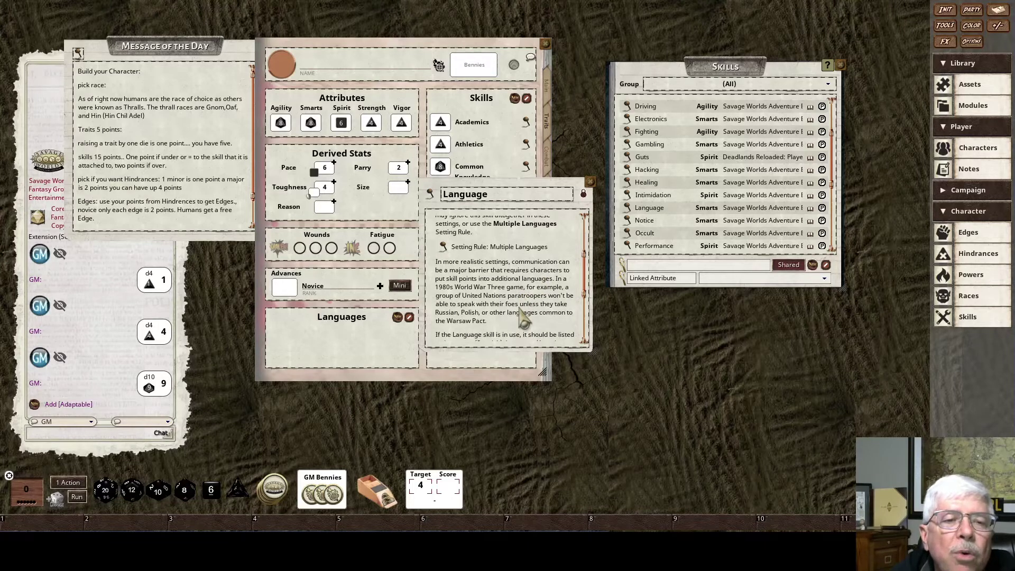
scroll(523, 318, down, 5)
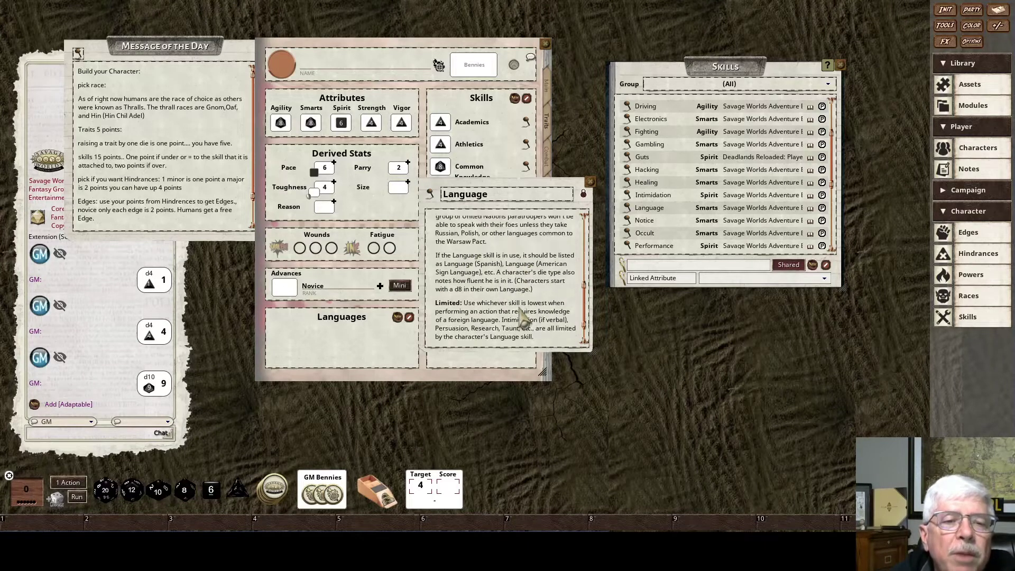
scroll(524, 318, down, 1)
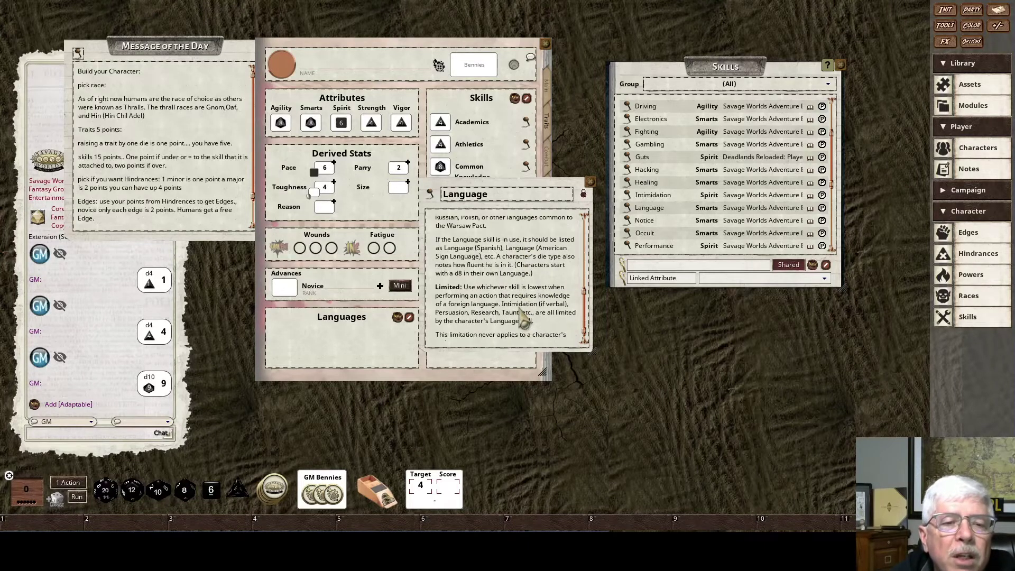
click(590, 181)
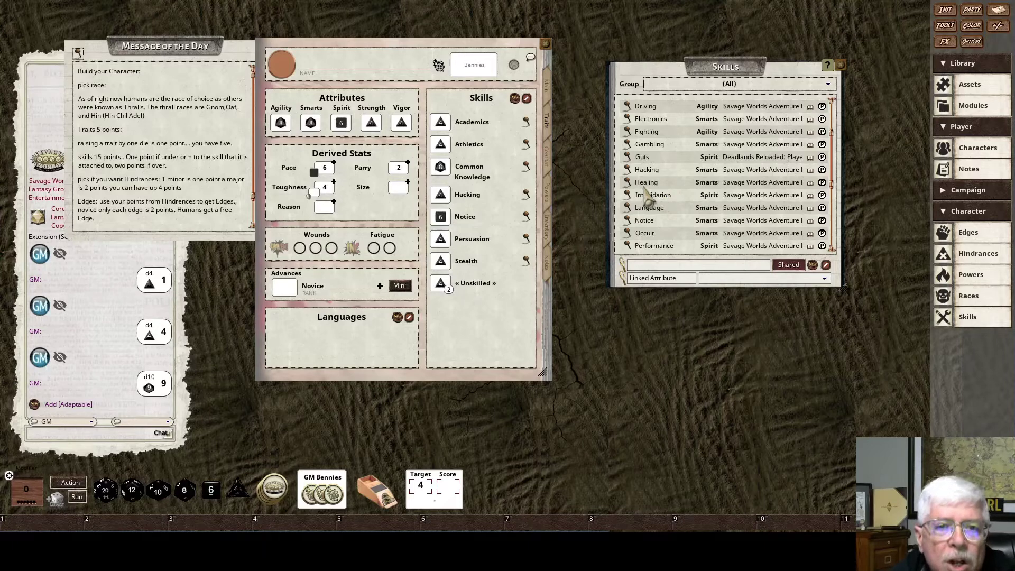
Find Research in the skill list, read its description, and add it to the character's skills.
scroll(656, 212, down, 1)
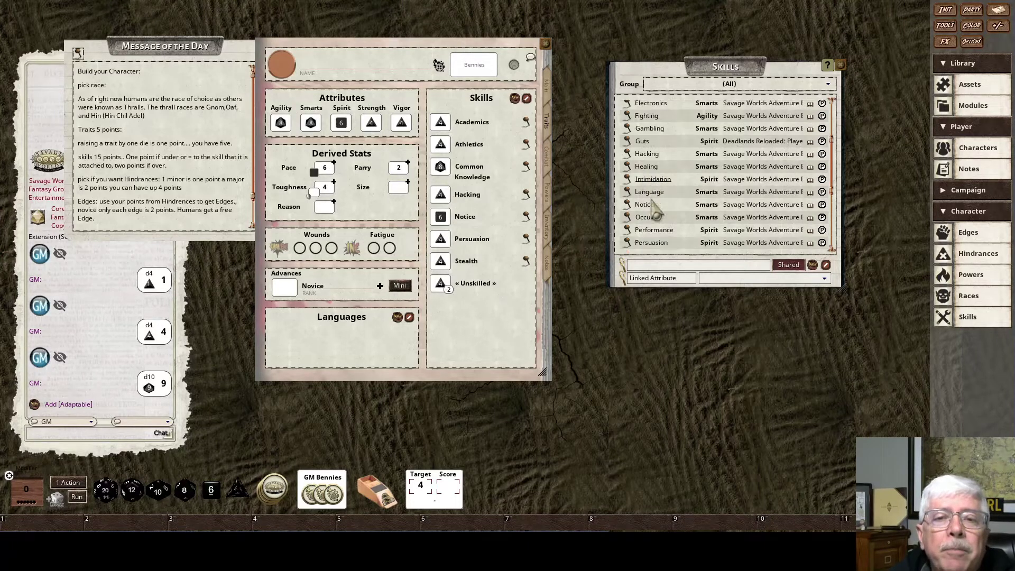
scroll(656, 212, down, 1)
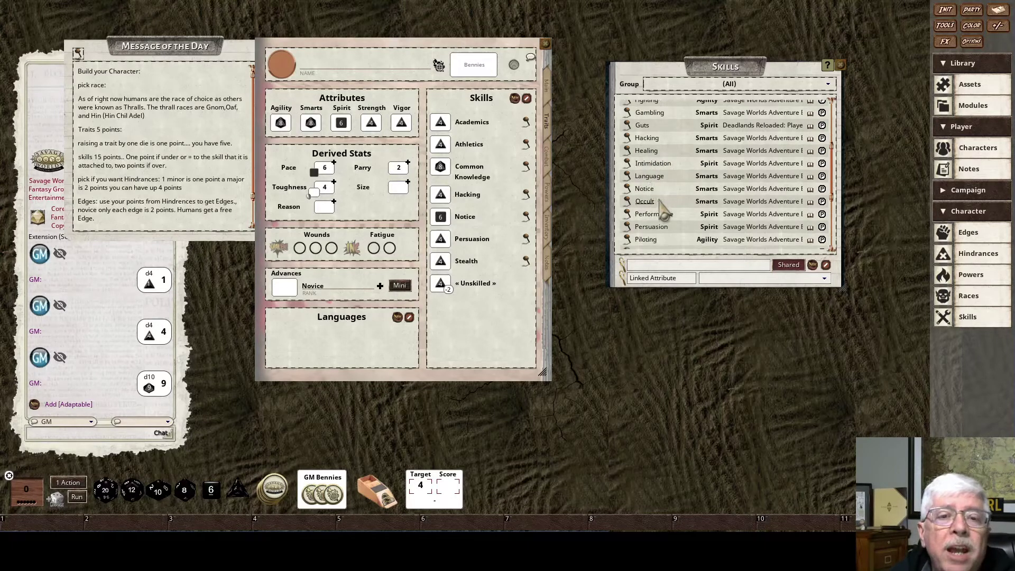
scroll(669, 214, down, 1)
scroll(669, 214, down, 1)
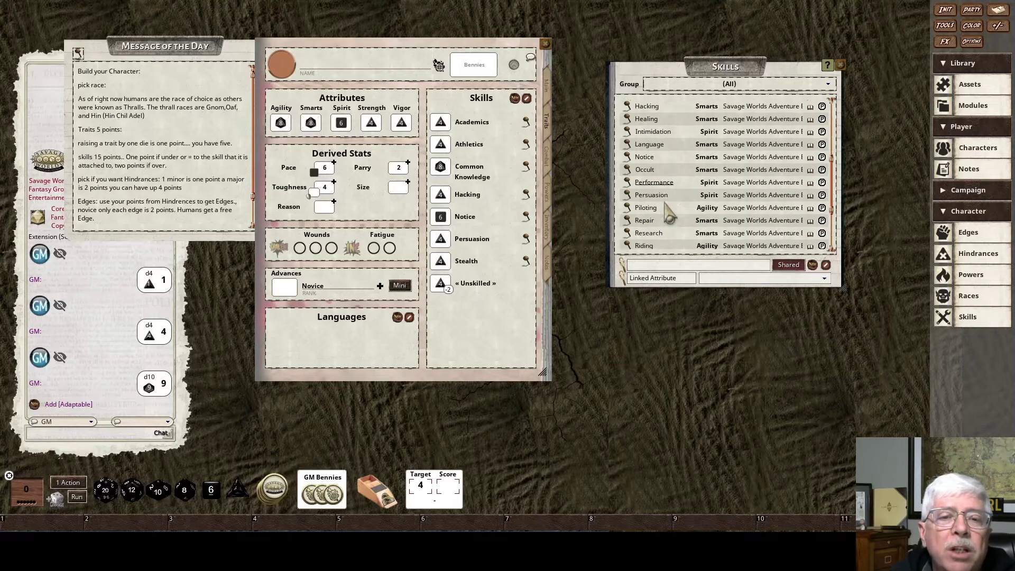
scroll(669, 214, down, 1)
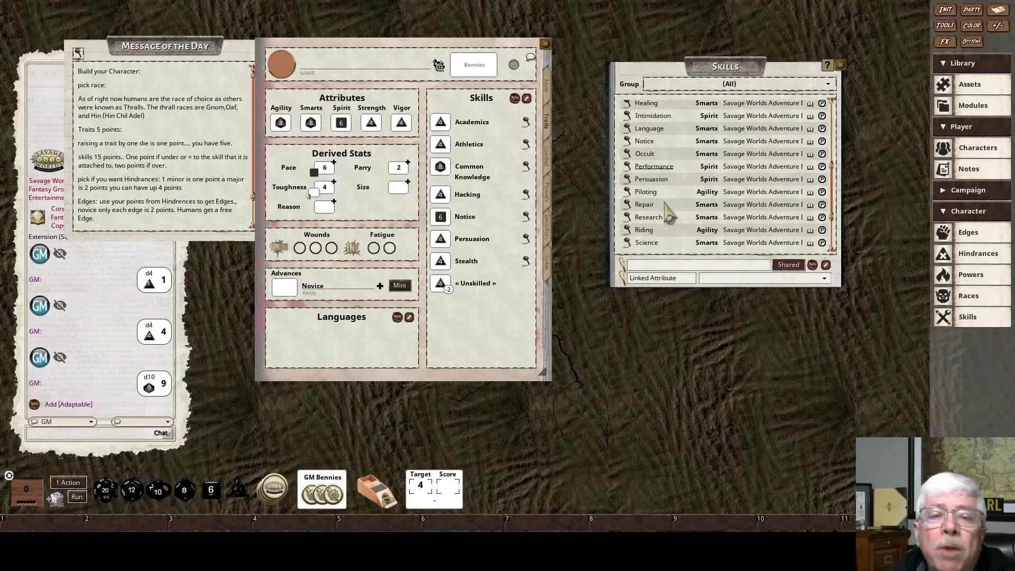
click(628, 222)
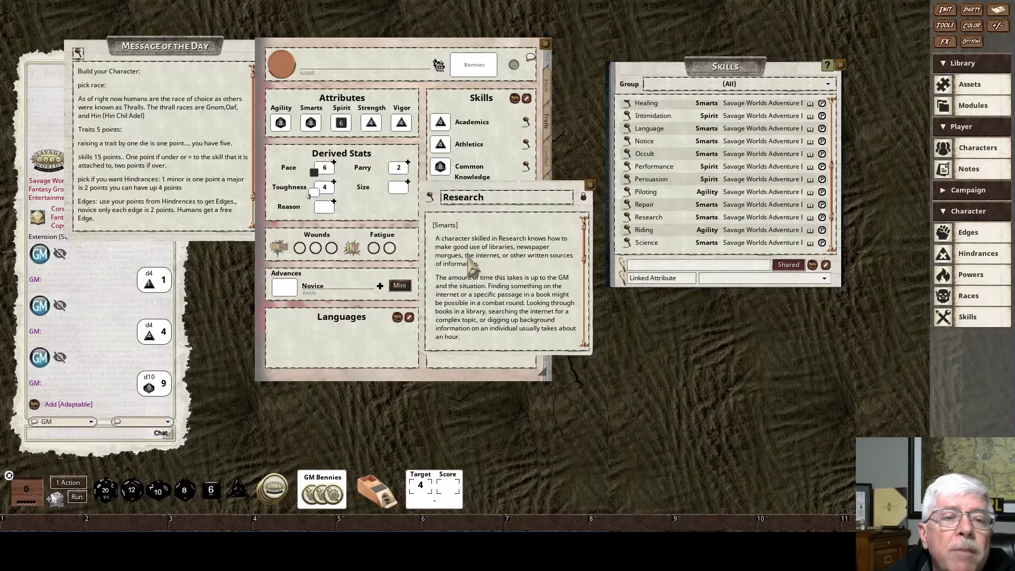
click(590, 185)
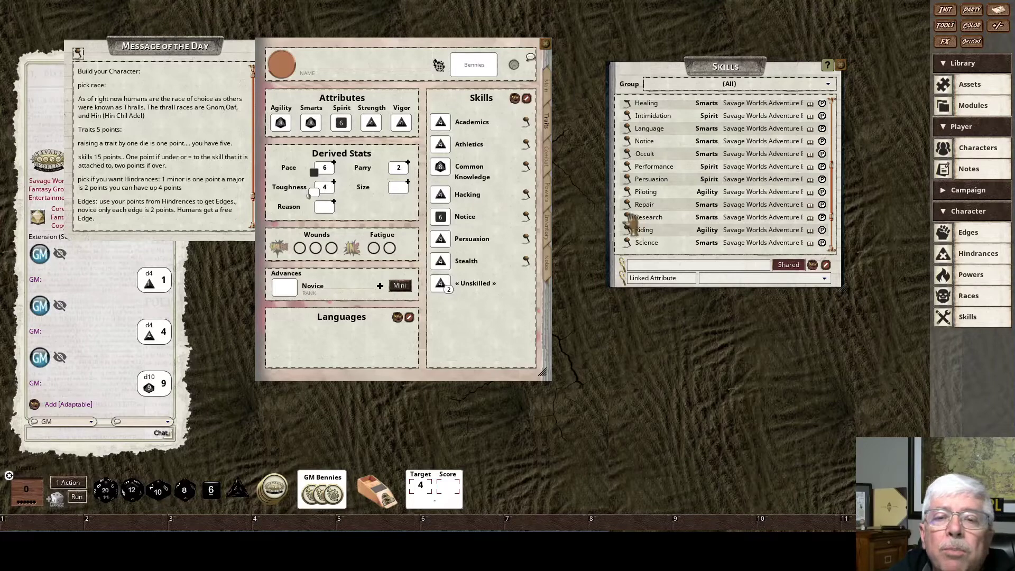
drag(628, 223, 471, 325)
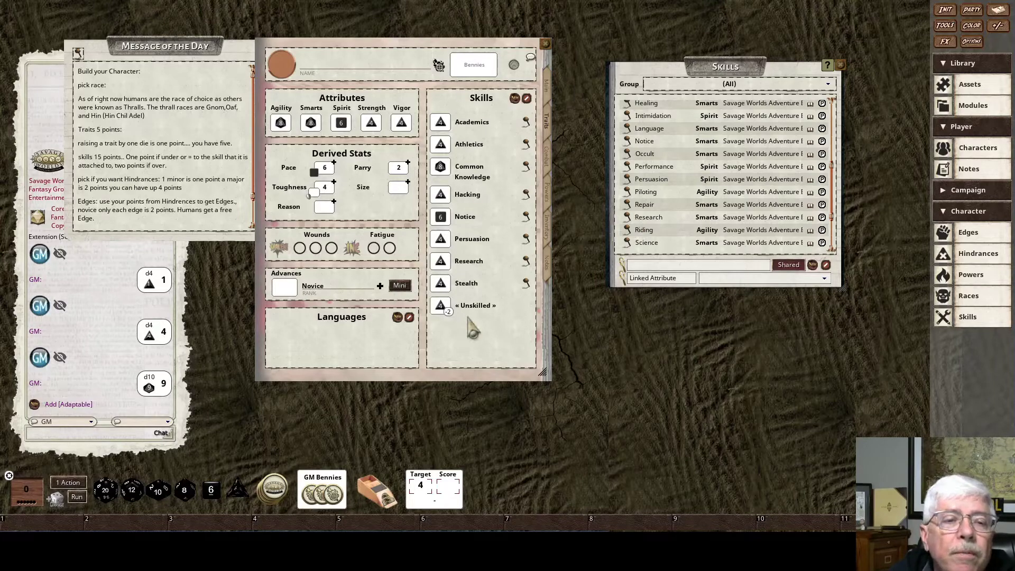
Read the Science description and add Science from the skill list to the character's skills.
click(628, 243)
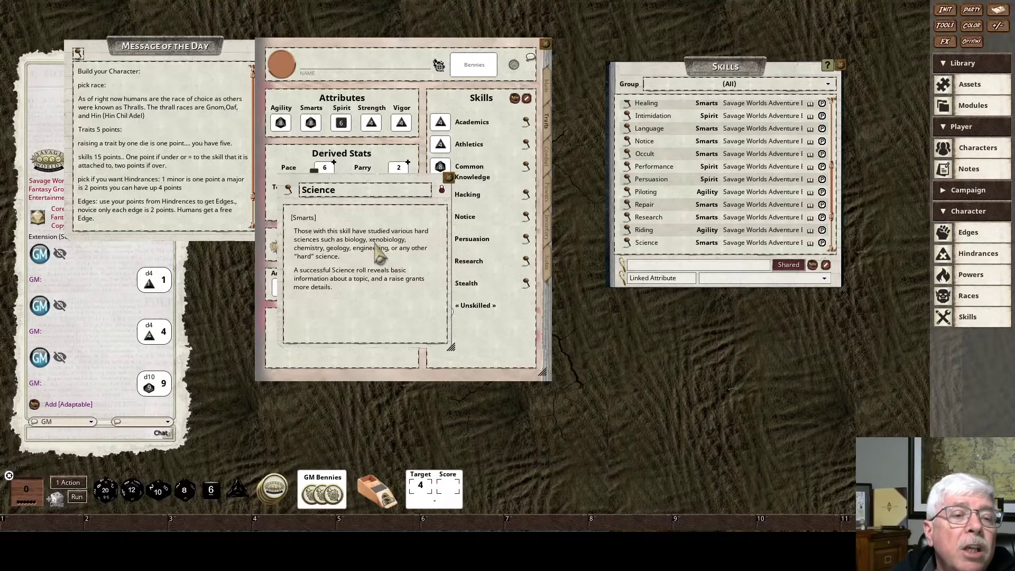
click(448, 177)
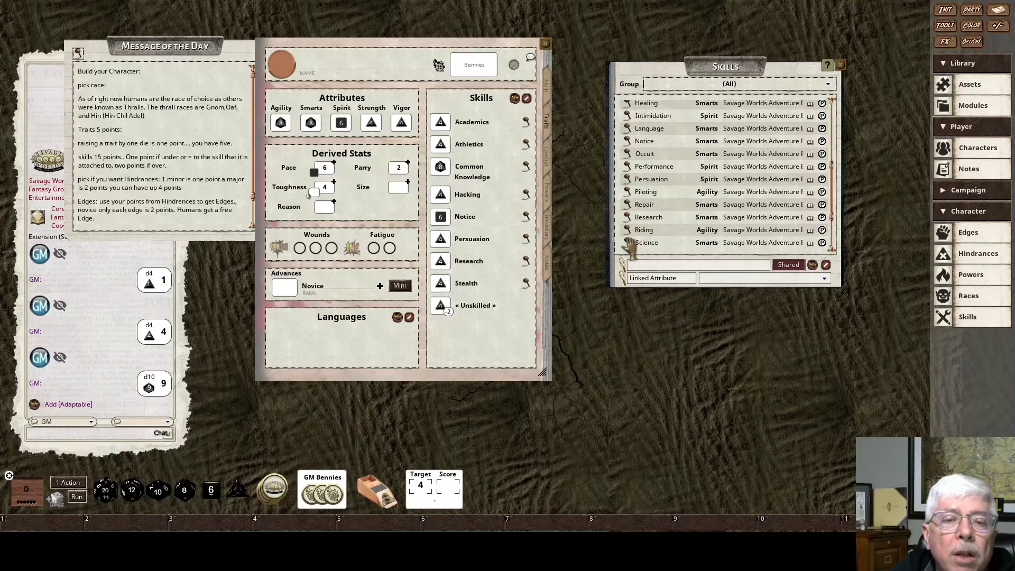
scroll(658, 220, down, 2)
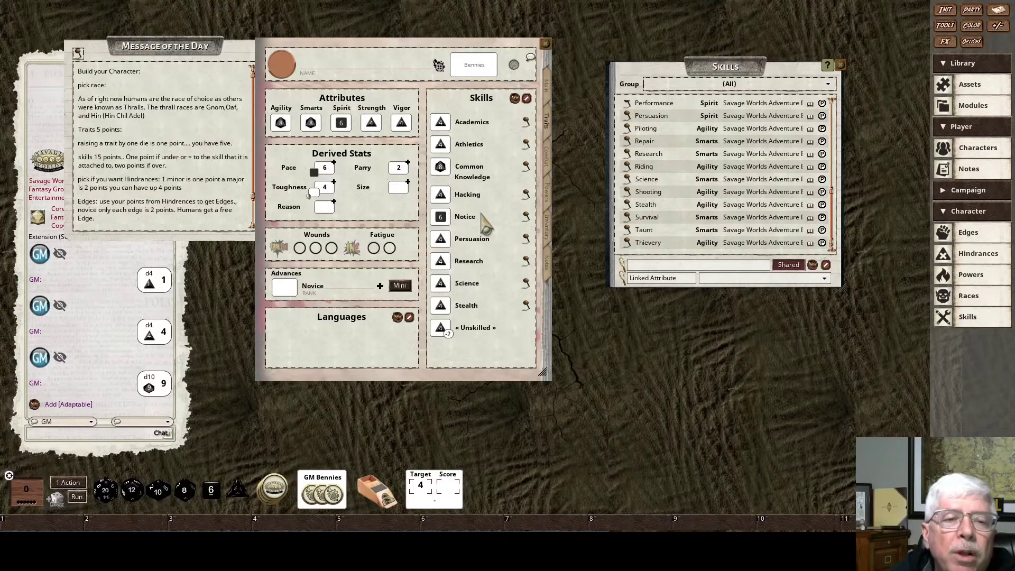
Set the character's Research skill to d8.
right_click(445, 269)
right_click(483, 260)
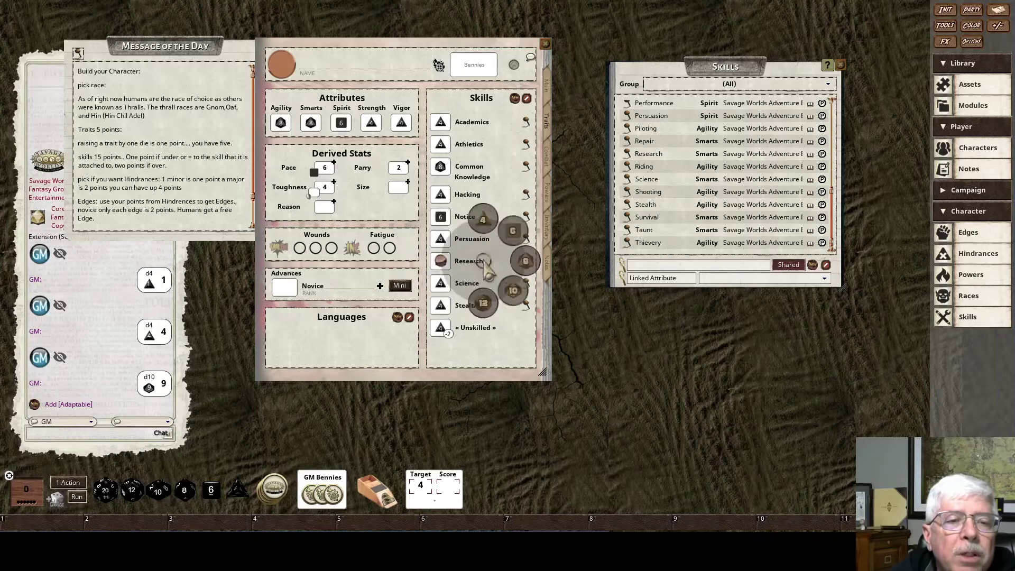
click(526, 261)
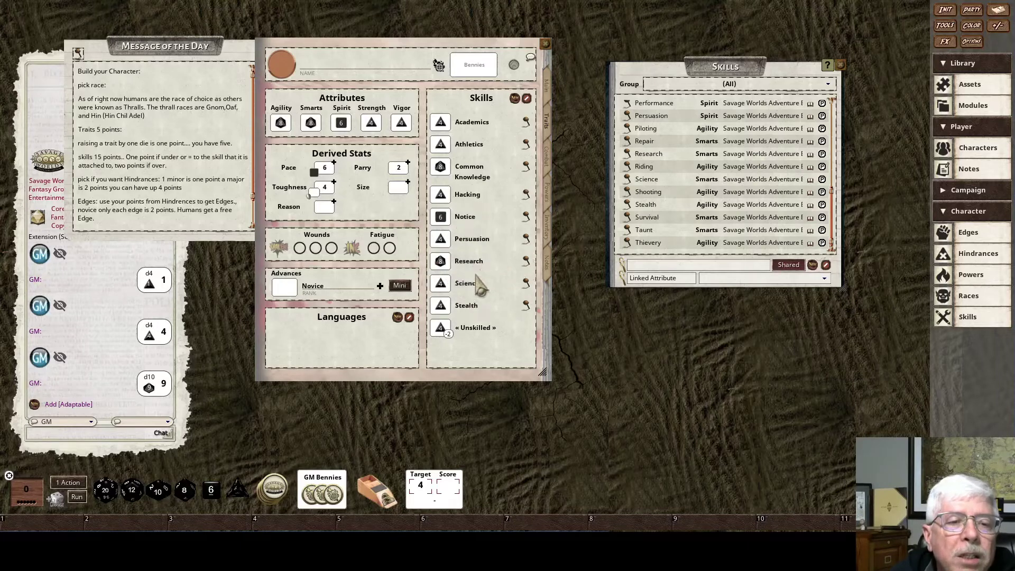
right_click(442, 284)
right_click(486, 283)
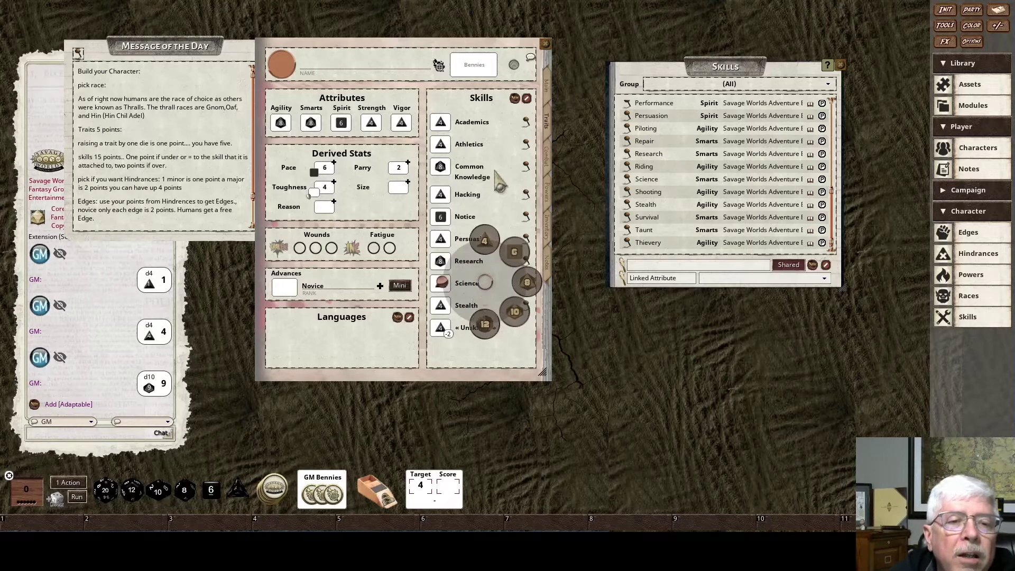
click(502, 194)
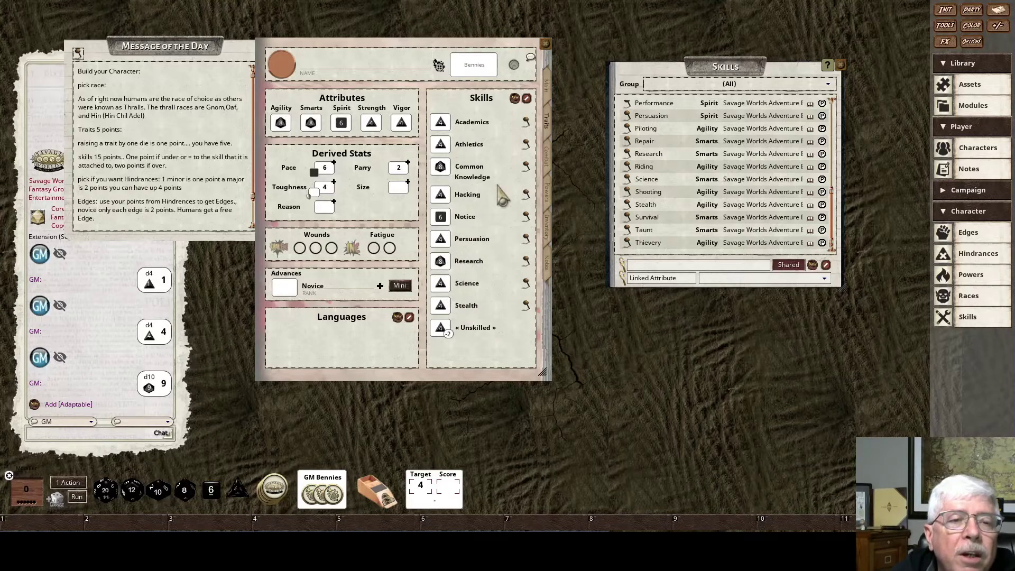
Set the character's Academics skill to d8 and the Hacking skill to d6.
right_click(442, 125)
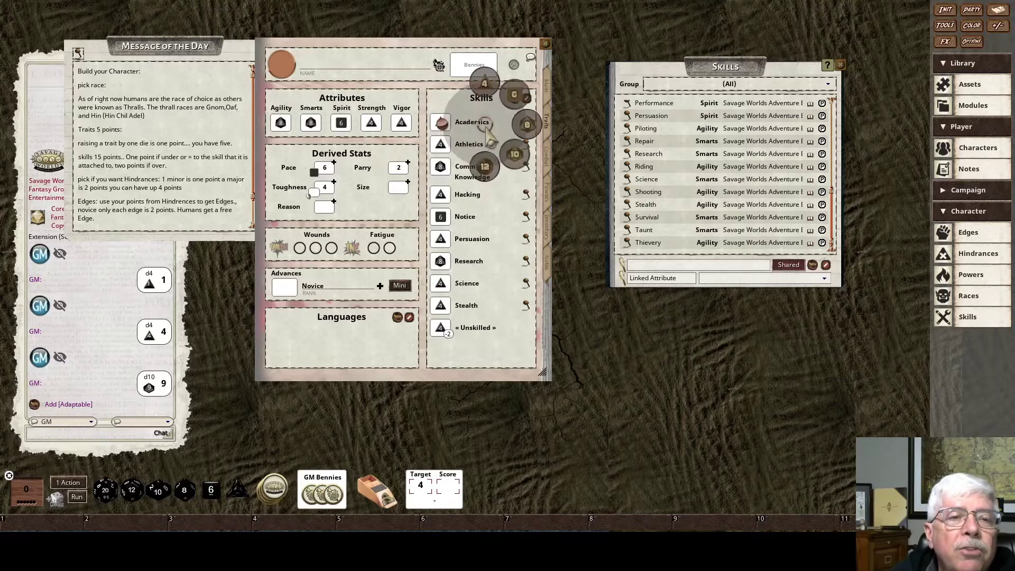
click(528, 125)
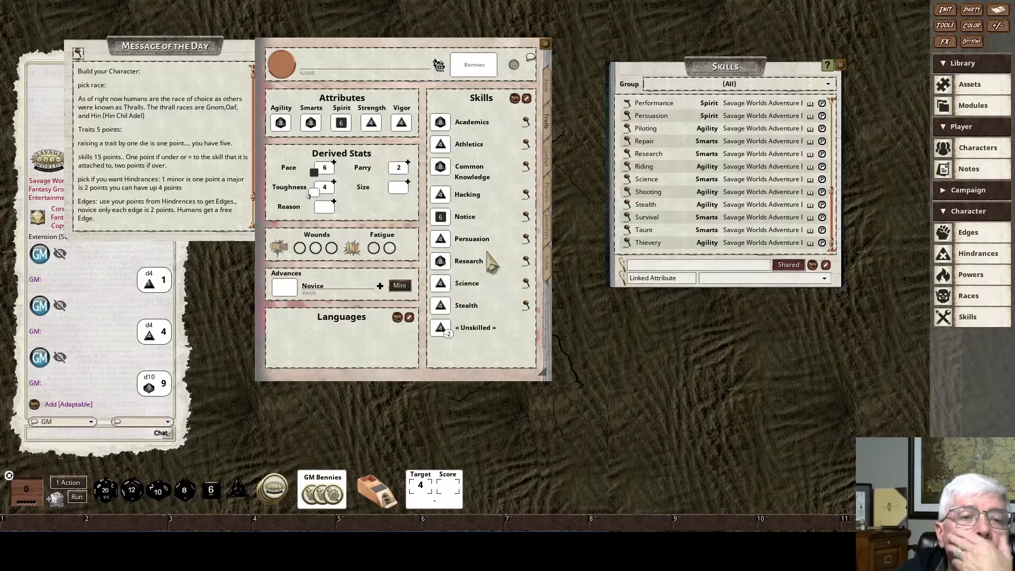
right_click(445, 194)
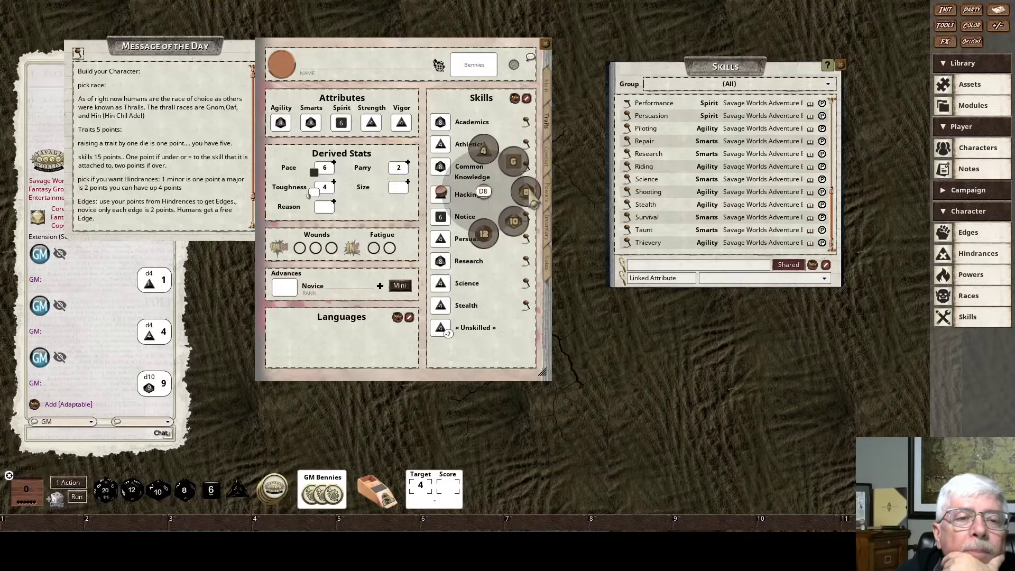
click(521, 172)
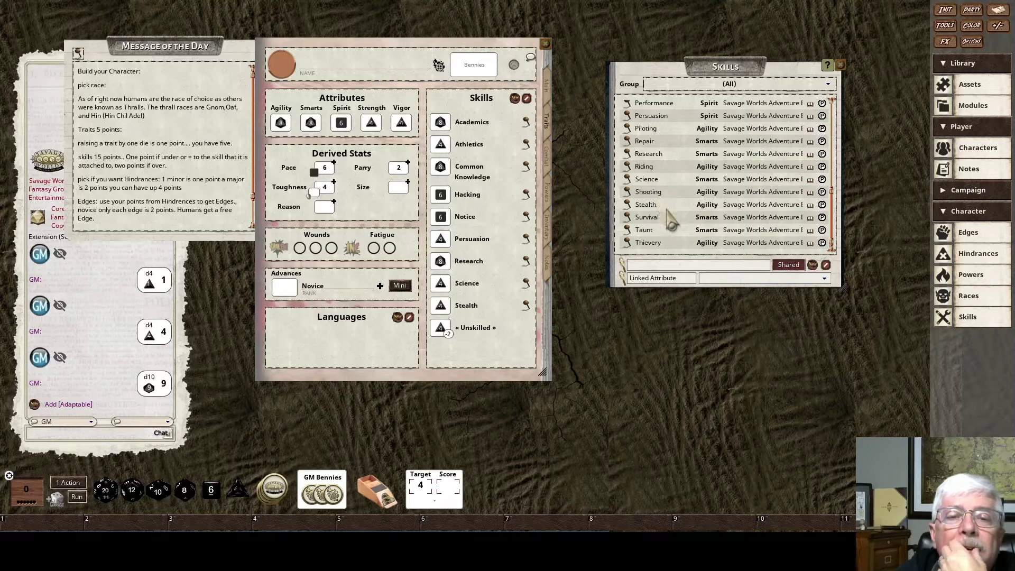
Find Driving in the skill list, add it to the character's skills, and set it to d6.
scroll(671, 219, up, 4)
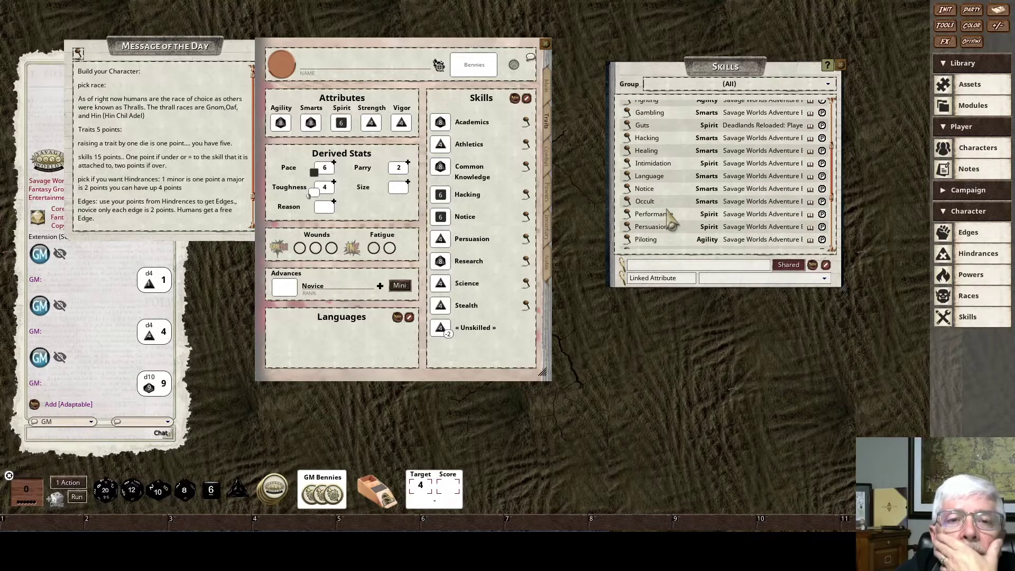
scroll(670, 219, up, 2)
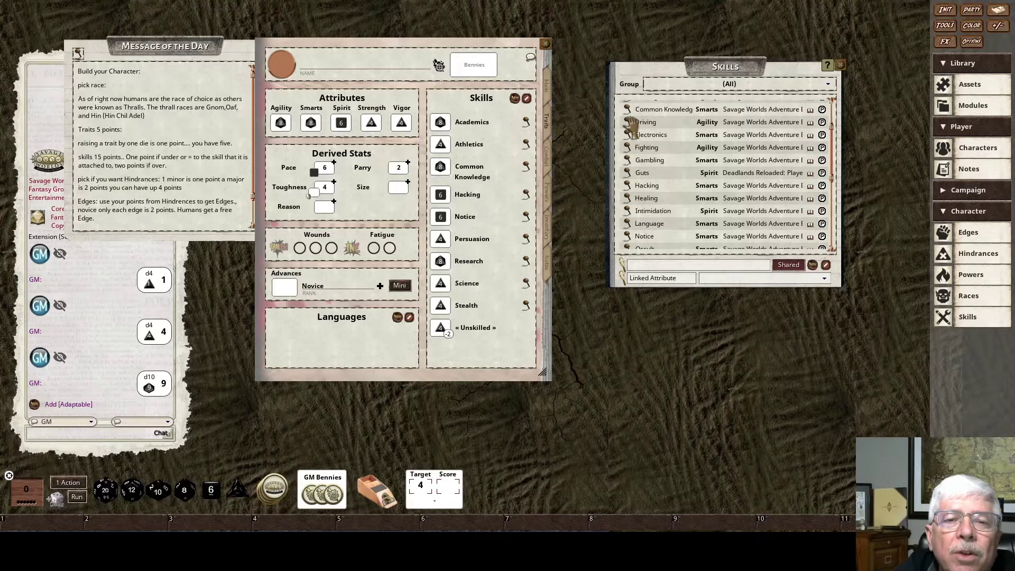
drag(630, 124, 489, 355)
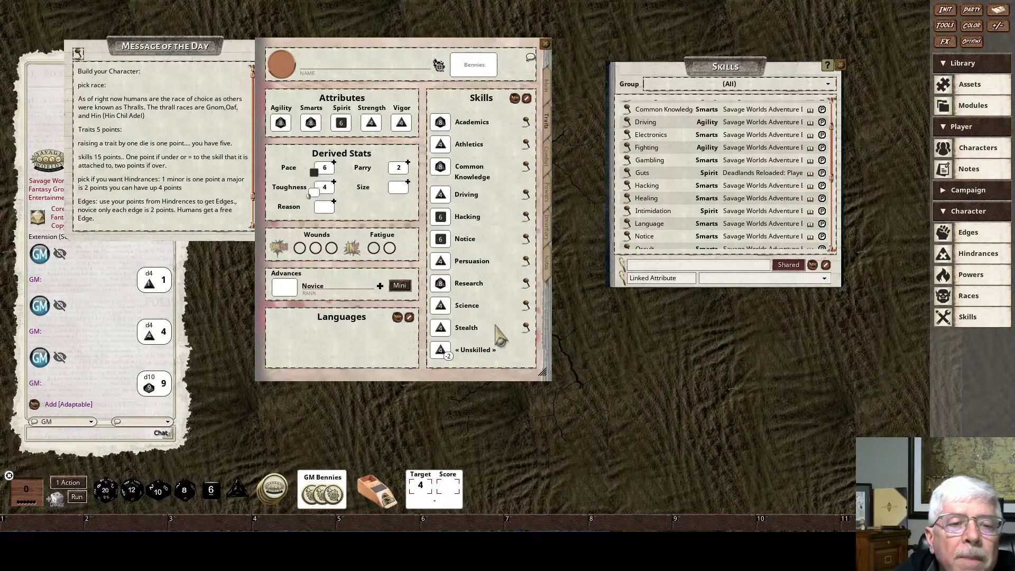
right_click(445, 196)
click(474, 167)
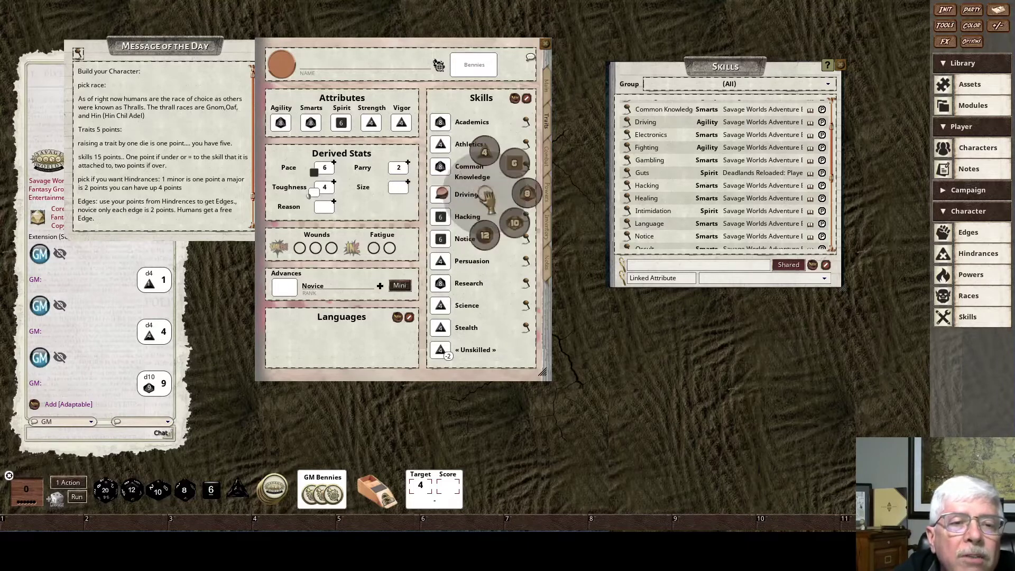
click(511, 177)
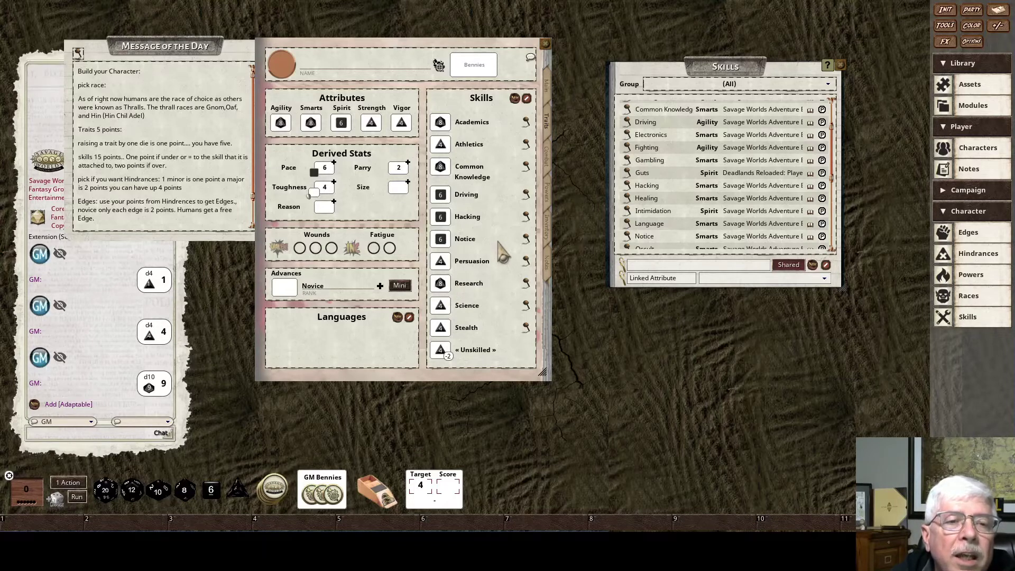
Raise the character's Hacking skill to d8.
right_click(440, 218)
click(482, 217)
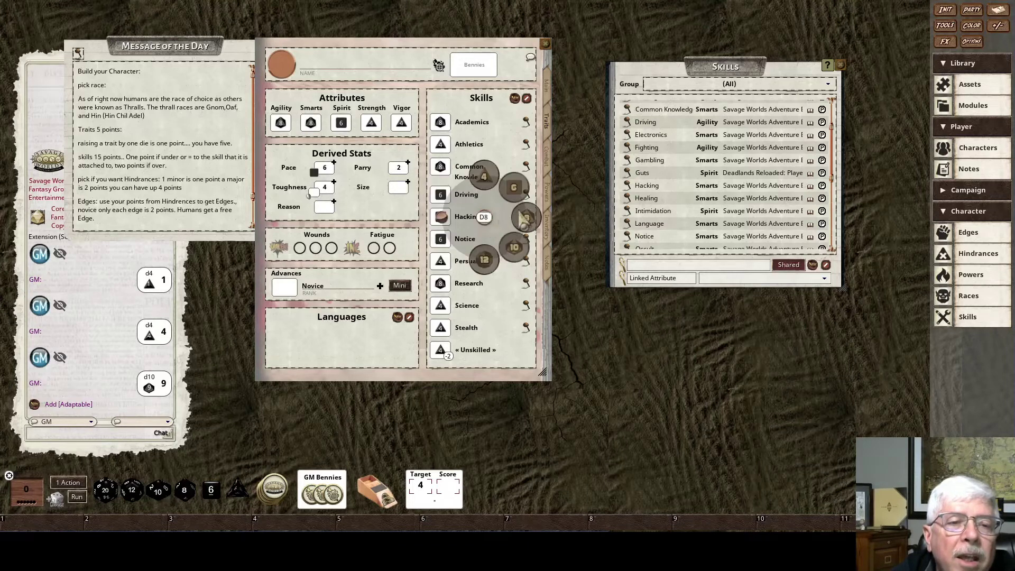
click(528, 218)
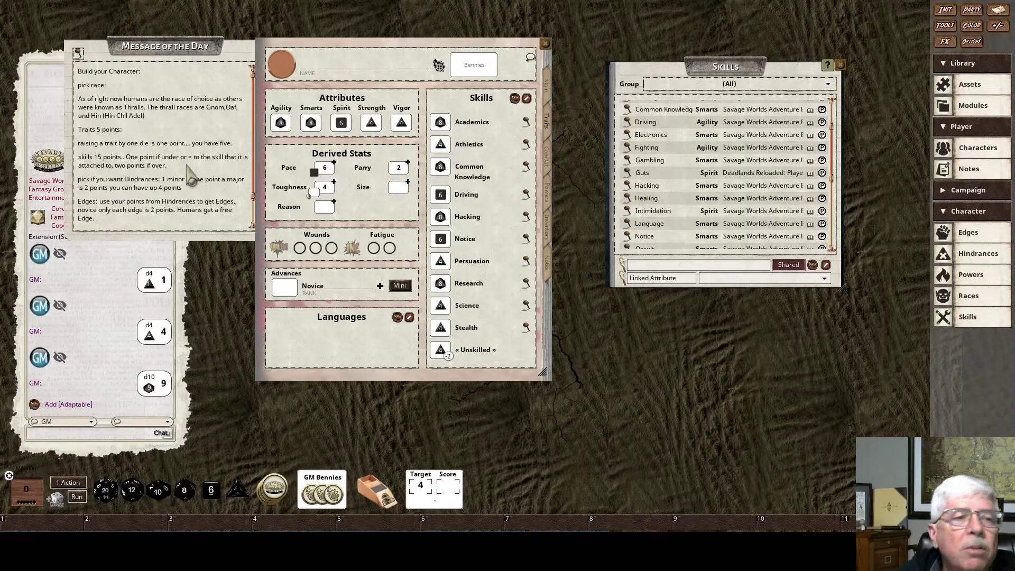
Review the rules for picking hindrances and edges in the Message of the Day.
scroll(213, 179, down, 2)
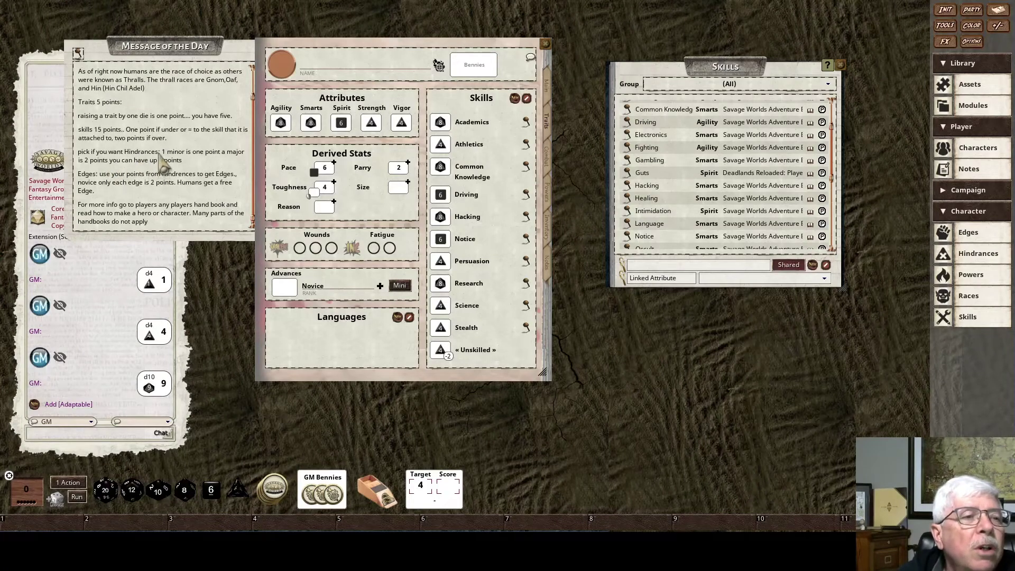
scroll(159, 169, up, 1)
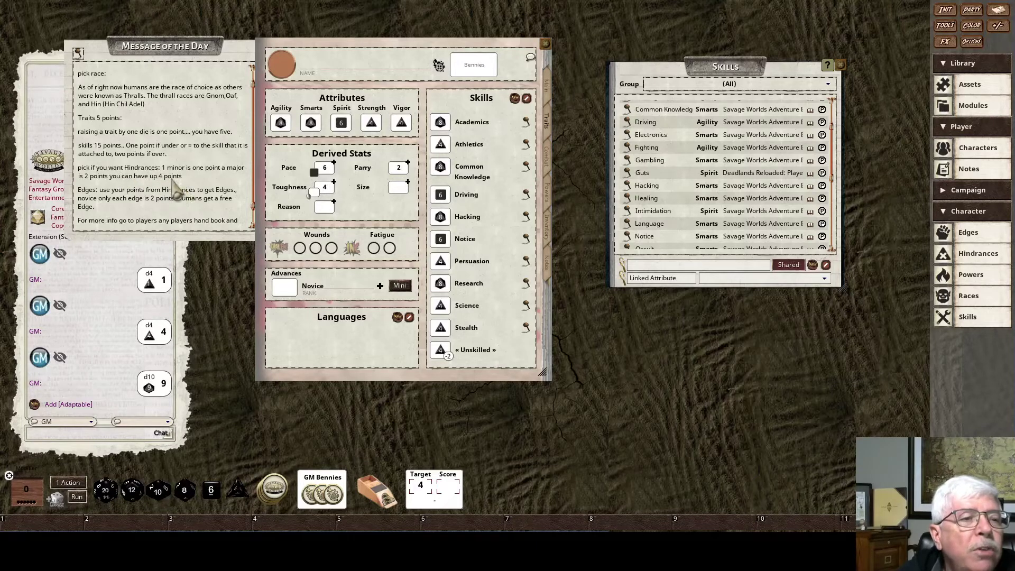
Close the skills list and open the hindrances list beside the character sheet's main page.
scroll(172, 178, down, 1)
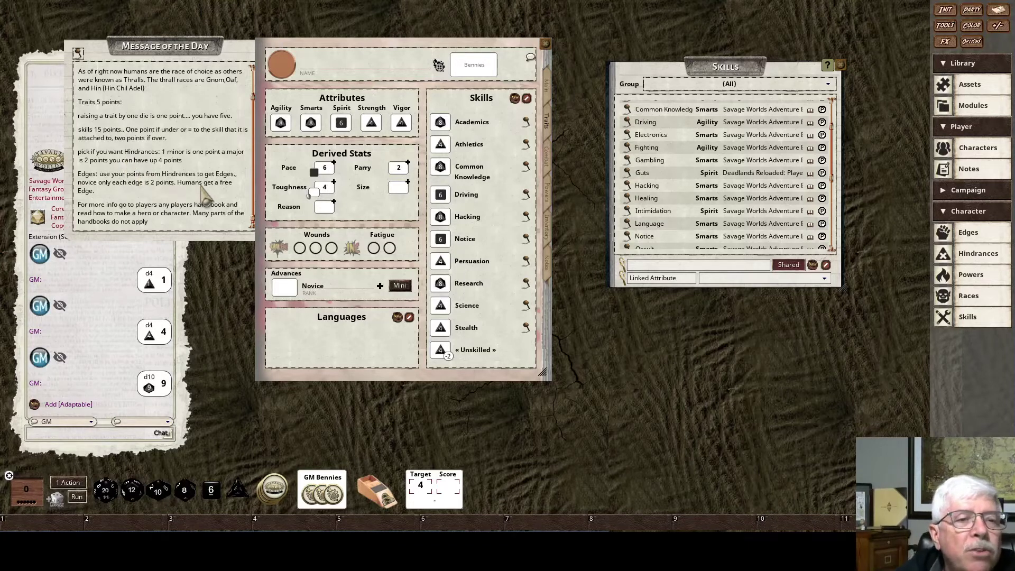
click(550, 95)
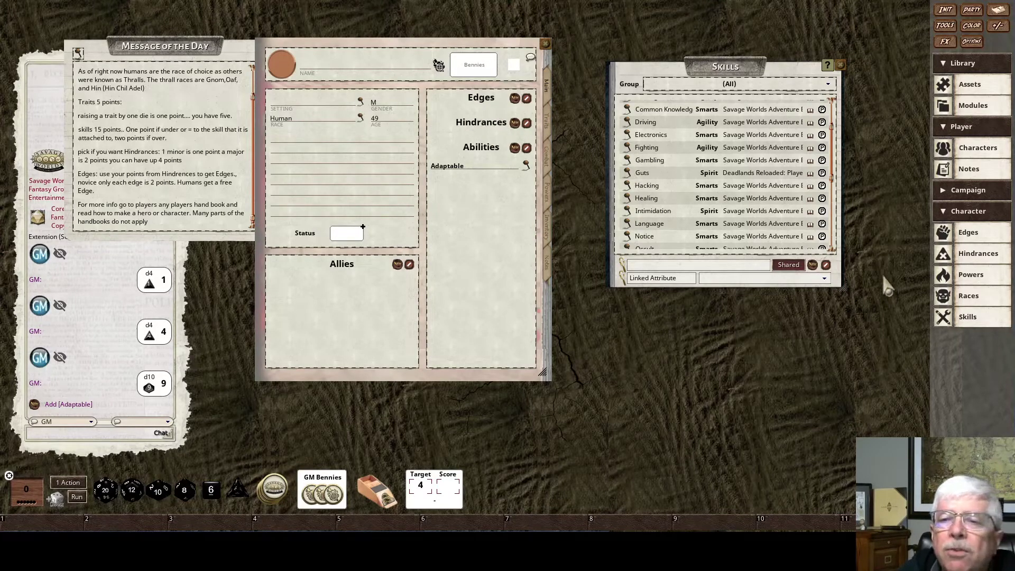
click(841, 65)
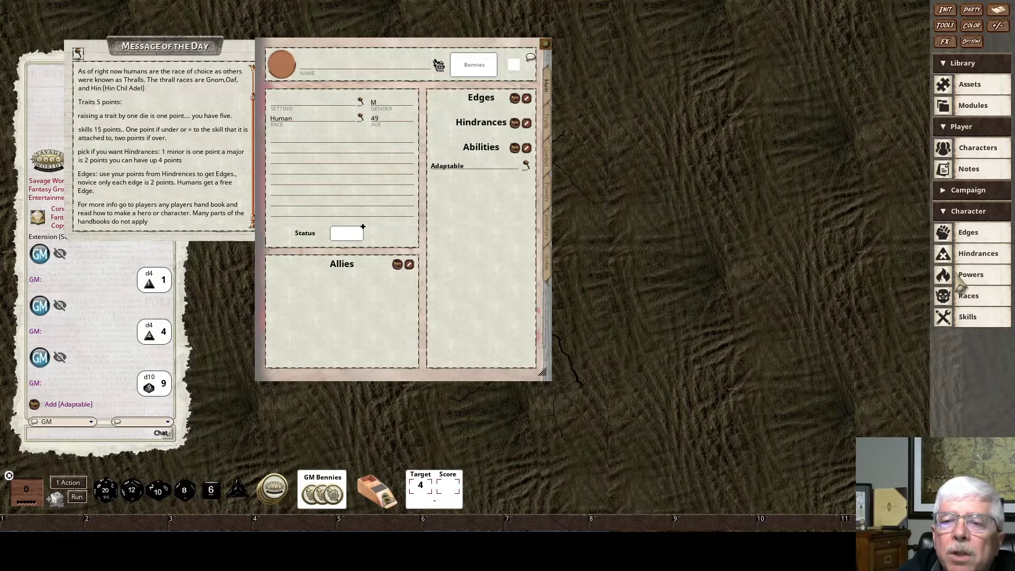
click(946, 259)
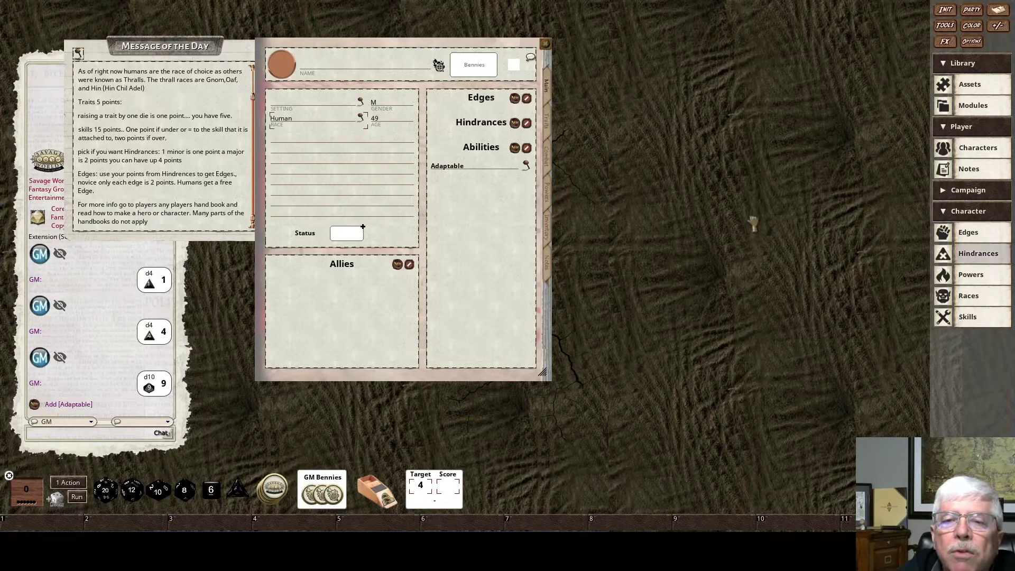
drag(771, 115, 713, 65)
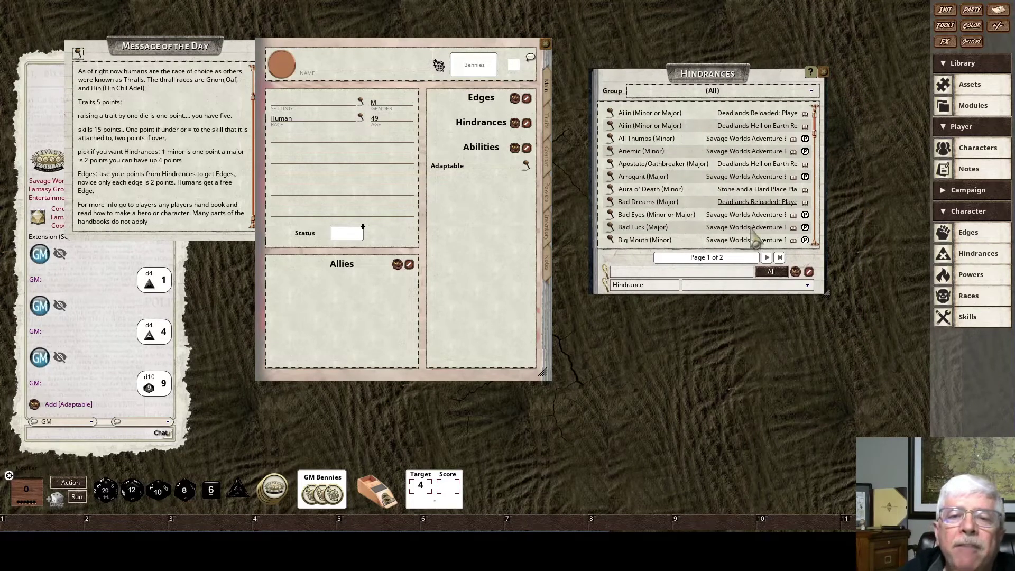
Filter the hindrances list to Major hindrances and limit it to shared records.
click(808, 287)
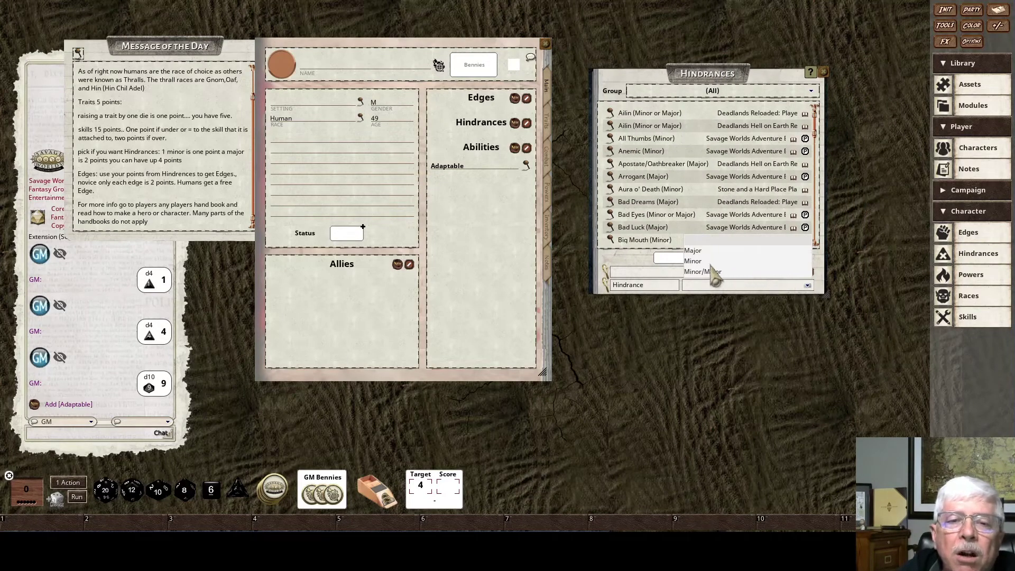
click(694, 251)
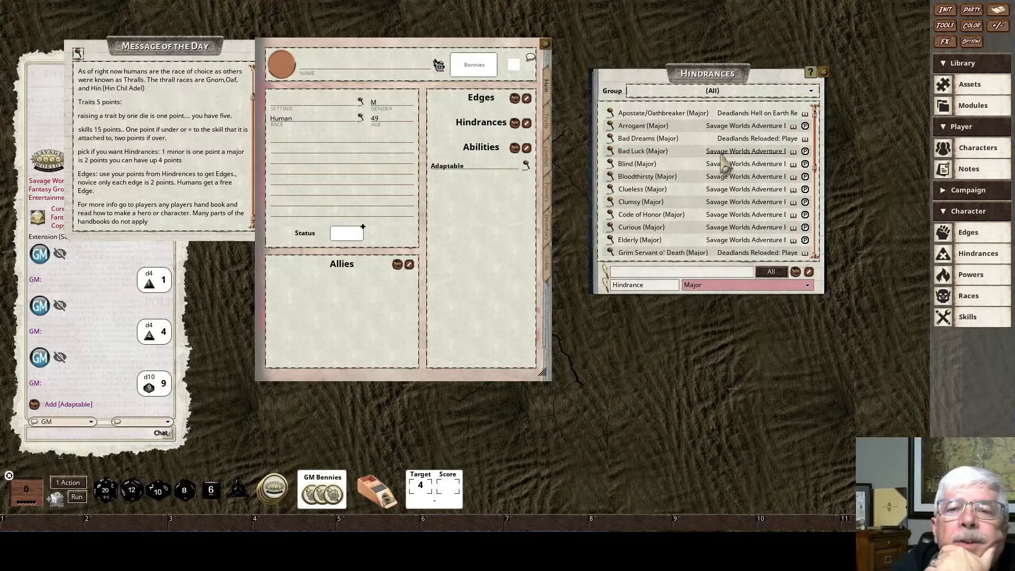
click(773, 272)
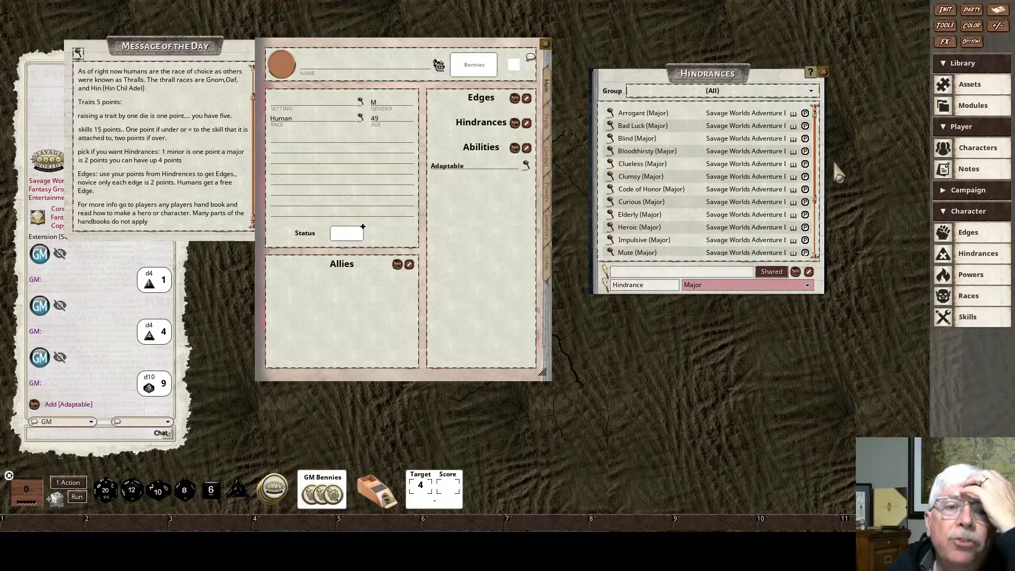
Read the descriptions of the Arrogant, Elderly and Over-Sensitive major hindrances.
click(610, 113)
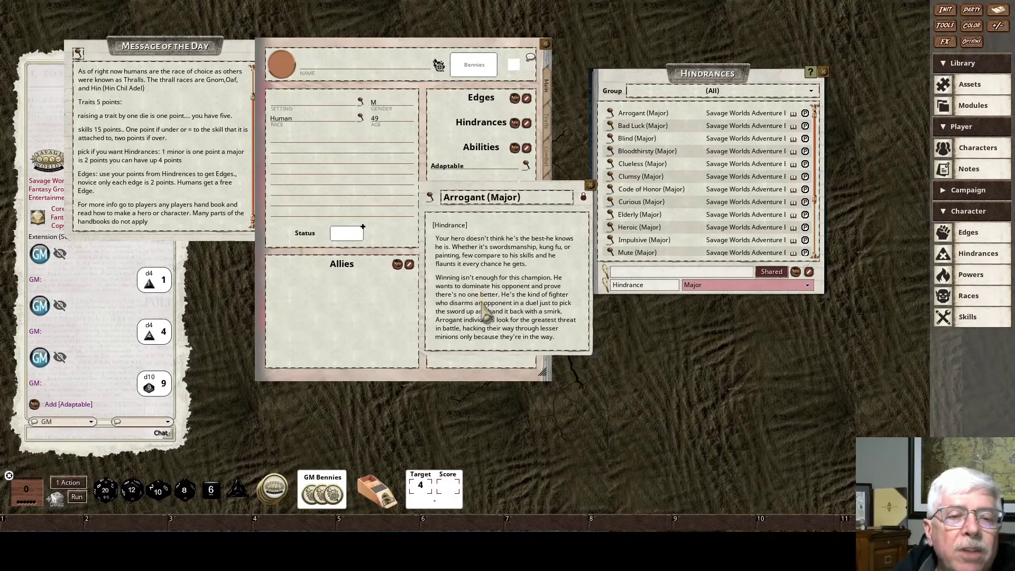
click(590, 185)
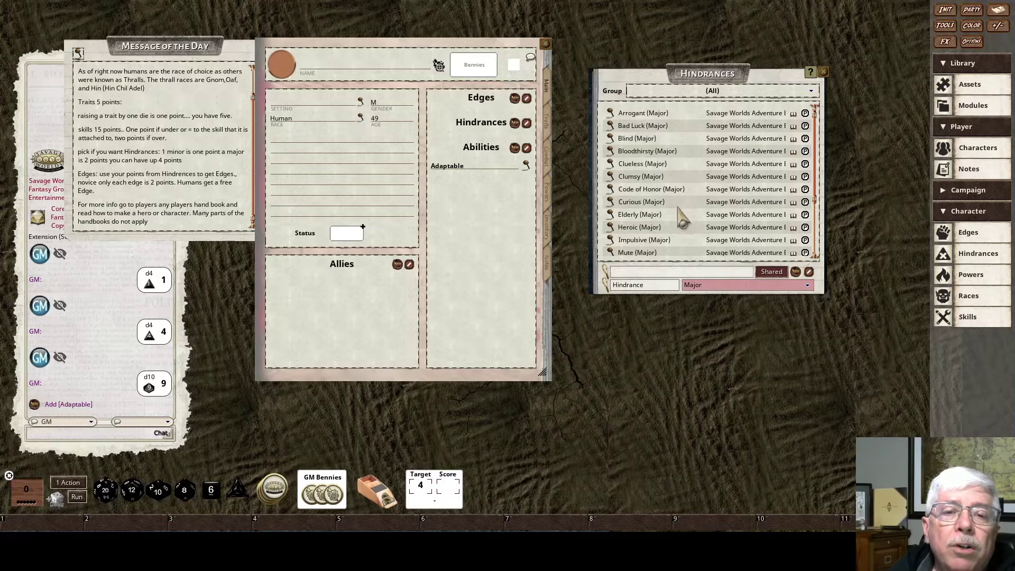
click(613, 216)
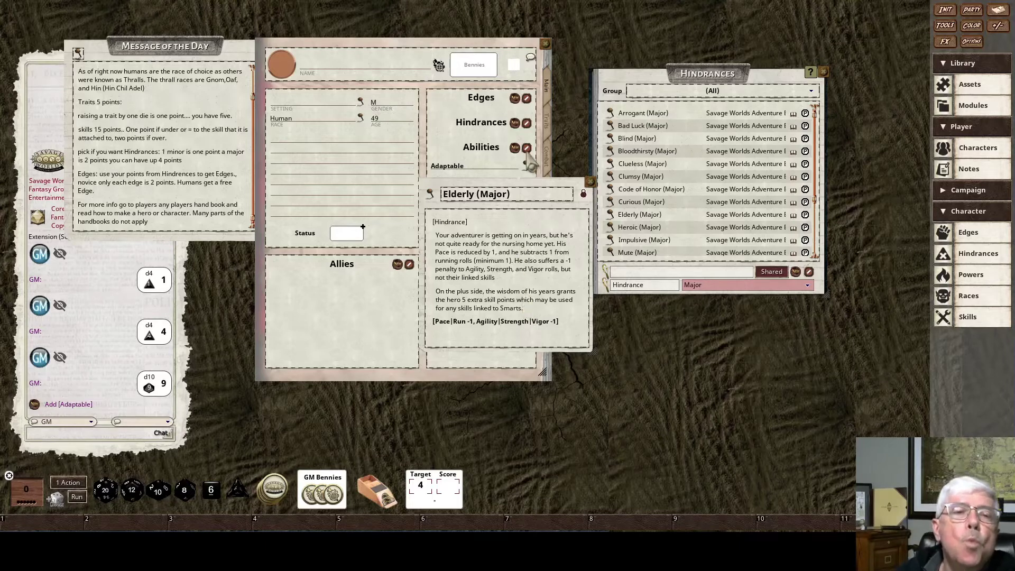
click(590, 183)
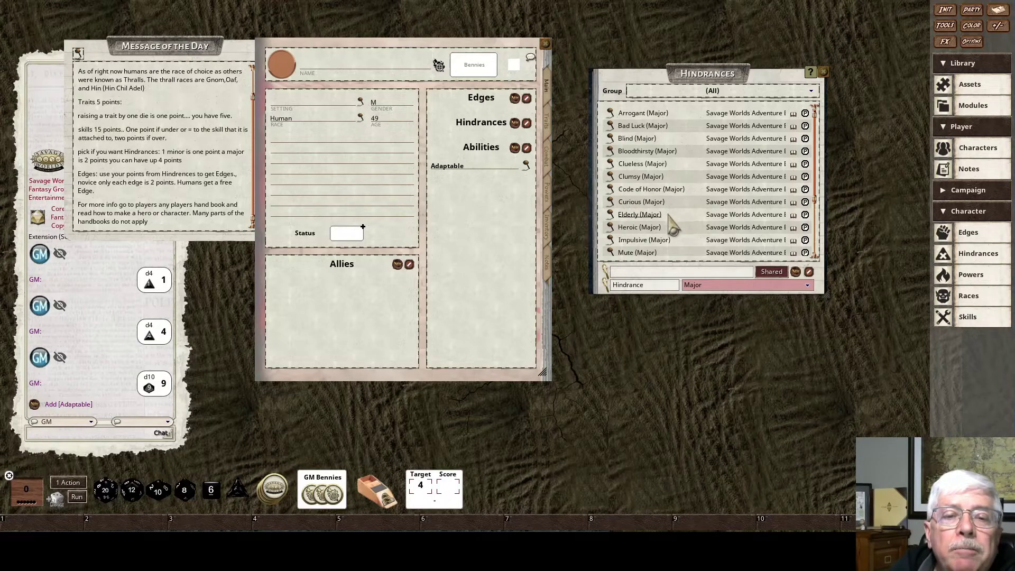
scroll(675, 226, down, 1)
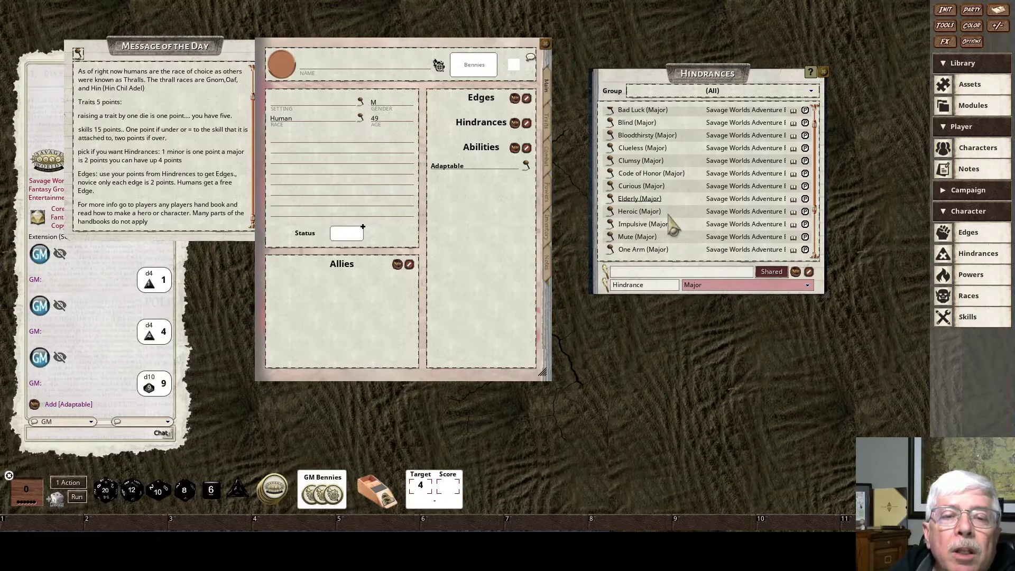
scroll(675, 226, down, 5)
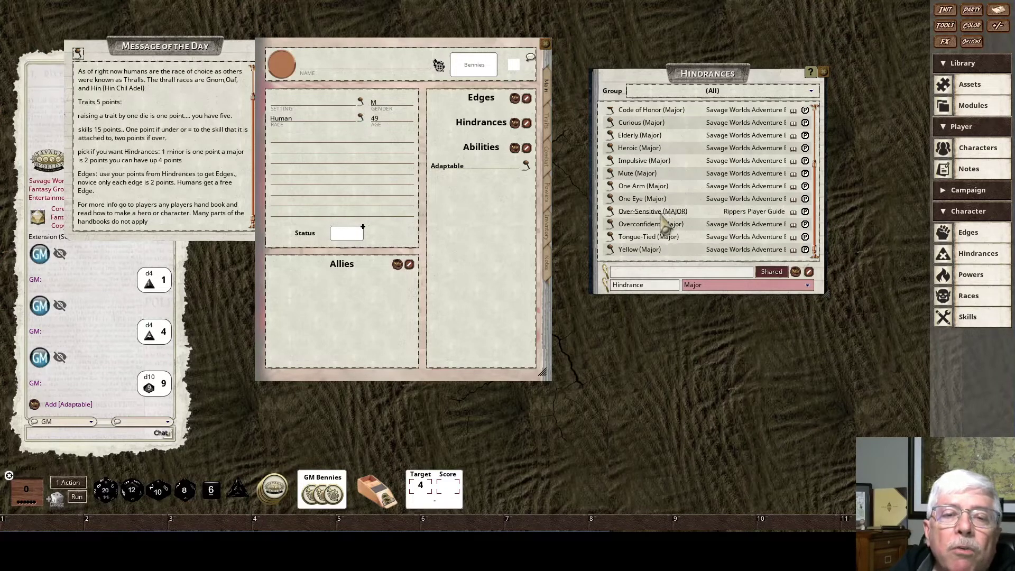
click(613, 212)
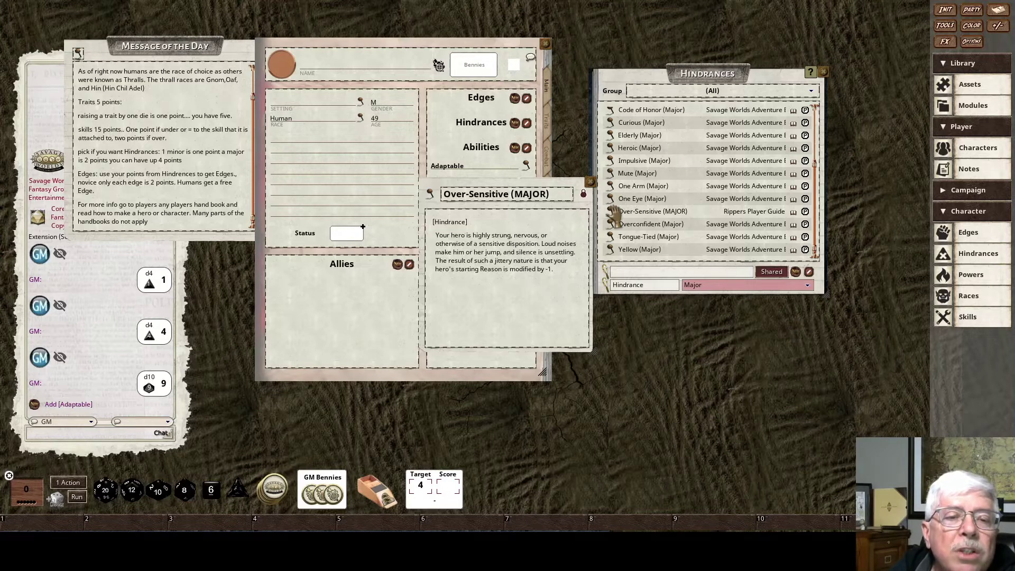
click(591, 182)
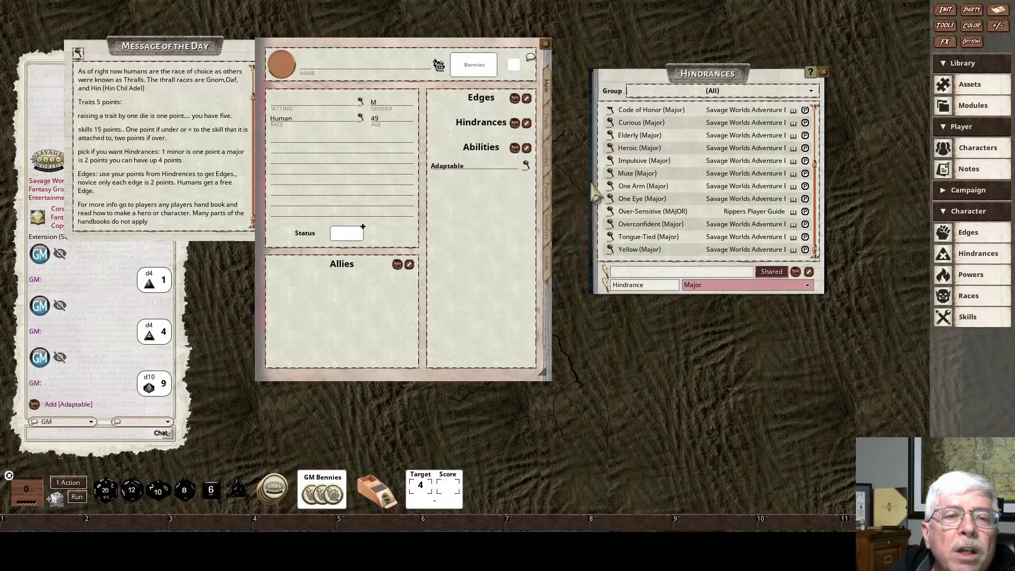
Check the character's traits and skills, and read the Tongue-Tied and Over-Sensitive major hindrance descriptions.
click(550, 133)
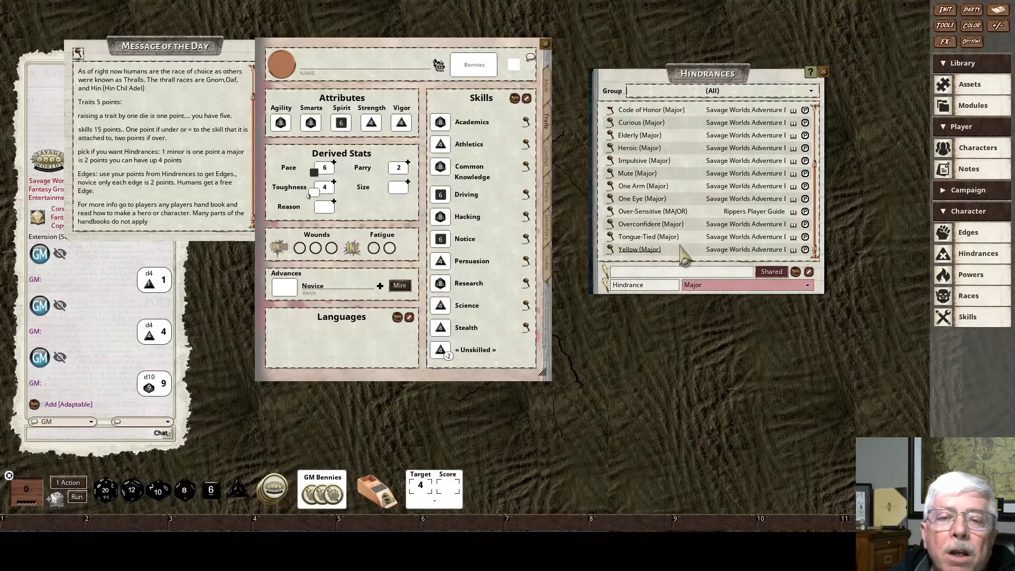
click(611, 237)
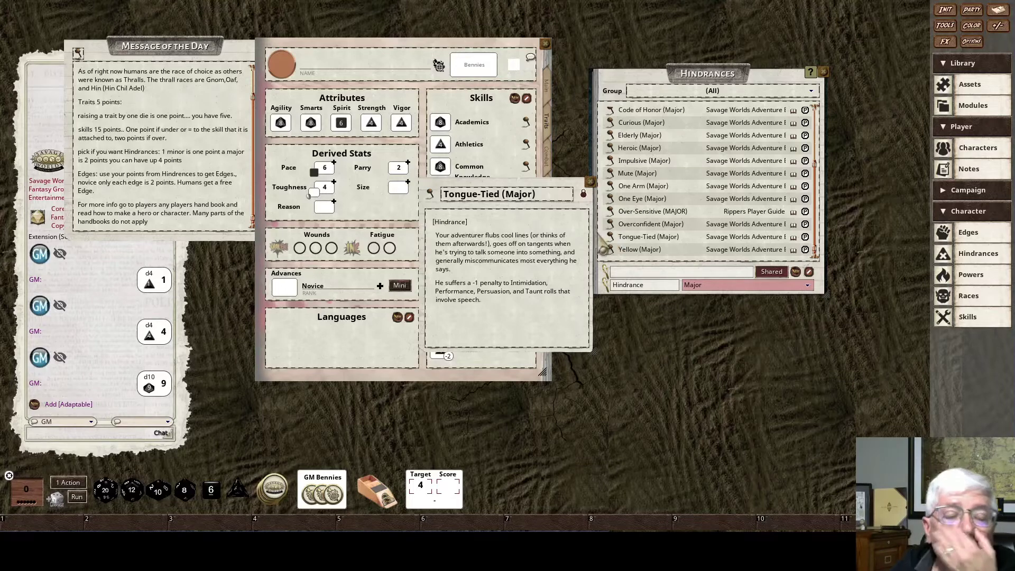
click(591, 182)
scroll(665, 186, up, 3)
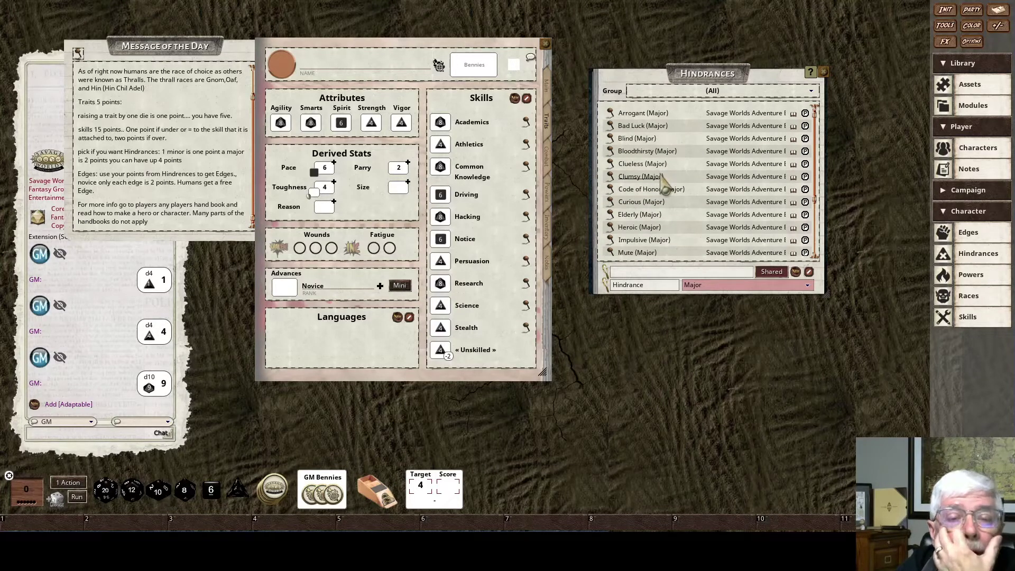
scroll(666, 182, down, 3)
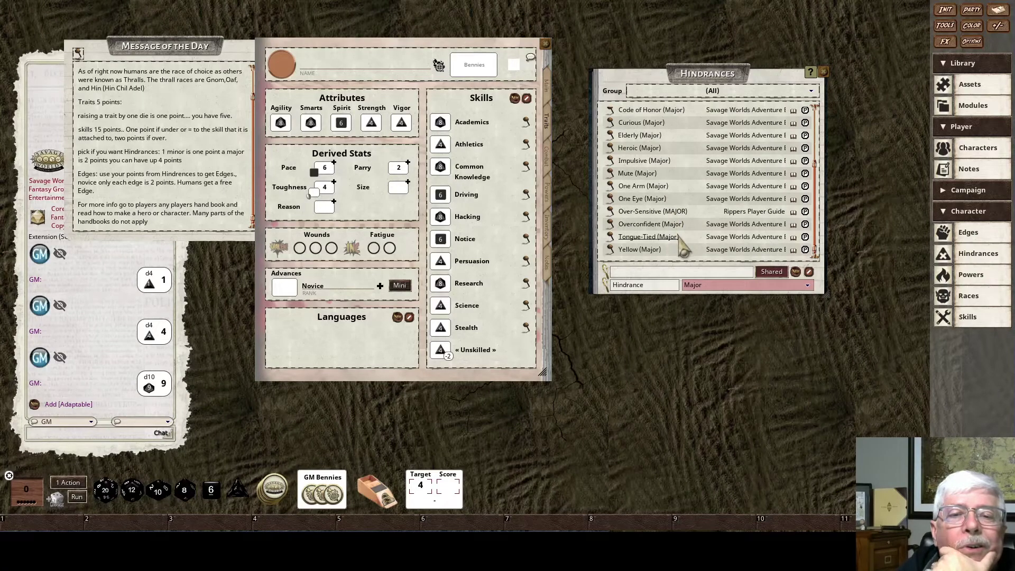
click(612, 211)
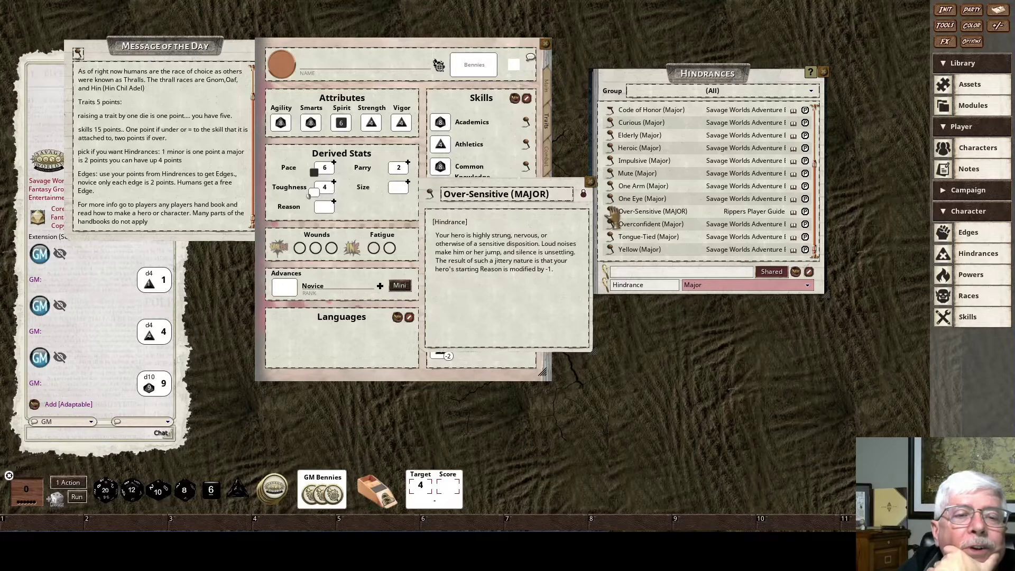
click(591, 184)
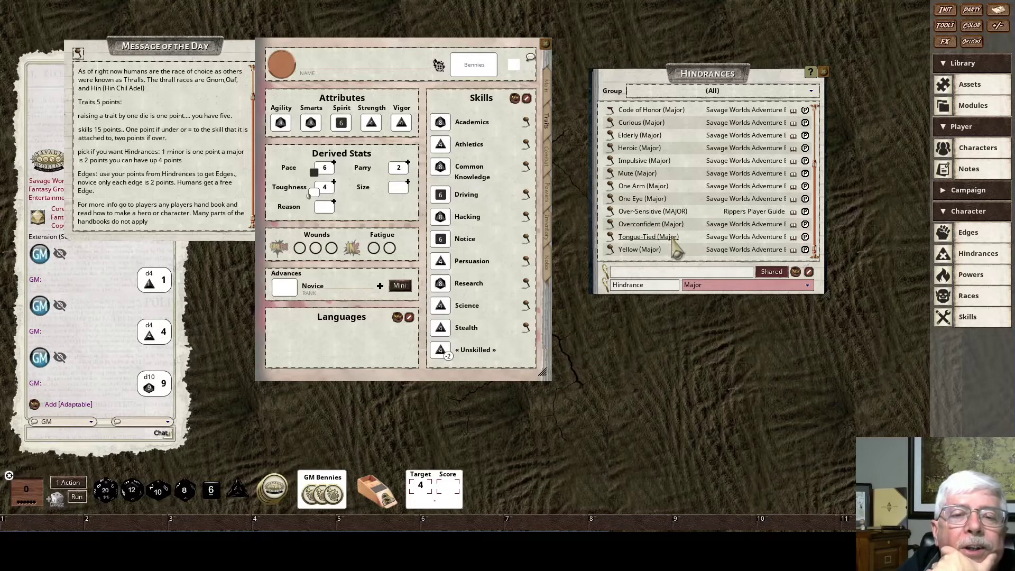
Read the Overconfident (Major) description and add that hindrance to the character.
click(611, 225)
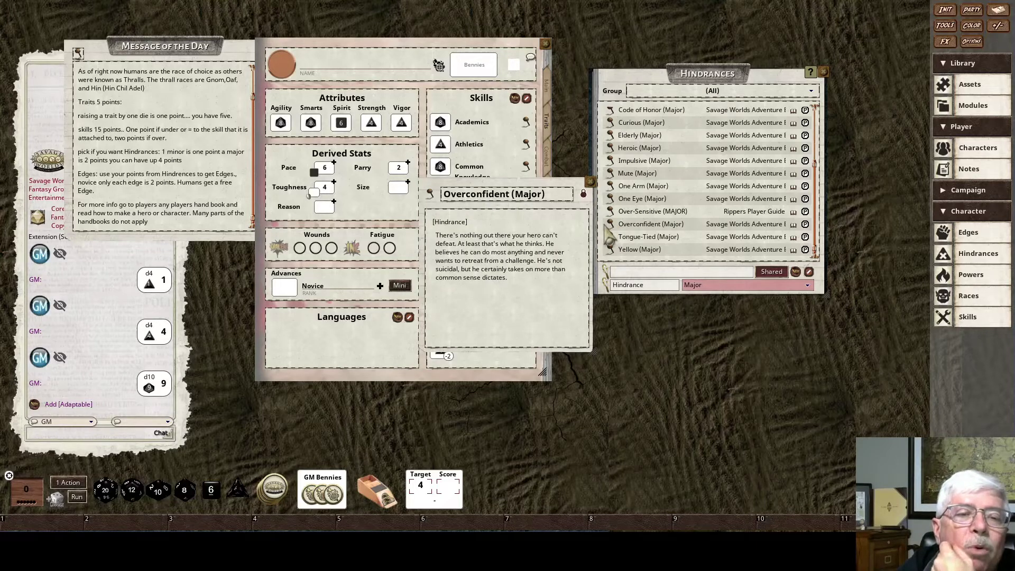
click(591, 181)
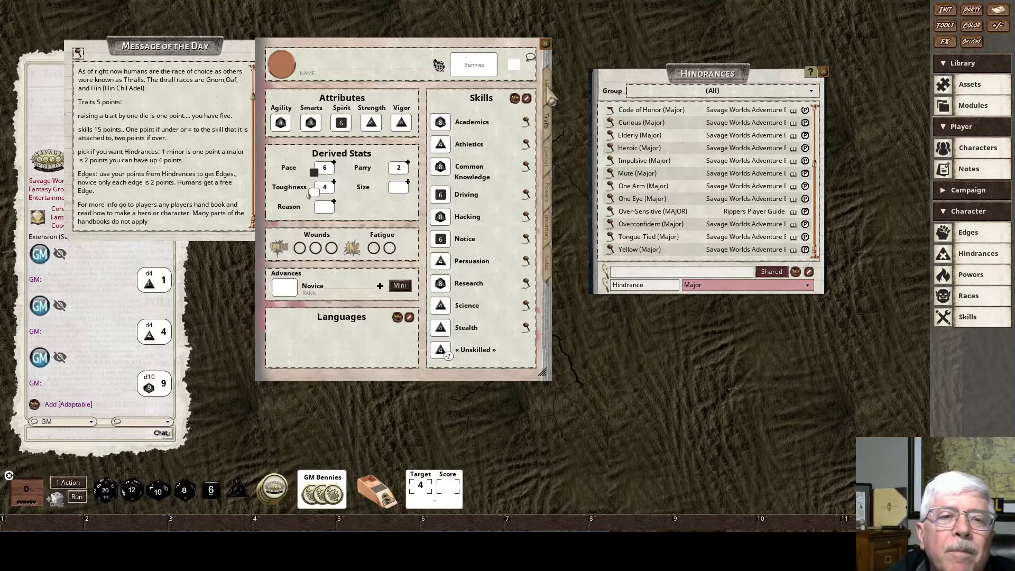
click(548, 88)
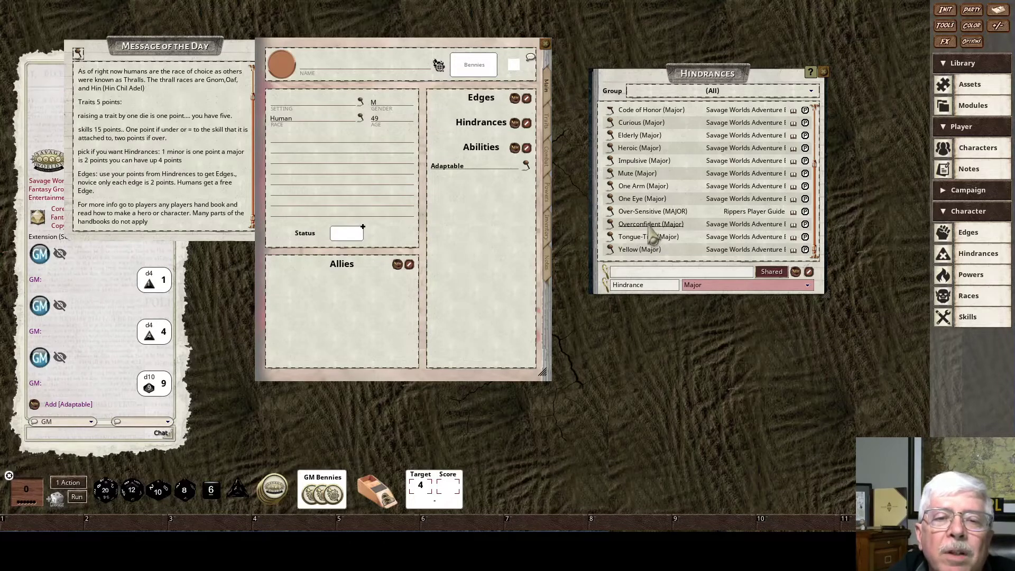
drag(611, 235, 485, 219)
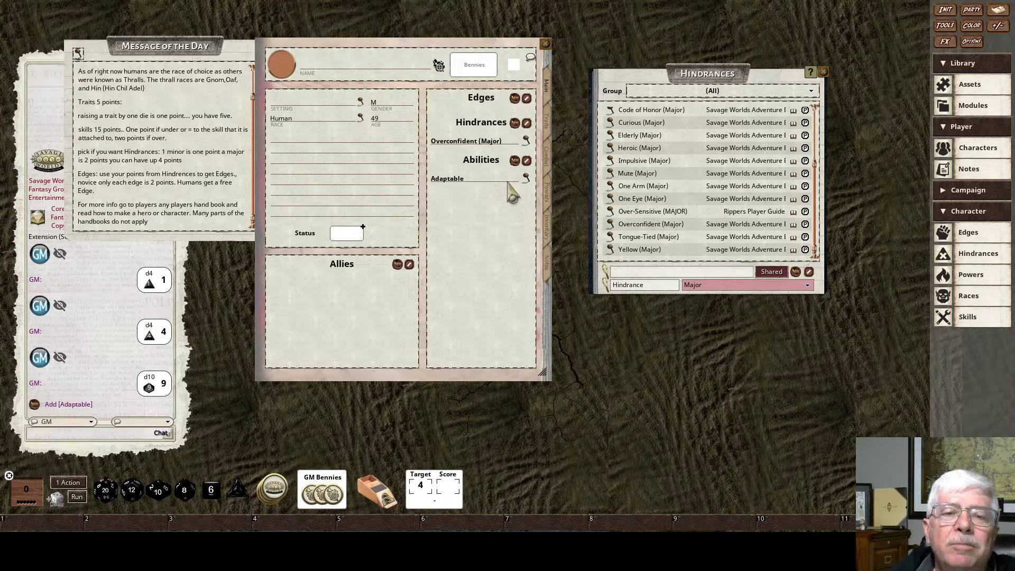
Compare the descriptions of the Overconfident and Impulsive major hindrances.
click(611, 226)
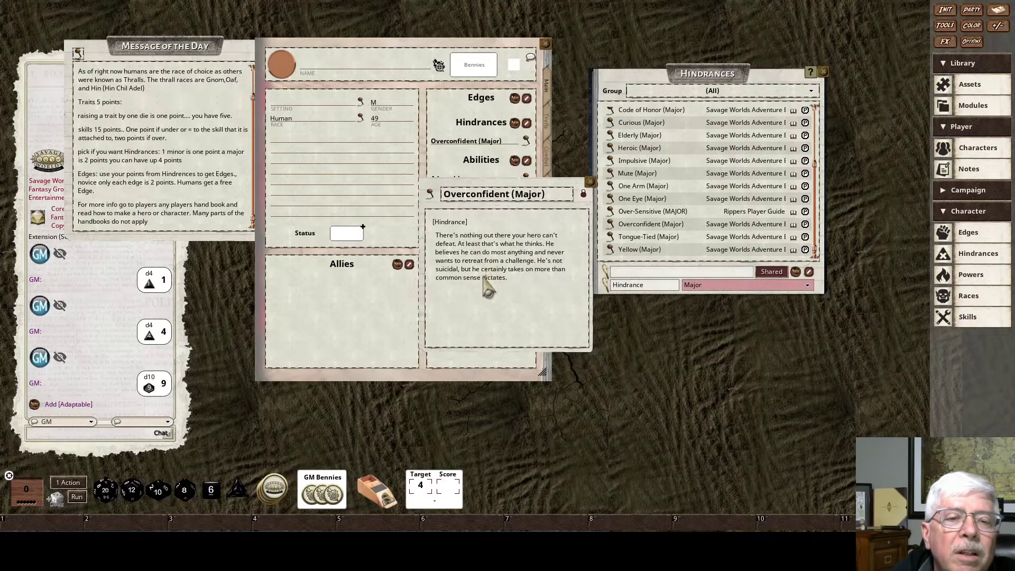
click(591, 182)
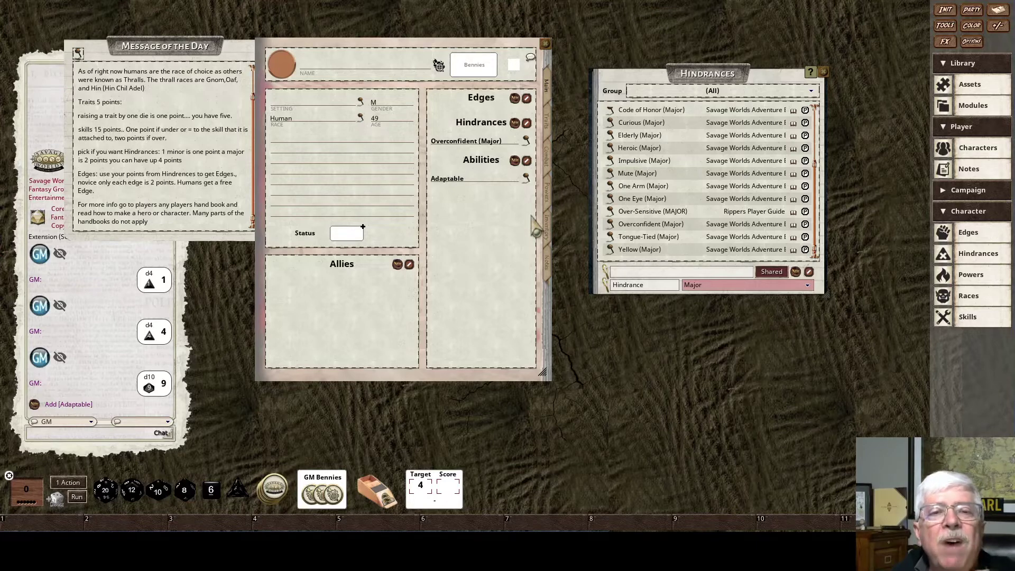
click(612, 161)
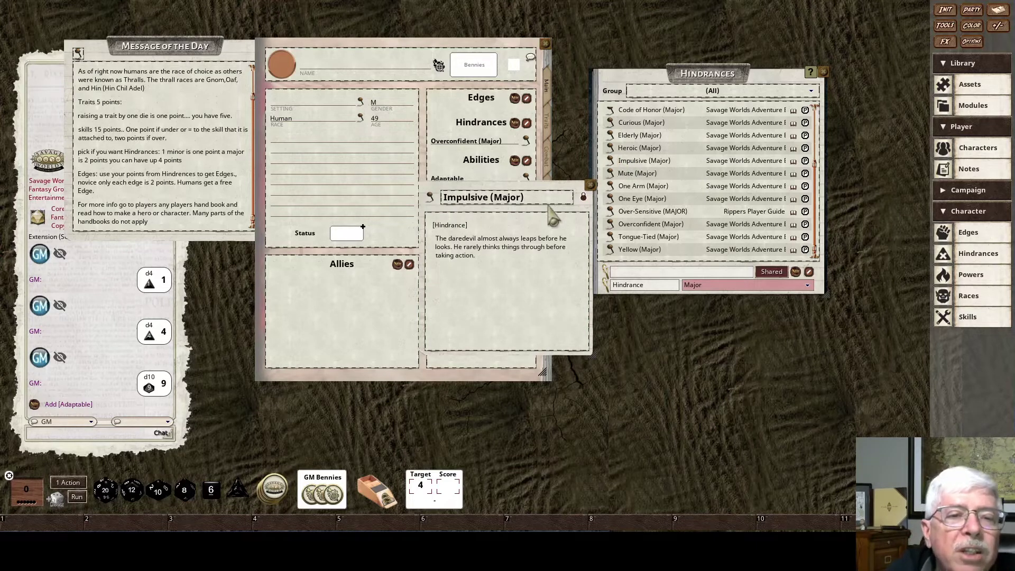
click(590, 185)
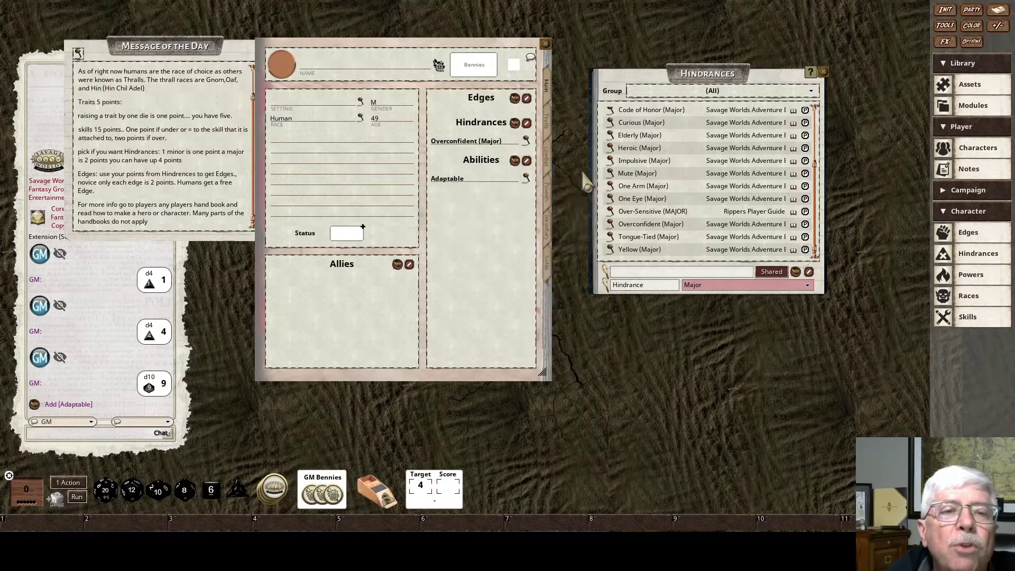
click(527, 140)
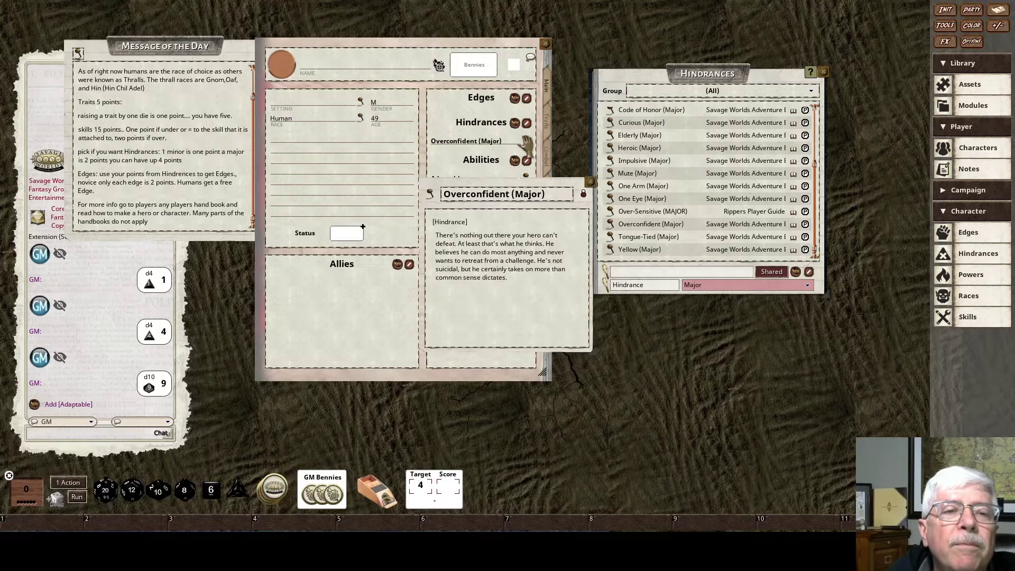
click(591, 182)
Delete Overconfident (Major) from the character's hindrances and add Impulsive (Major) instead.
drag(527, 136, 517, 136)
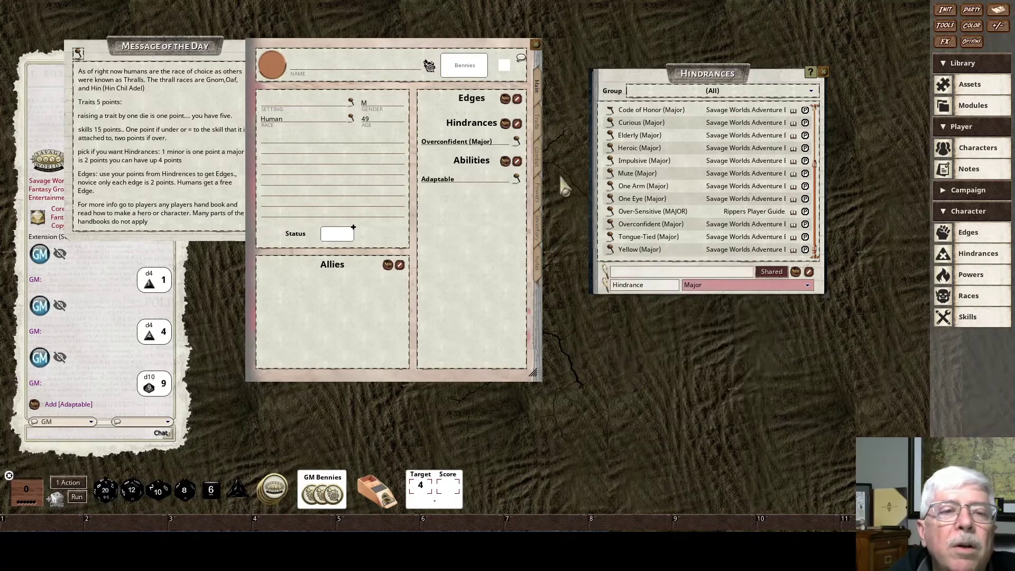
right_click(484, 142)
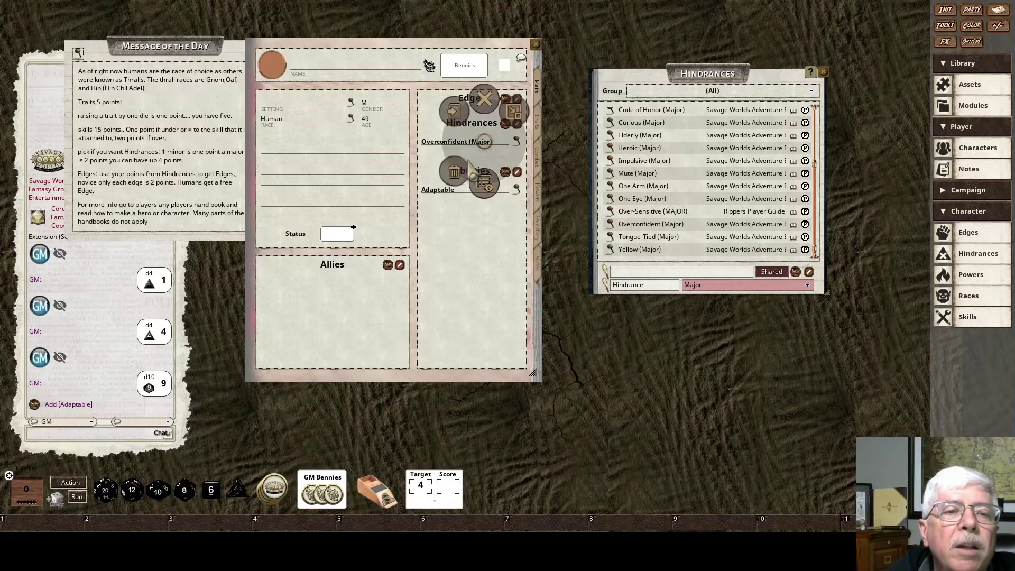
click(454, 171)
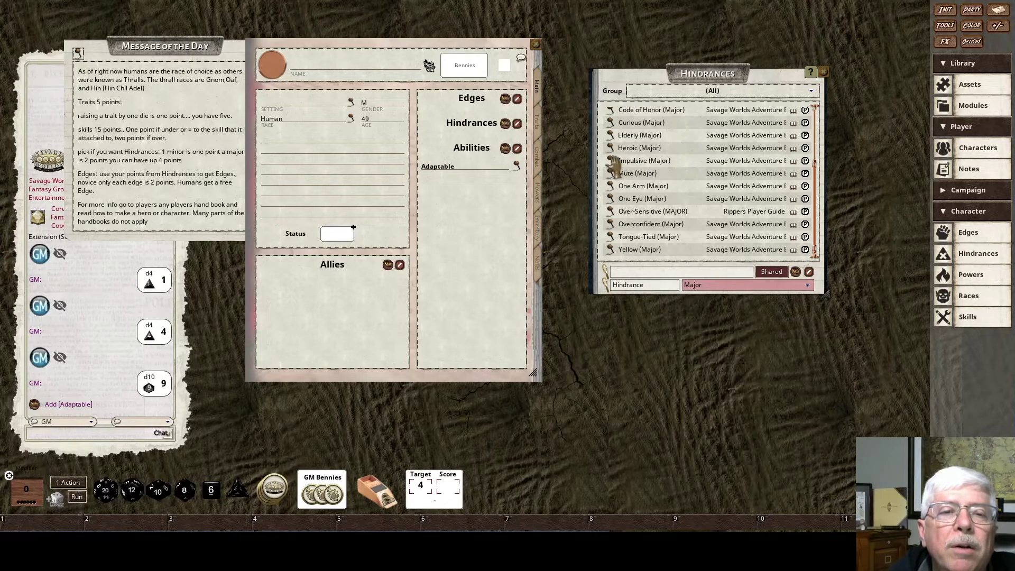
drag(612, 162, 447, 204)
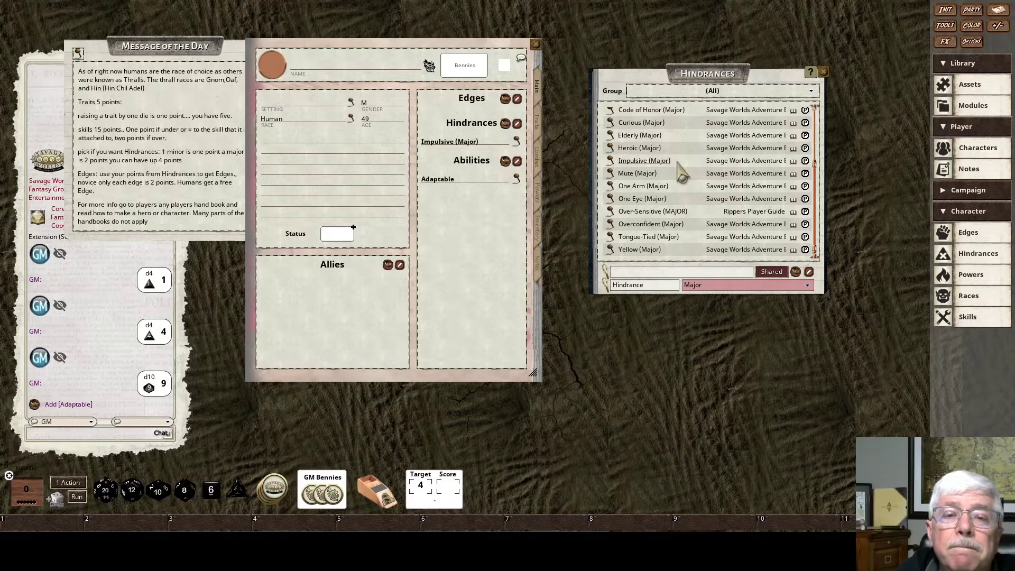
Read the Adaptable racial ability's description and filter the hindrances list to Minor.
click(516, 179)
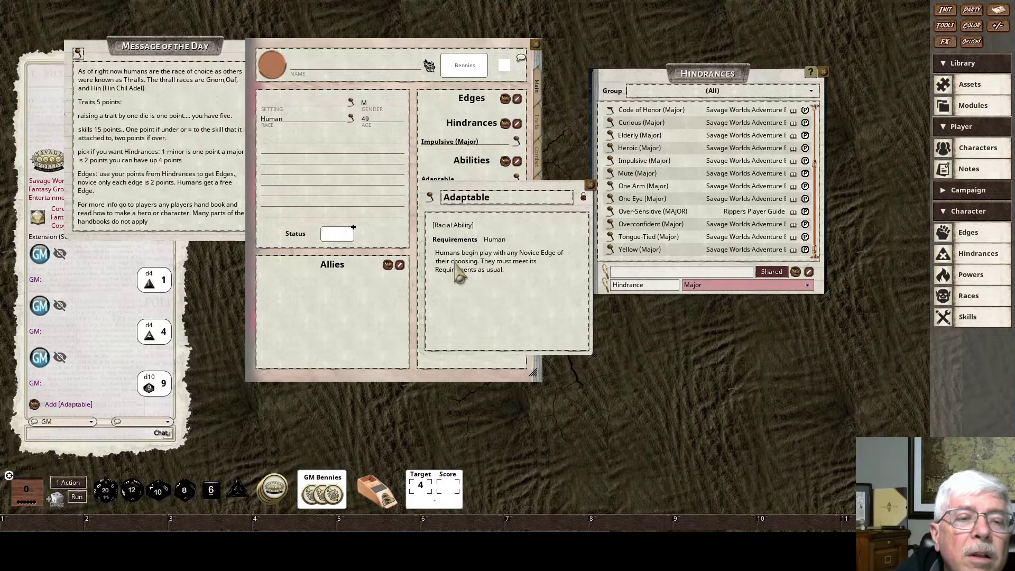
click(590, 185)
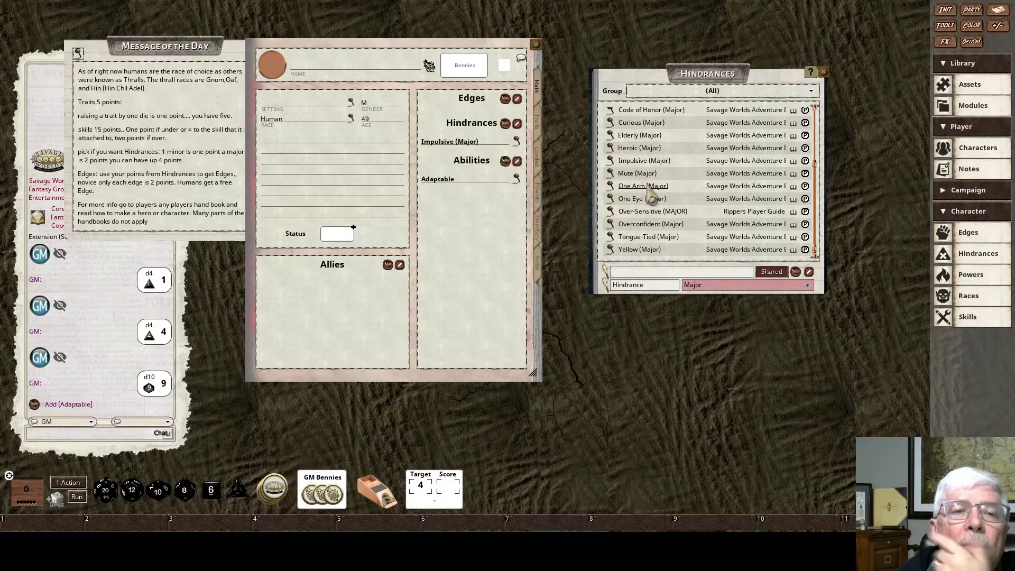
click(808, 286)
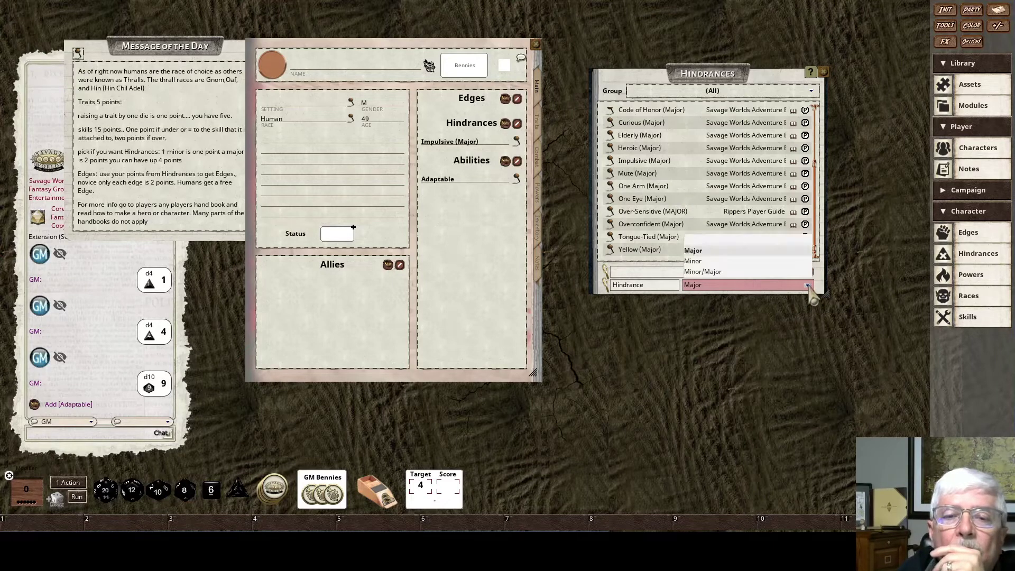
click(694, 262)
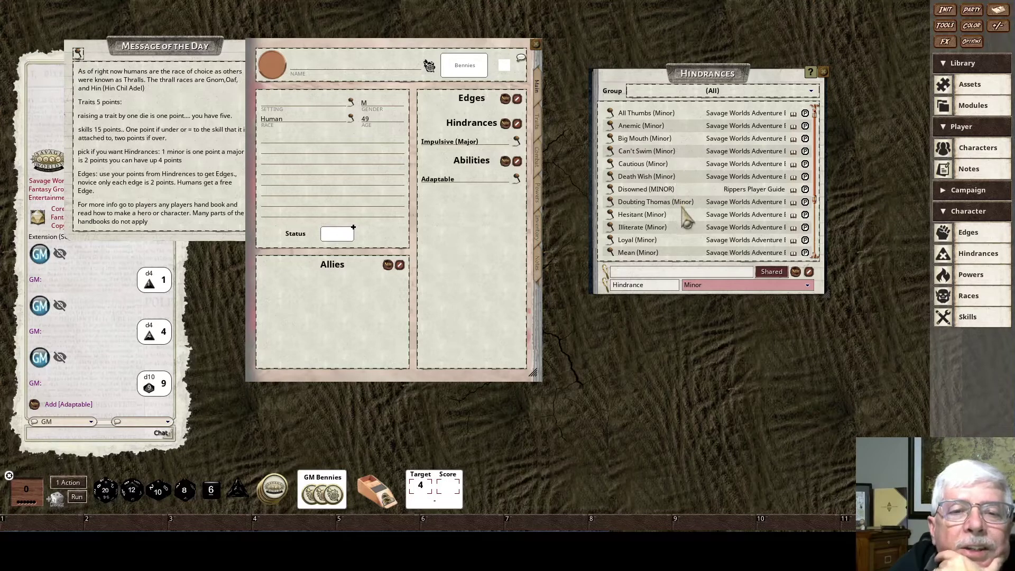
Browse the minor hindrances and read the description of Quirk (Minor).
scroll(686, 217, down, 1)
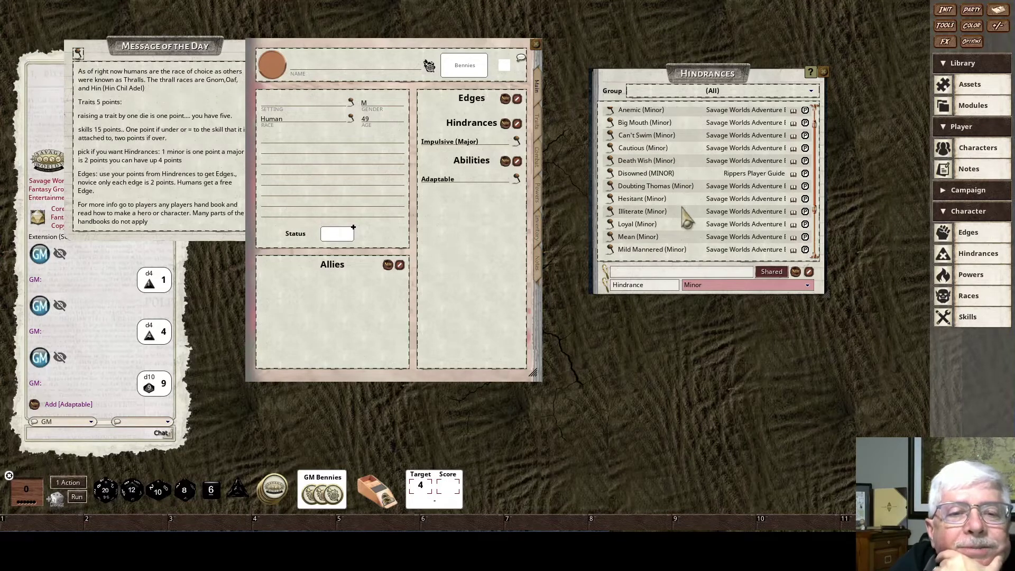
scroll(686, 216, down, 1)
scroll(686, 216, down, 1)
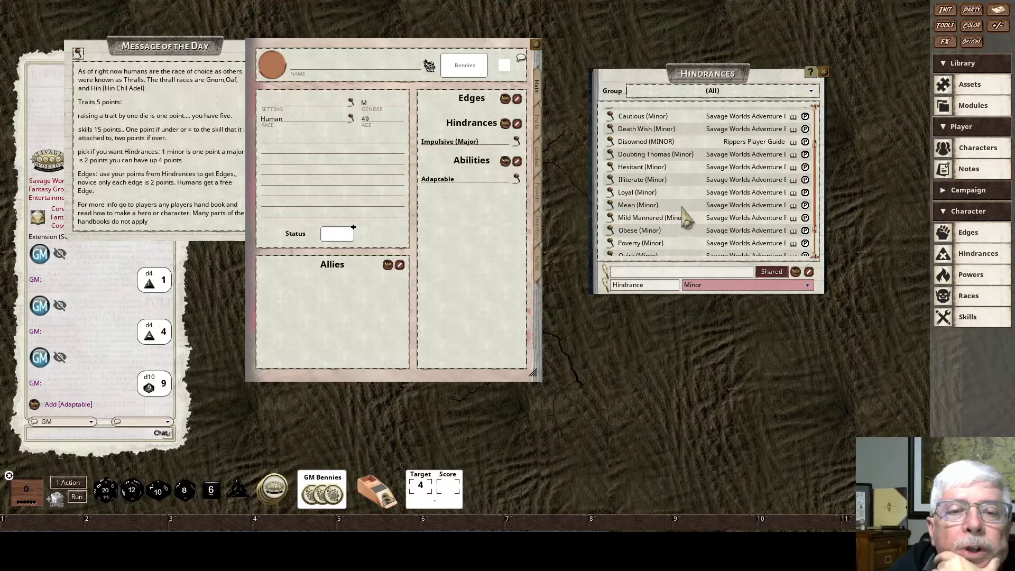
scroll(686, 217, down, 1)
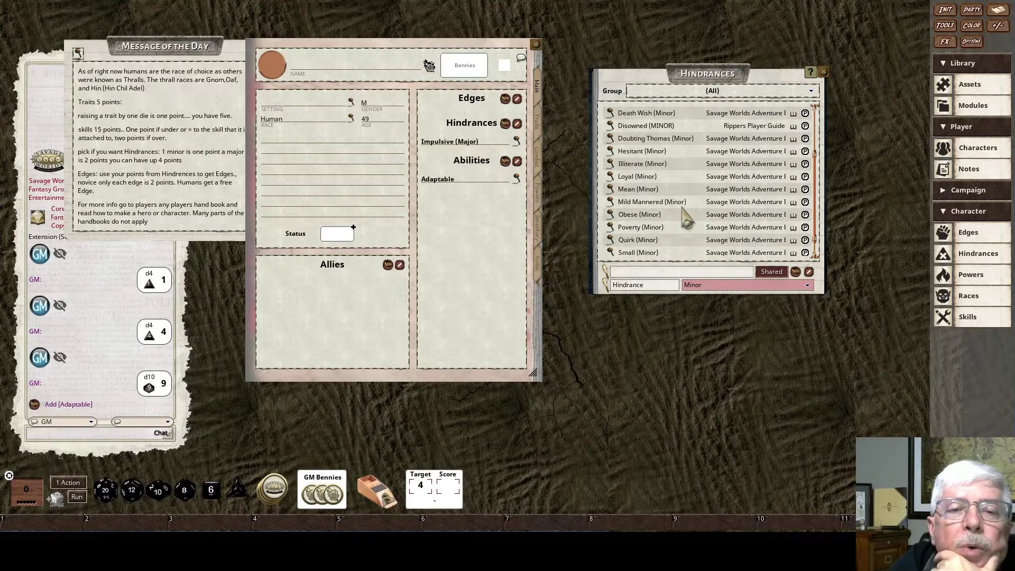
scroll(686, 222, down, 1)
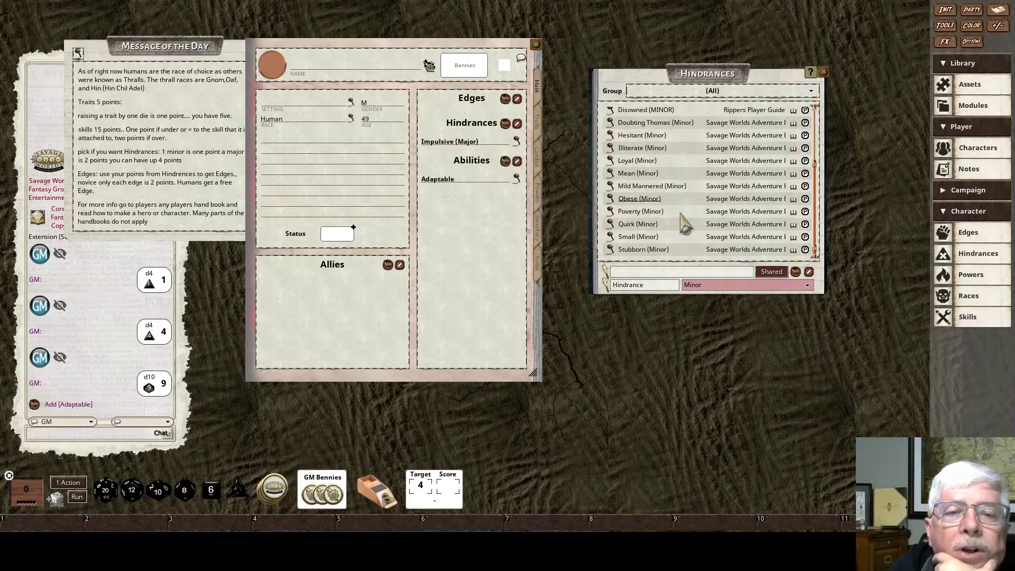
click(612, 225)
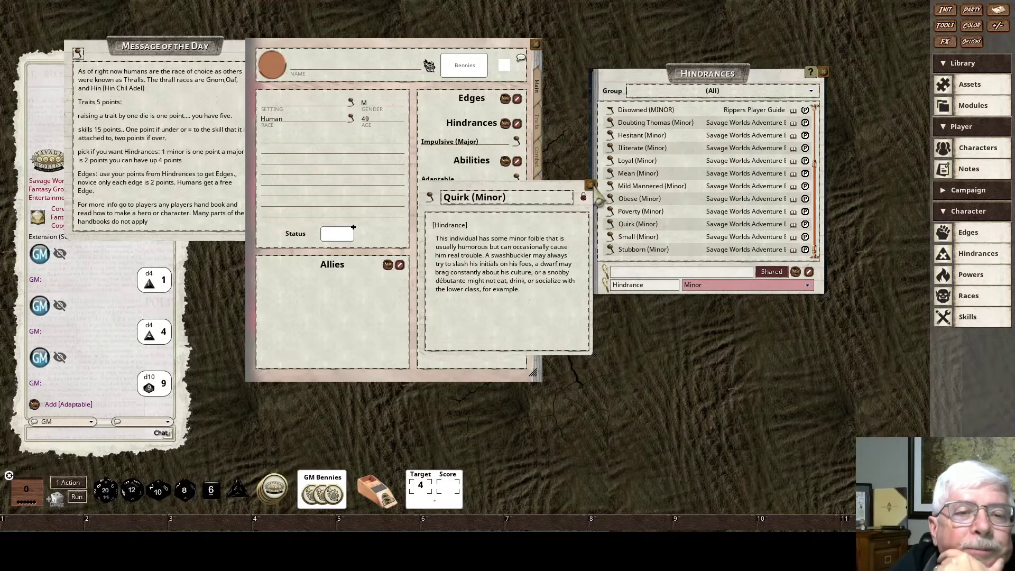
click(591, 185)
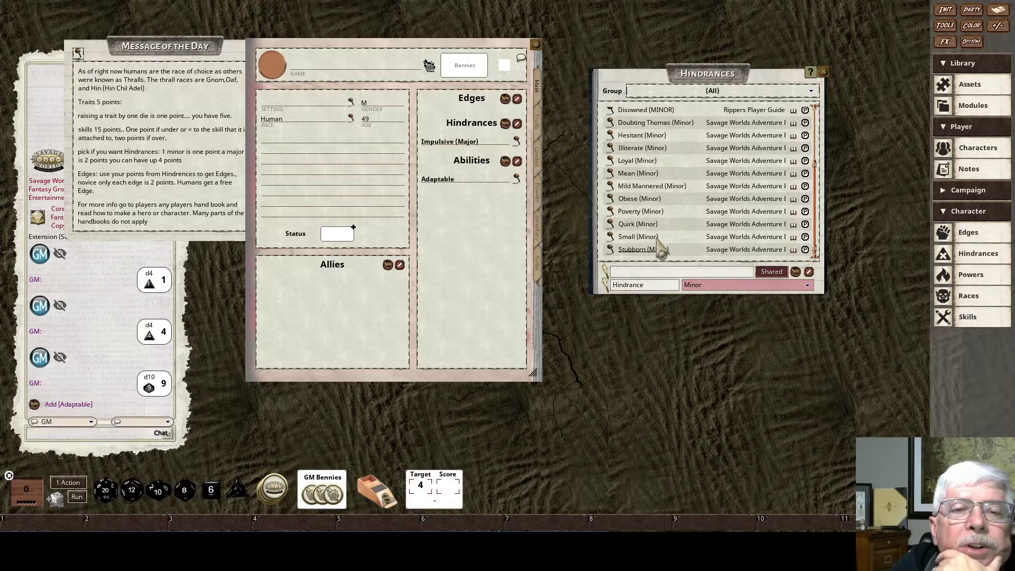
Read the Loyal (Minor) description and add that hindrance to the character.
scroll(665, 199, up, 5)
scroll(666, 196, up, 1)
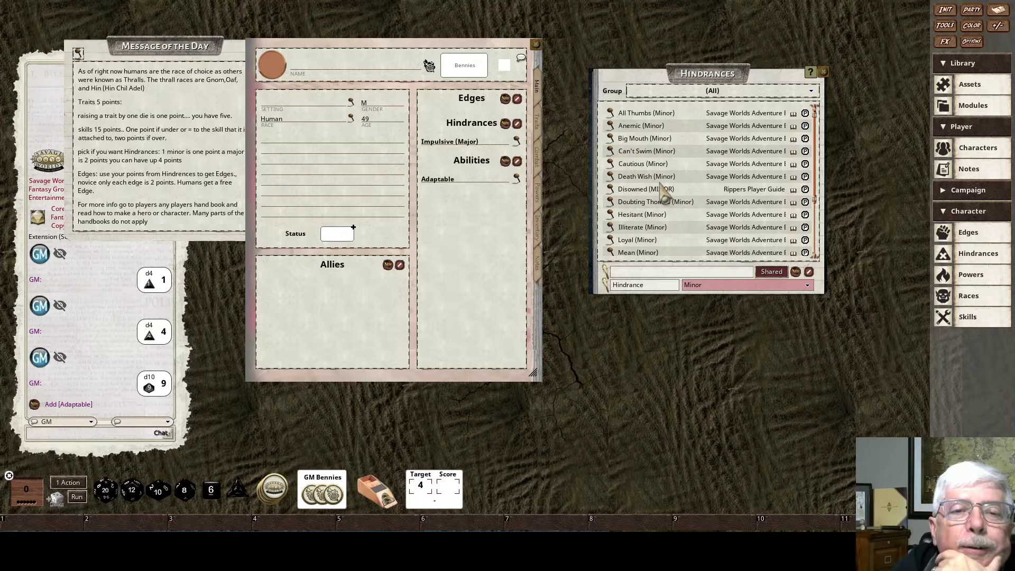
scroll(665, 194, down, 3)
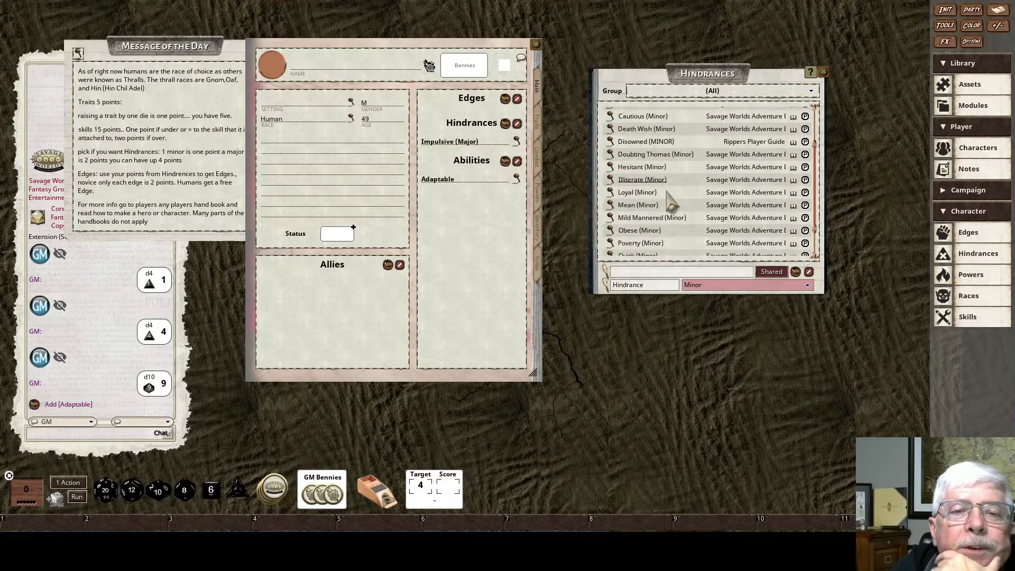
click(612, 192)
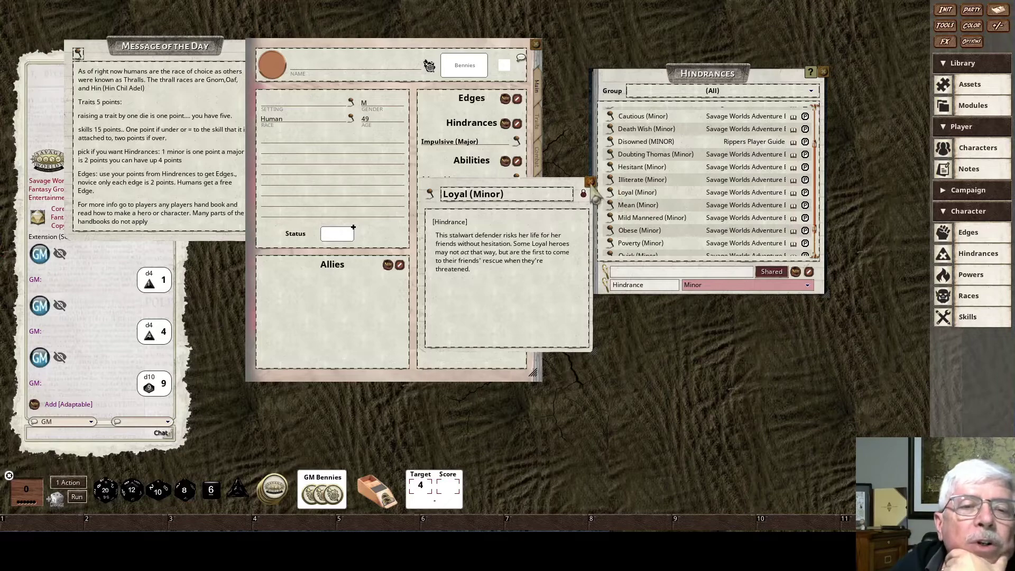
click(589, 182)
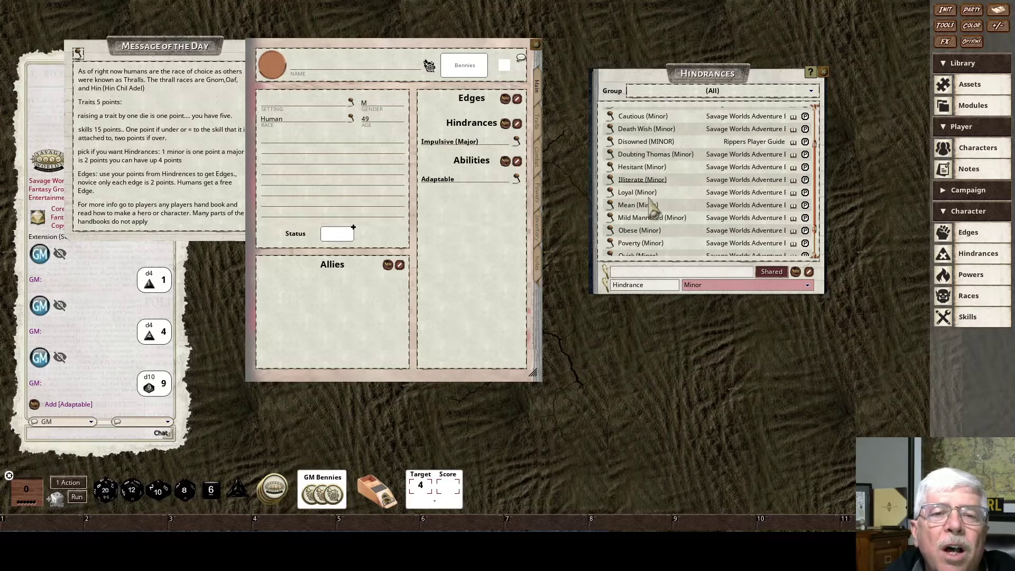
drag(611, 192, 449, 161)
Read the Stubborn (Minor) description and add that hindrance to the character.
scroll(674, 195, down, 3)
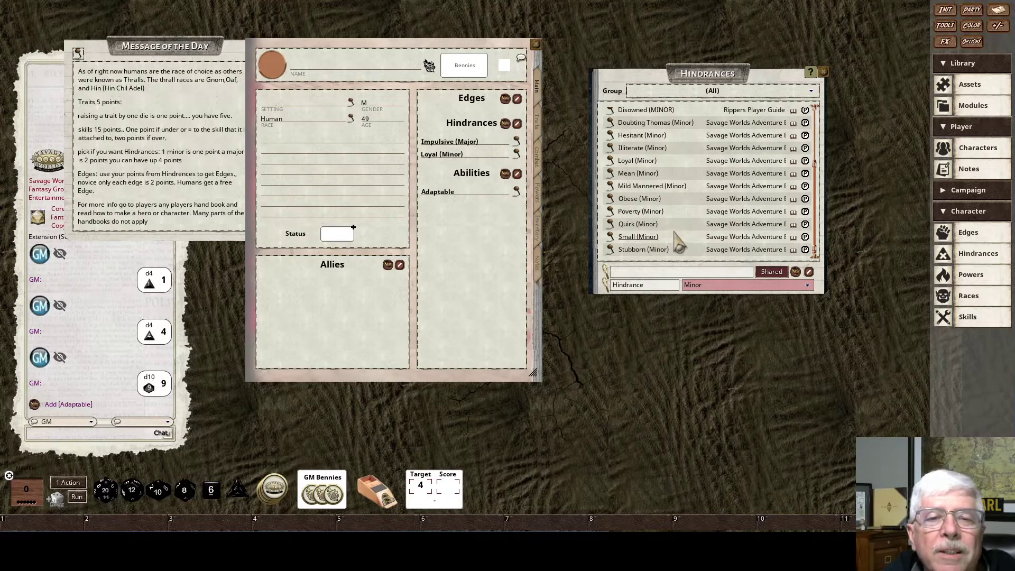
click(636, 254)
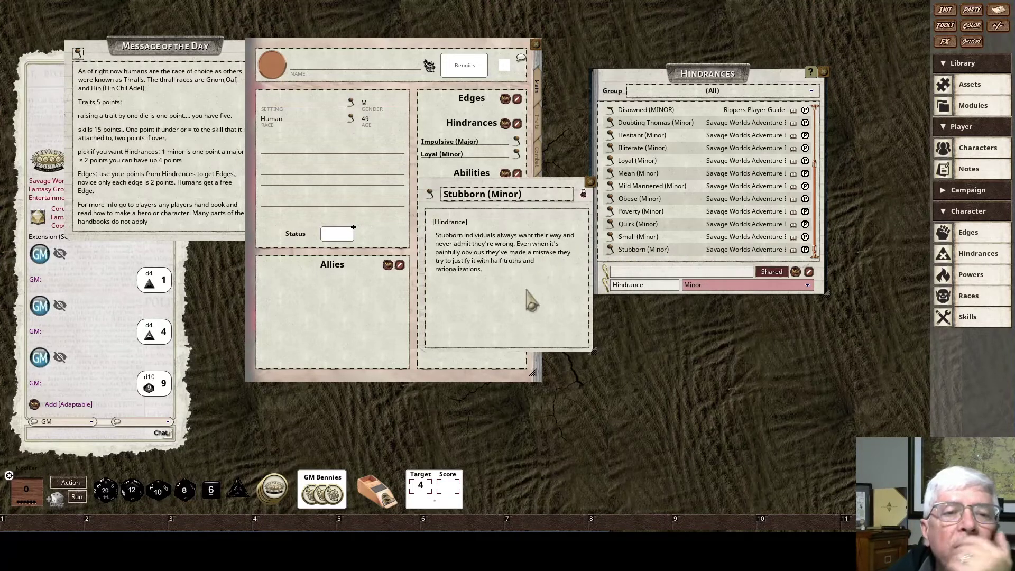
click(590, 182)
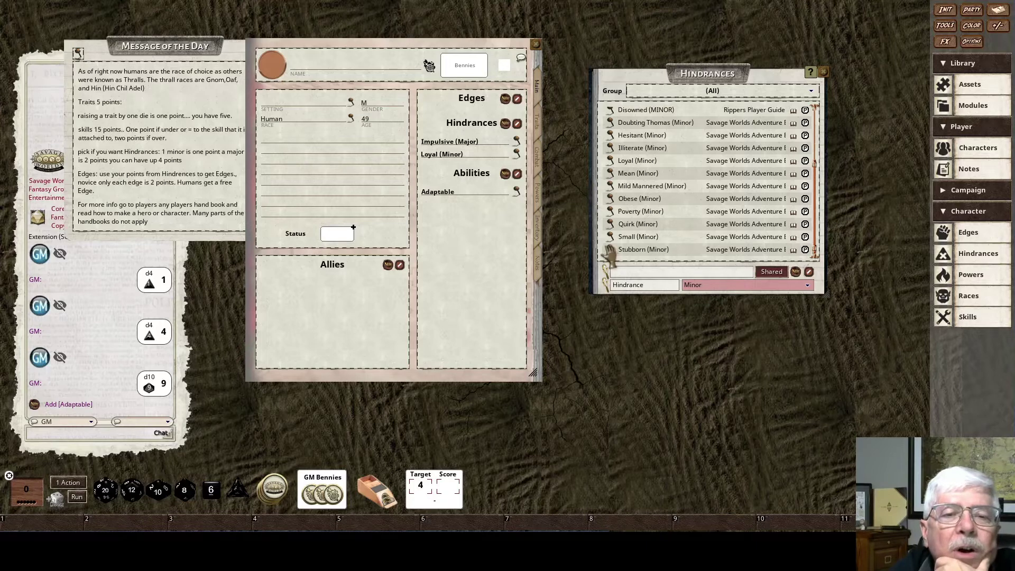
drag(613, 254, 436, 172)
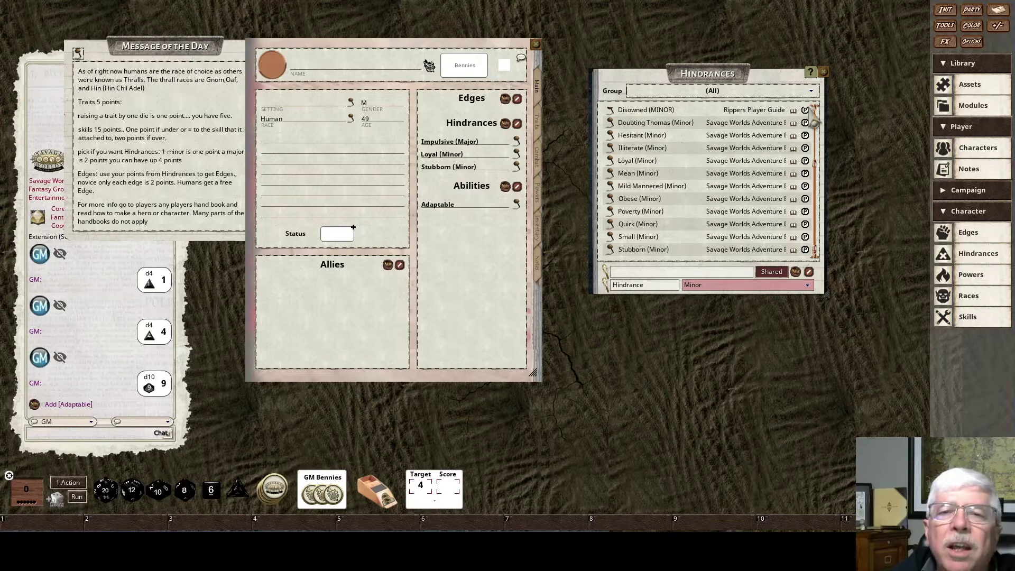
Close the hindrances list, open the edges list beside the character sheet, and limit it to shared edges.
click(823, 72)
click(948, 239)
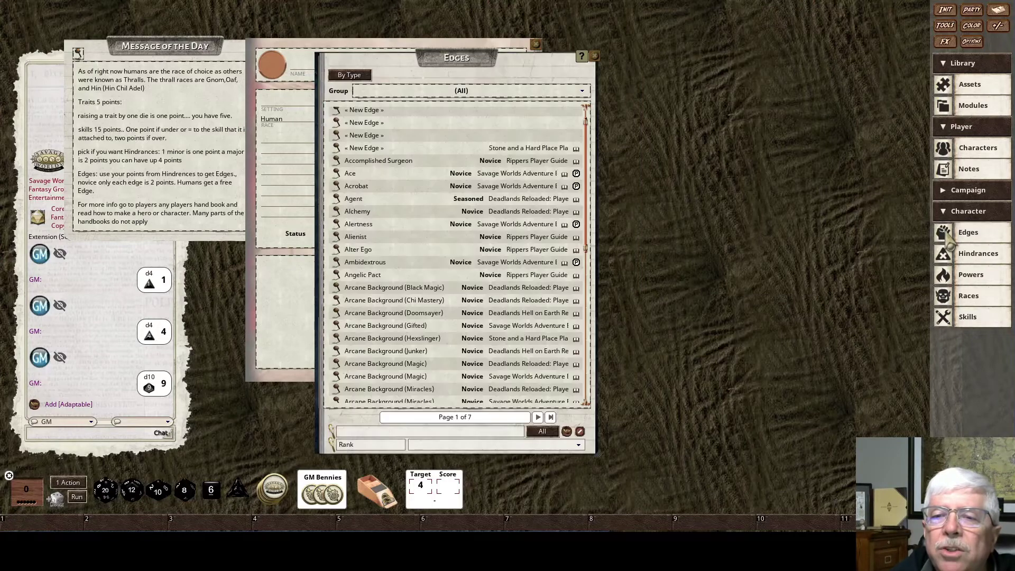
drag(502, 60, 737, 32)
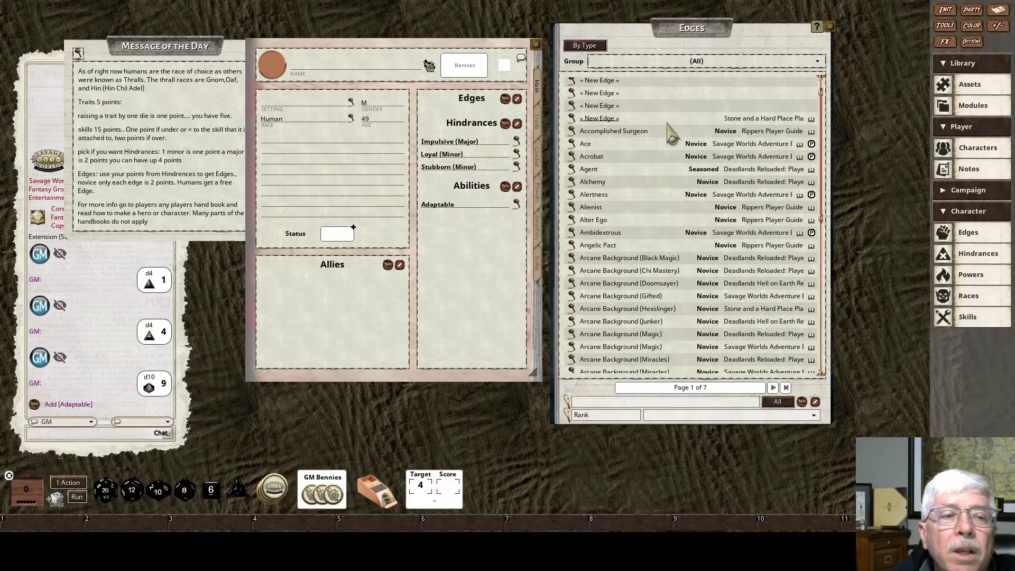
click(188, 51)
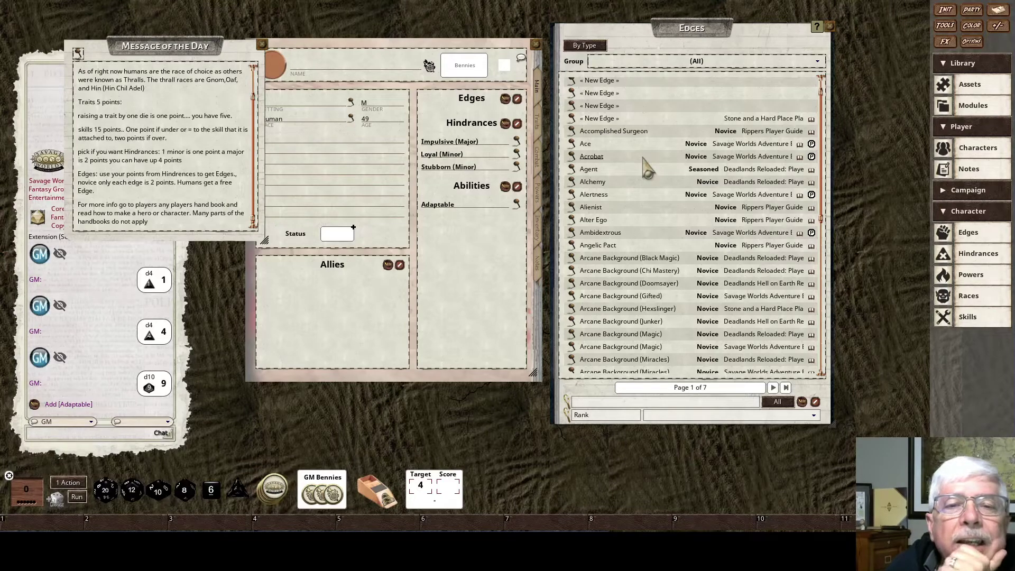
click(783, 403)
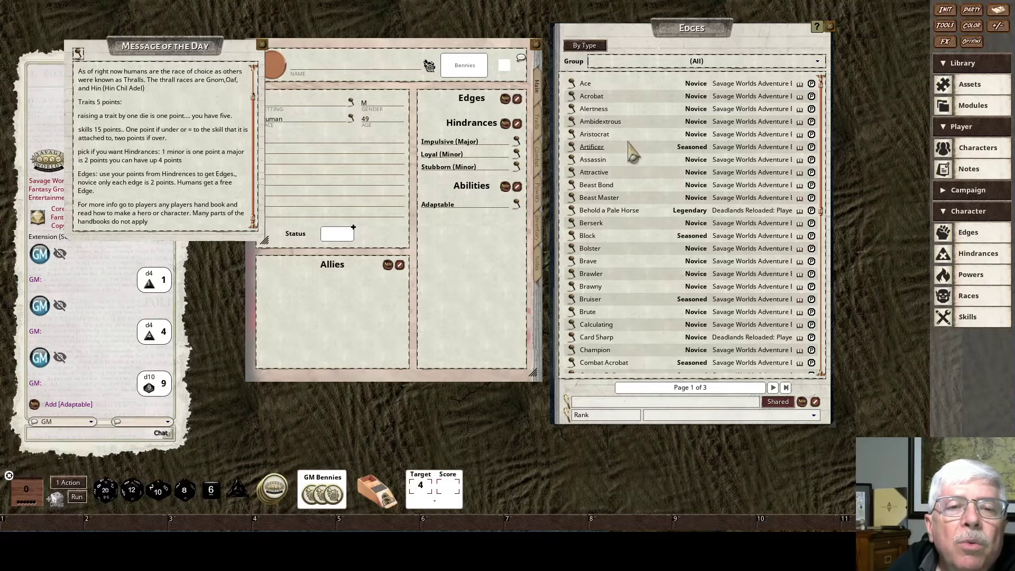
Read the full Aristocrat description and add that edge to the character.
click(573, 135)
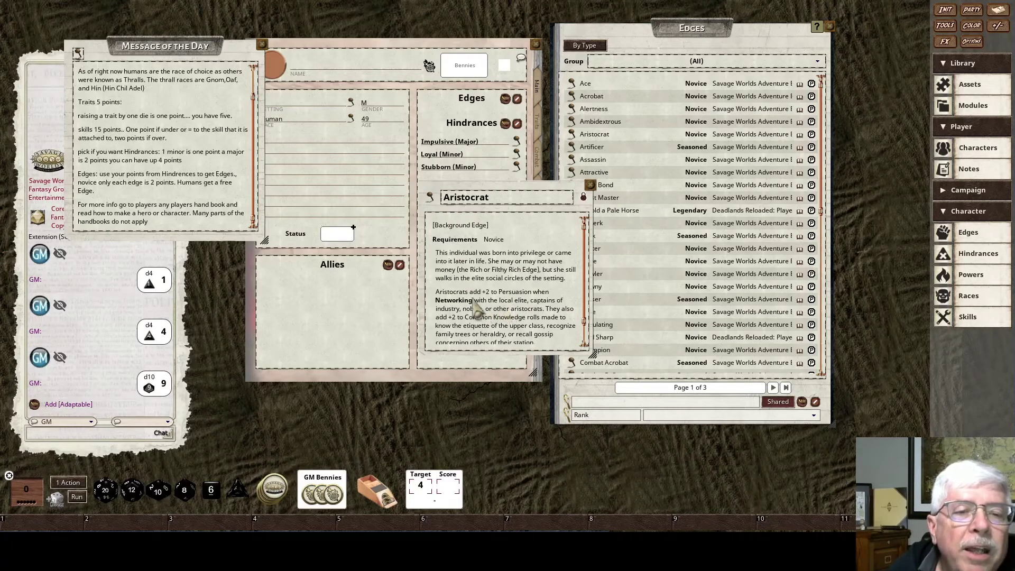
scroll(492, 309, down, 1)
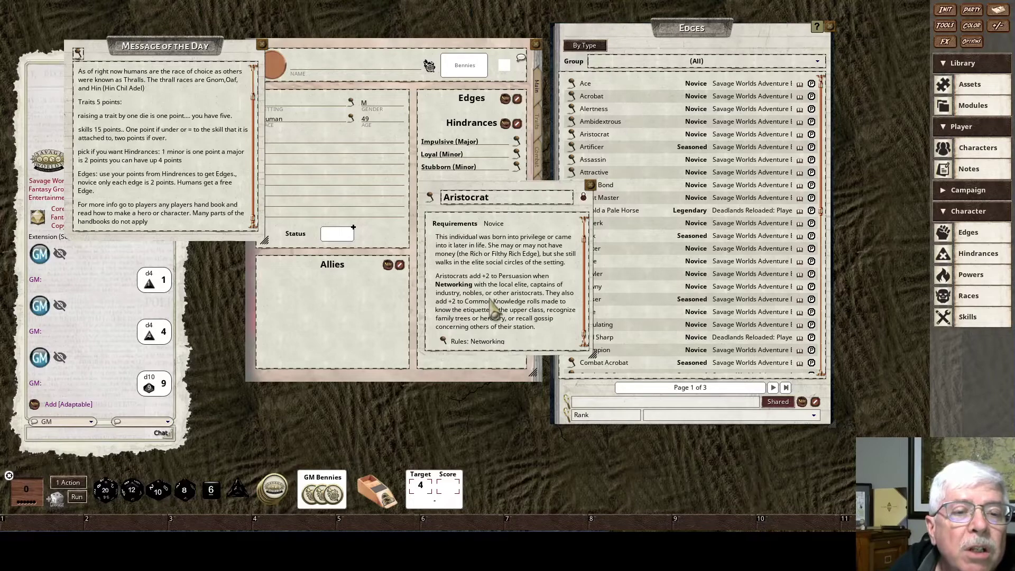
scroll(489, 298, down, 1)
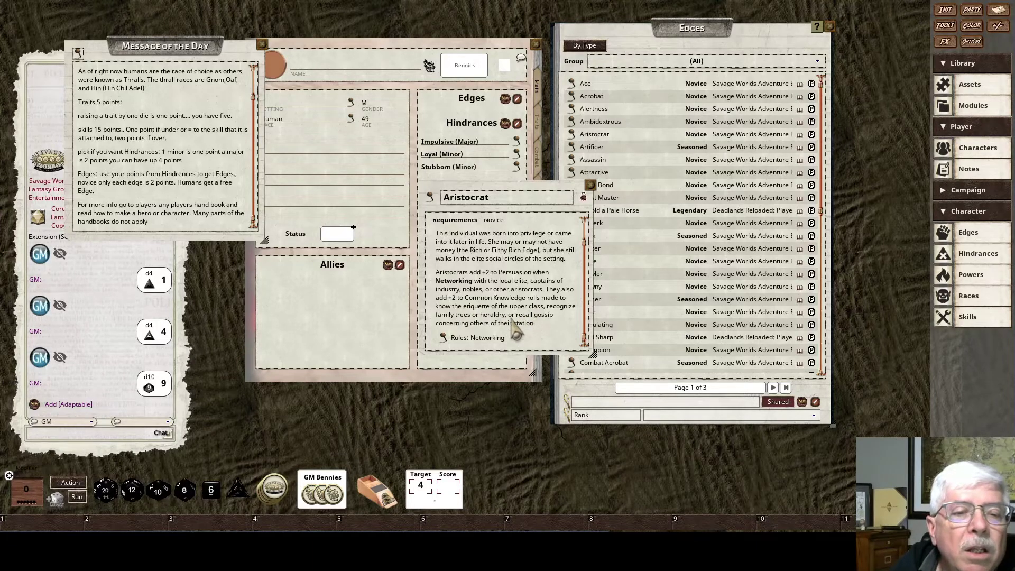
scroll(506, 299, up, 1)
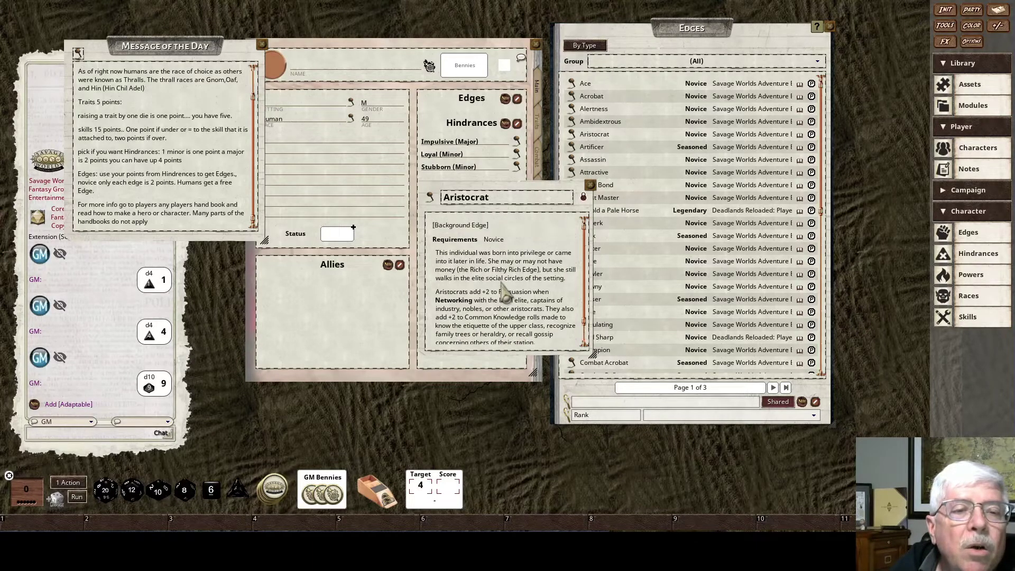
click(590, 186)
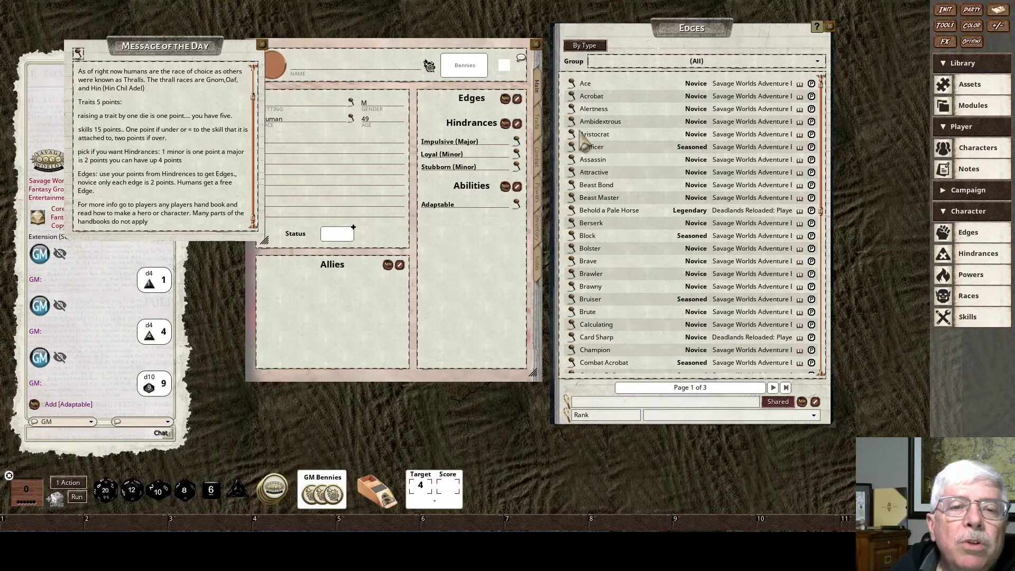
drag(556, 147, 447, 265)
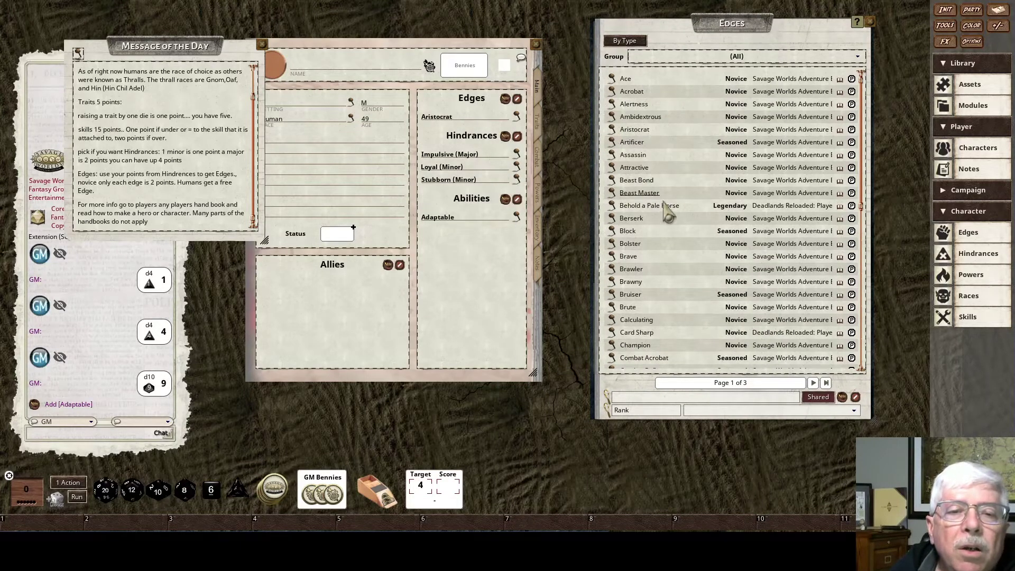
Look through the shared edges and filter the list to the Novice rank.
scroll(667, 214, down, 3)
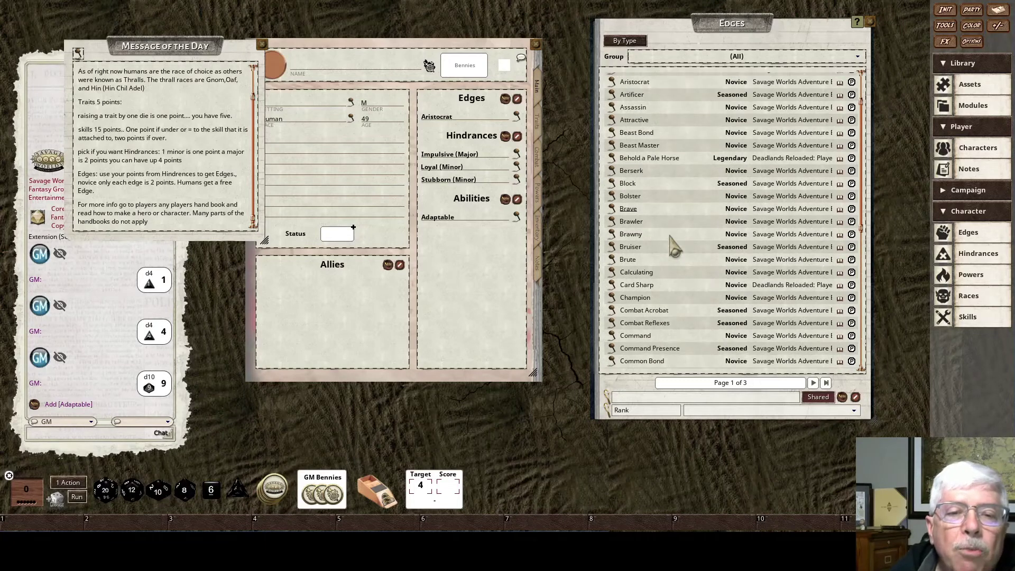
scroll(674, 246, down, 1)
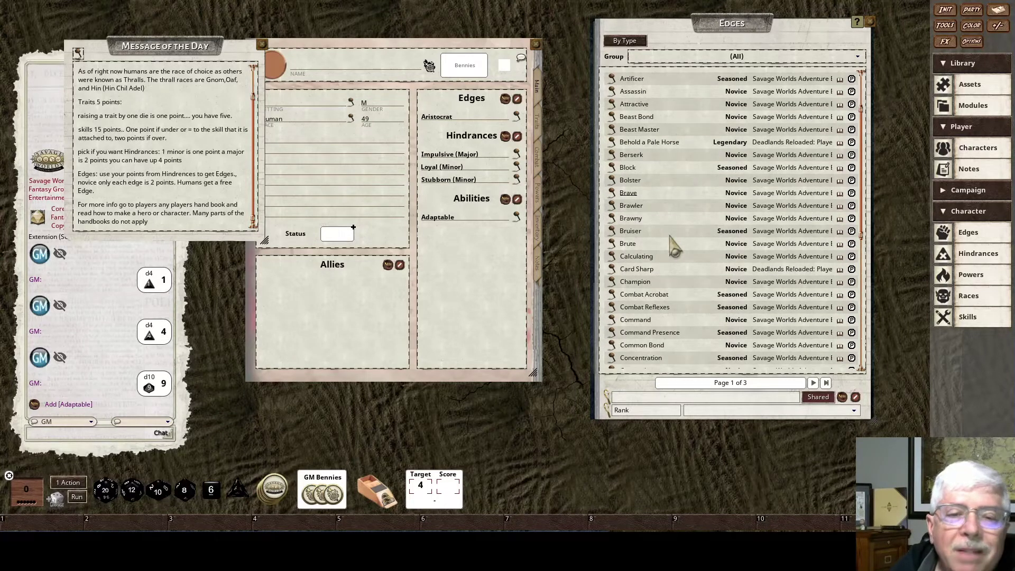
scroll(675, 249, down, 5)
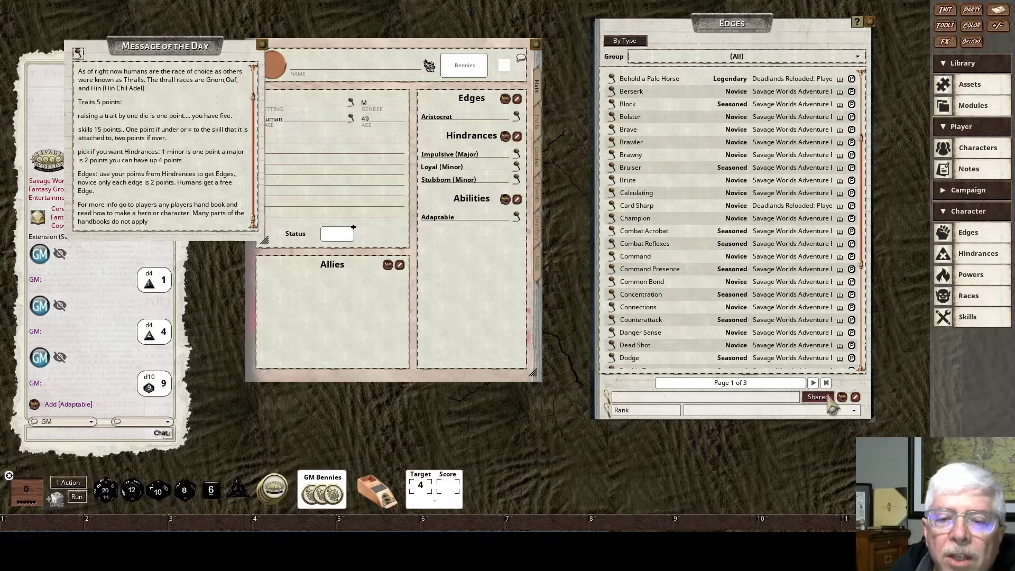
click(854, 411)
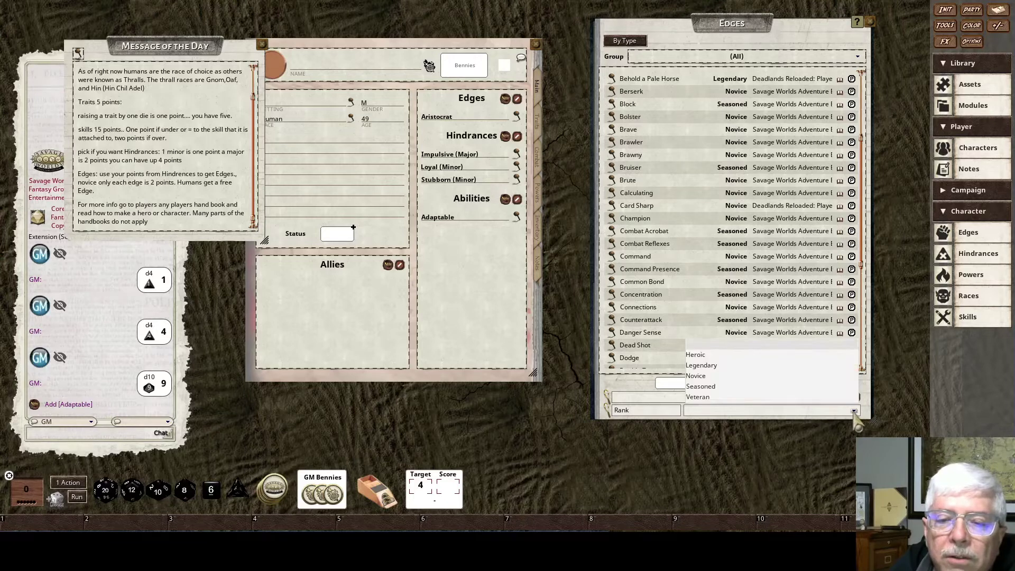
click(696, 376)
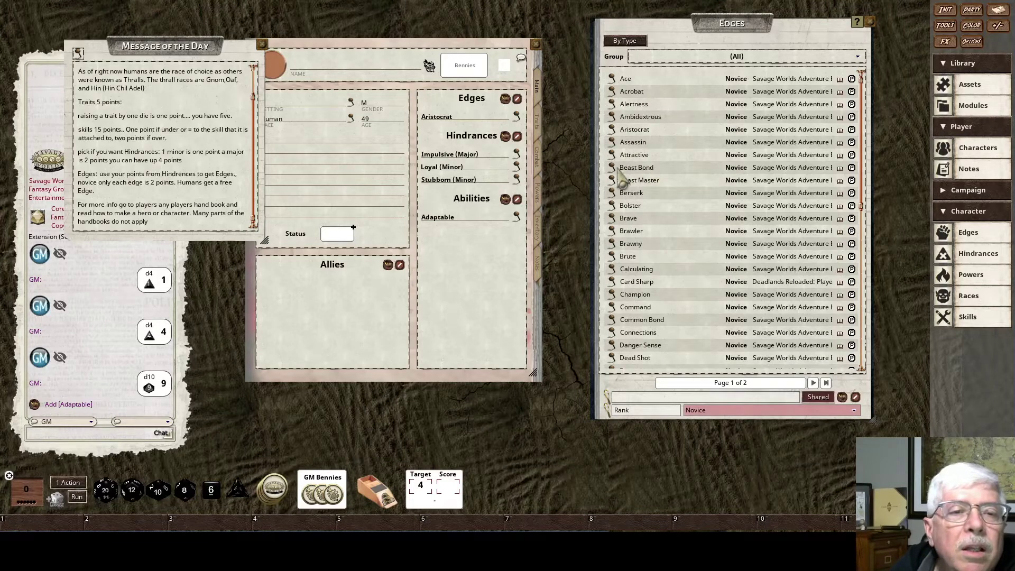
Find the Connections edge in the Novice list and read its full description.
drag(622, 180, 617, 257)
scroll(666, 209, down, 2)
scroll(669, 245, down, 1)
scroll(675, 272, down, 1)
click(616, 255)
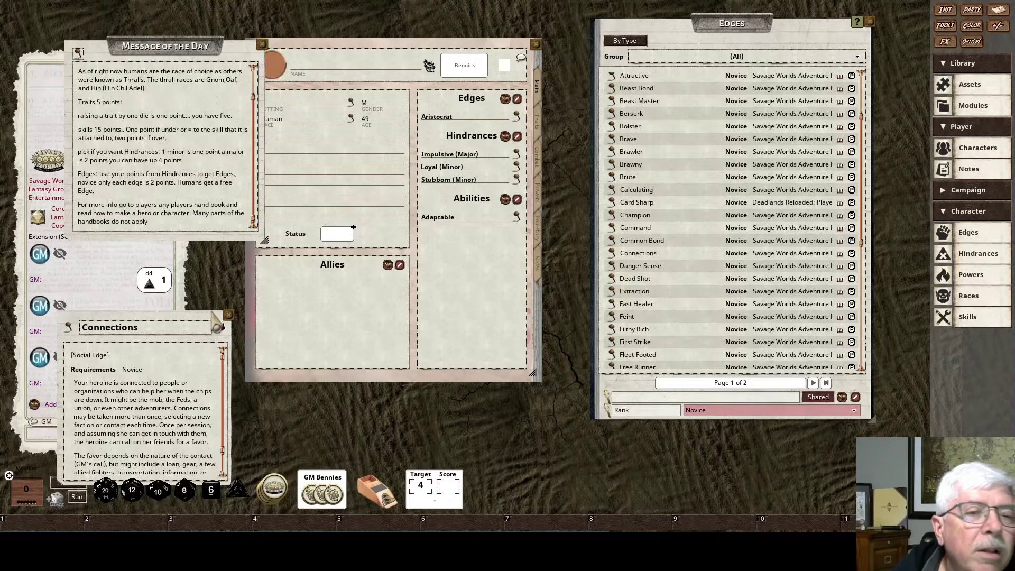
drag(214, 321, 321, 64)
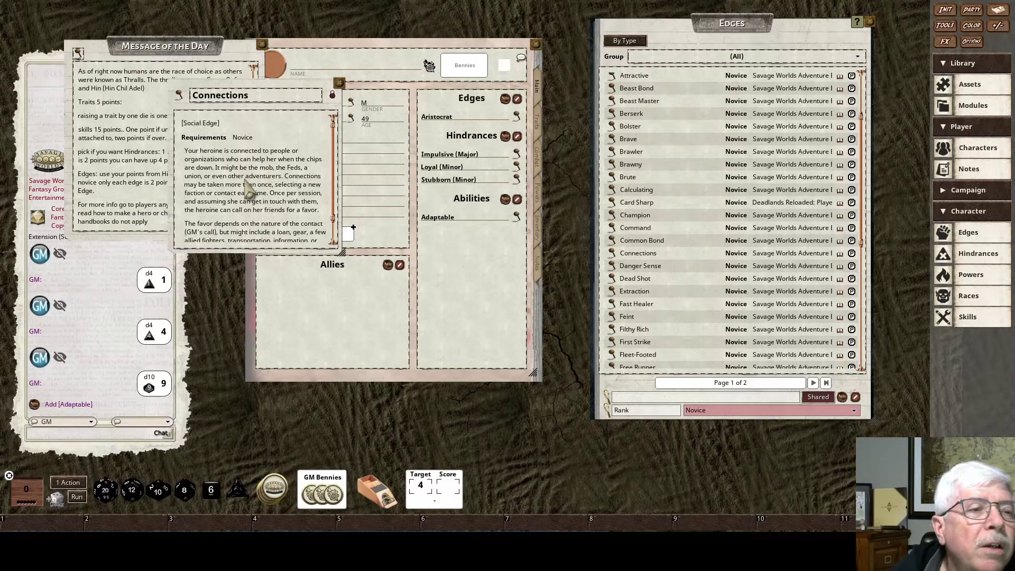
scroll(258, 191, down, 2)
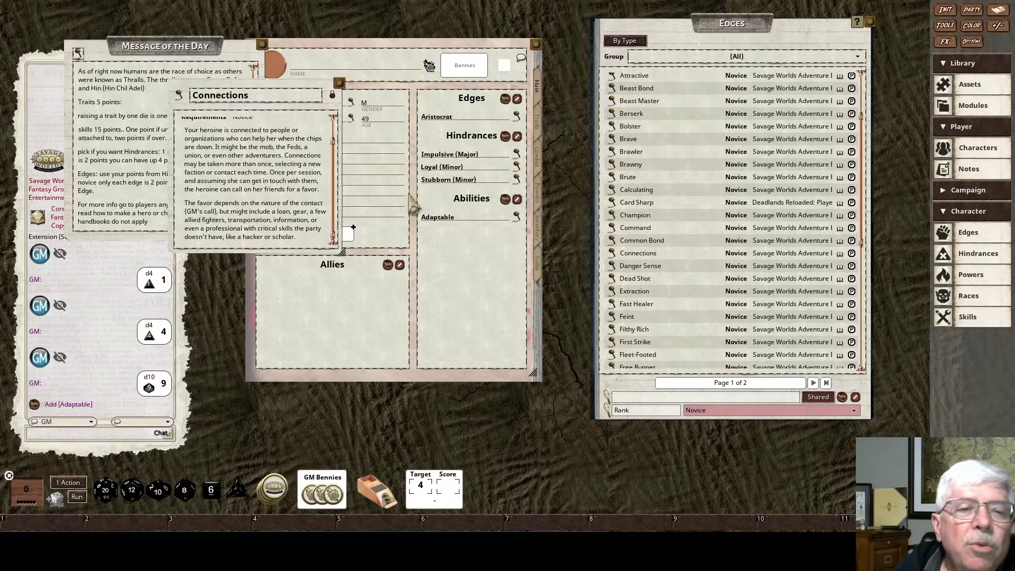
click(340, 83)
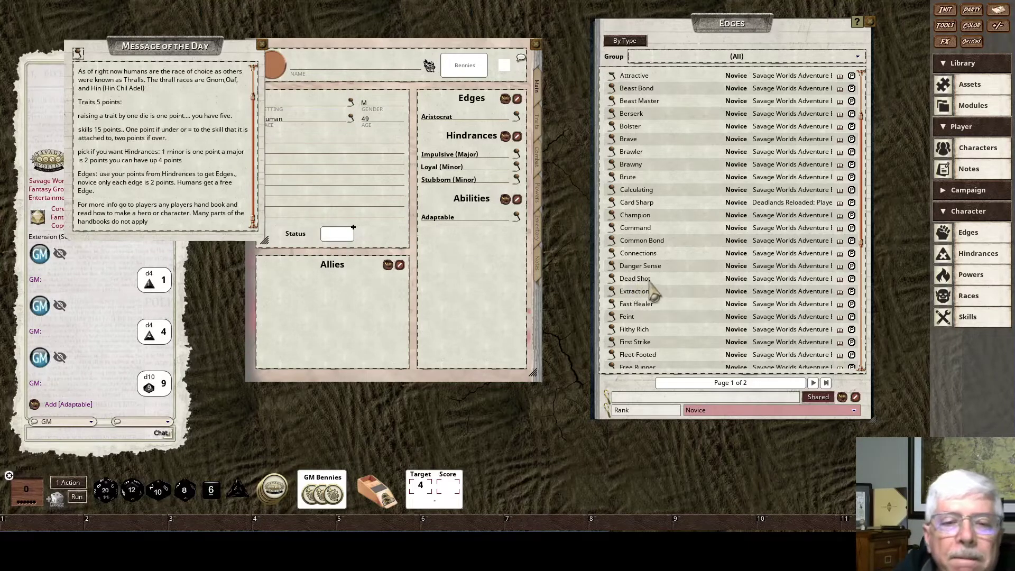
Read the Free Runner edge's requirements and description, and close it again.
scroll(640, 288, down, 2)
scroll(668, 300, down, 1)
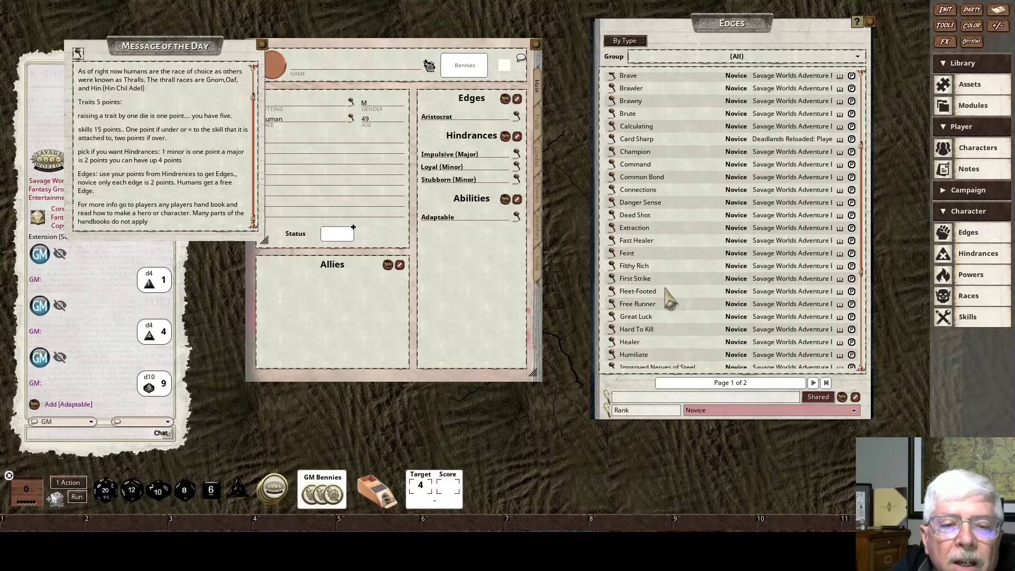
scroll(670, 300, down, 1)
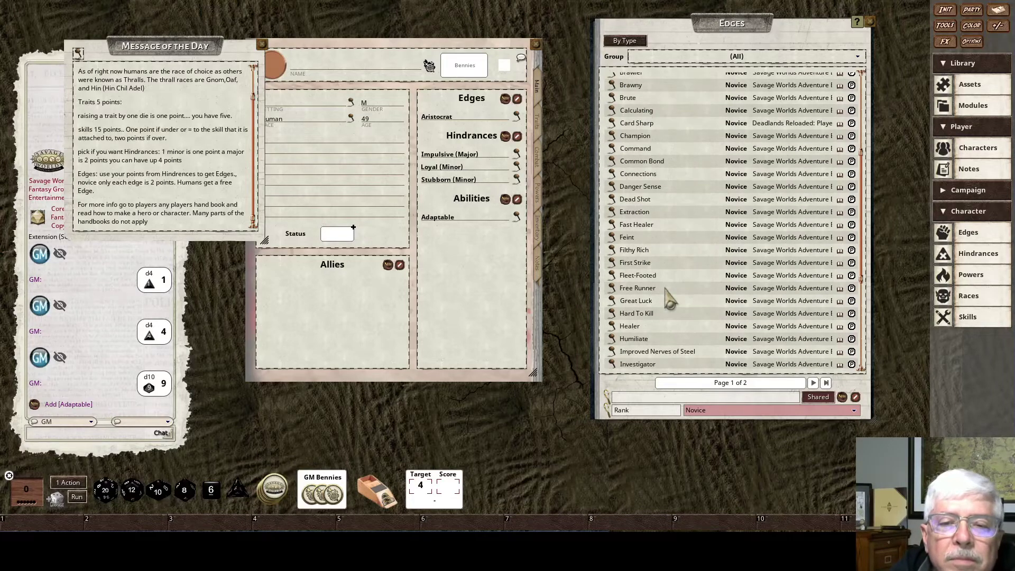
click(612, 288)
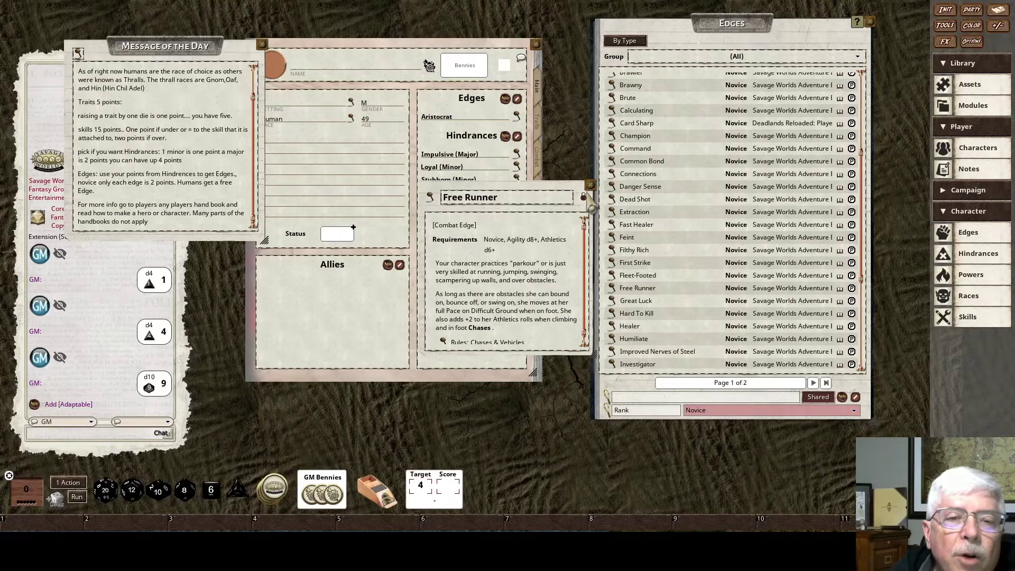
click(591, 185)
Read the full Investigator description and add that edge to the character.
scroll(660, 304, down, 1)
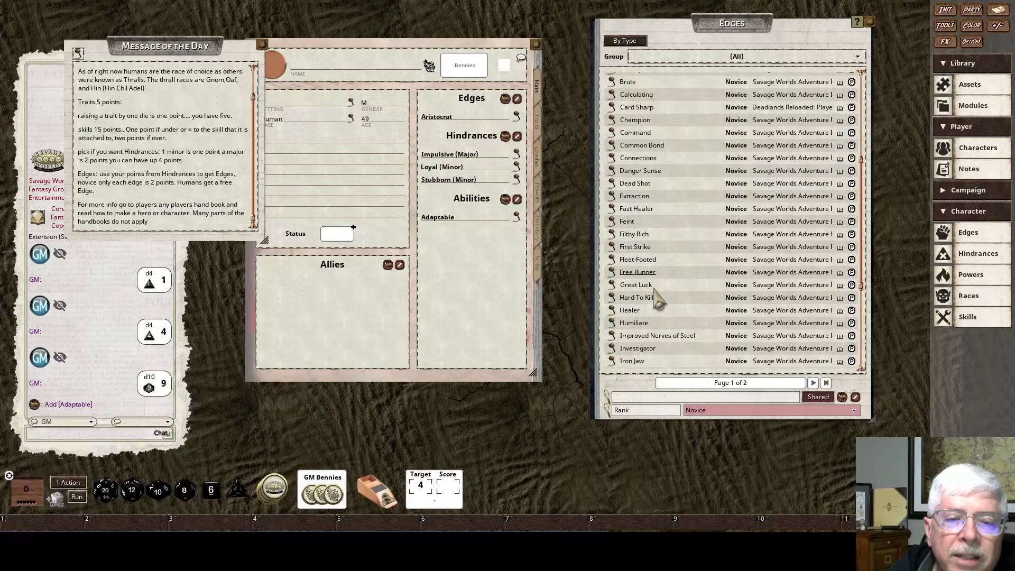
scroll(660, 303, down, 1)
scroll(660, 303, down, 2)
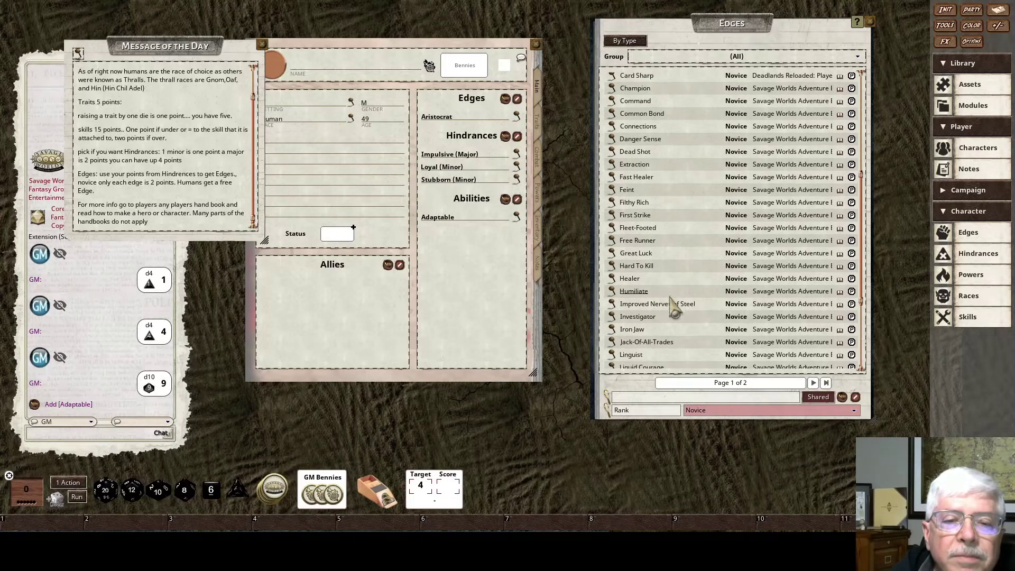
scroll(670, 307, down, 1)
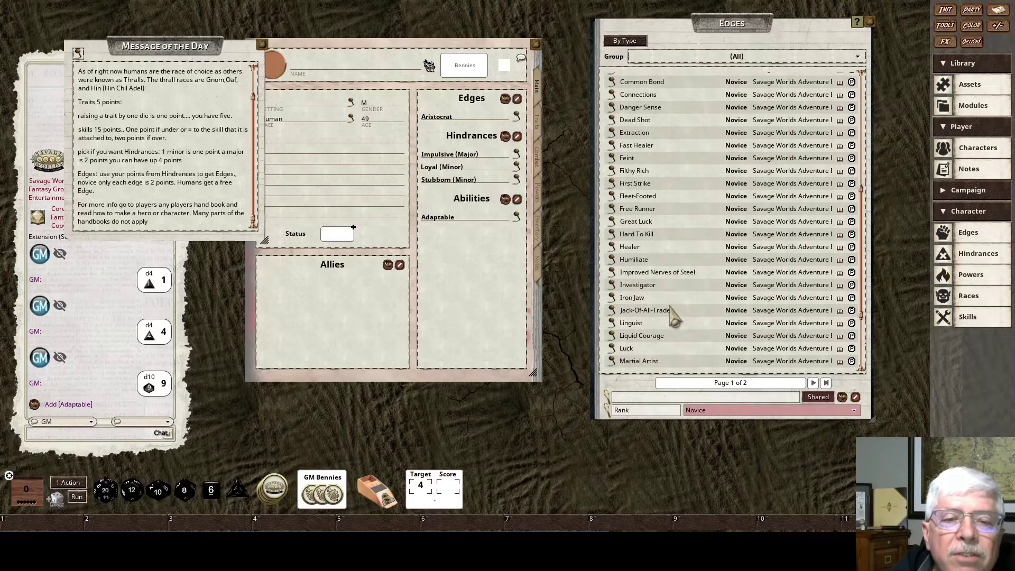
click(638, 287)
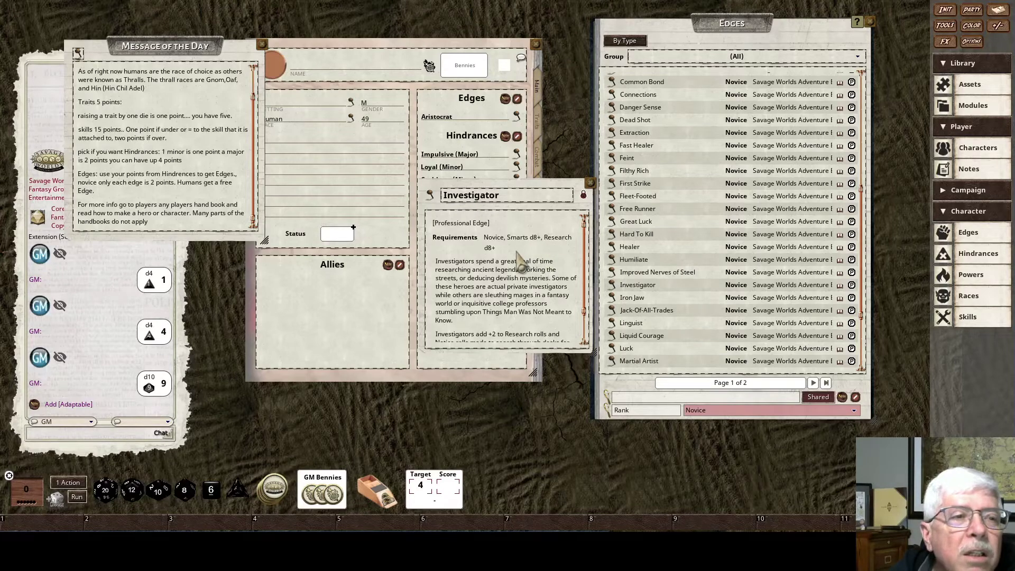
drag(561, 177, 531, 202)
scroll(493, 277, down, 2)
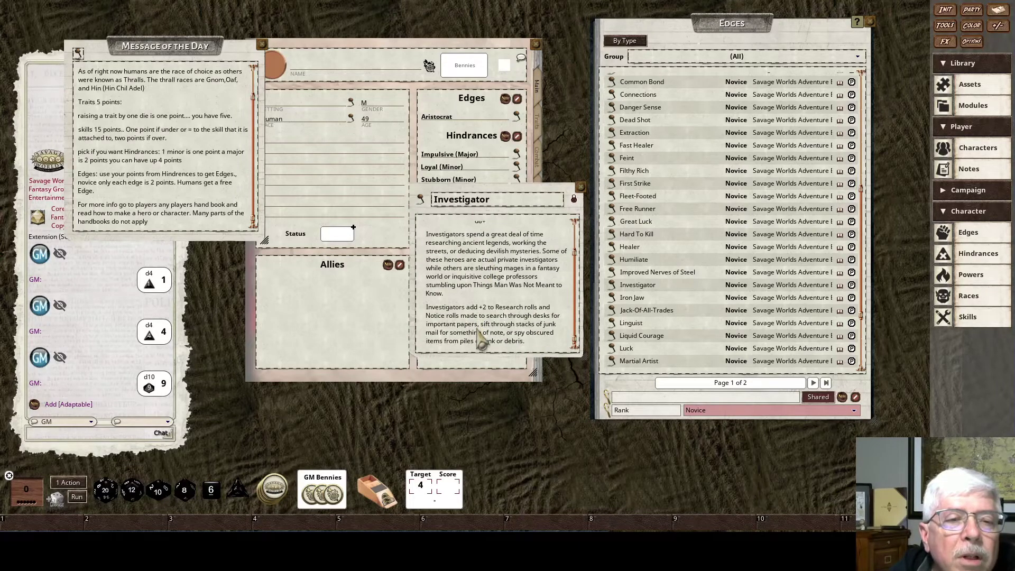
click(580, 187)
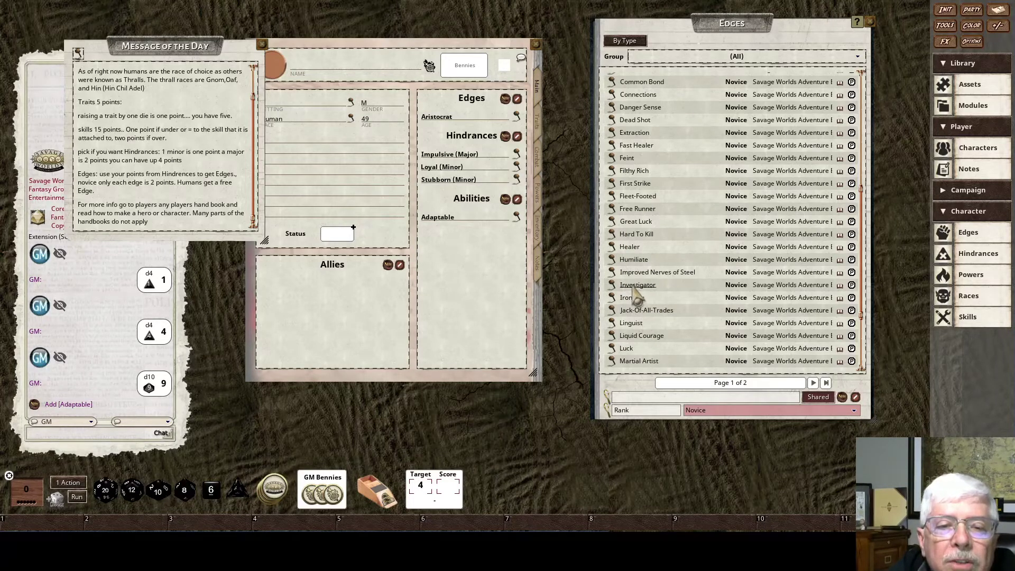
drag(636, 296, 434, 143)
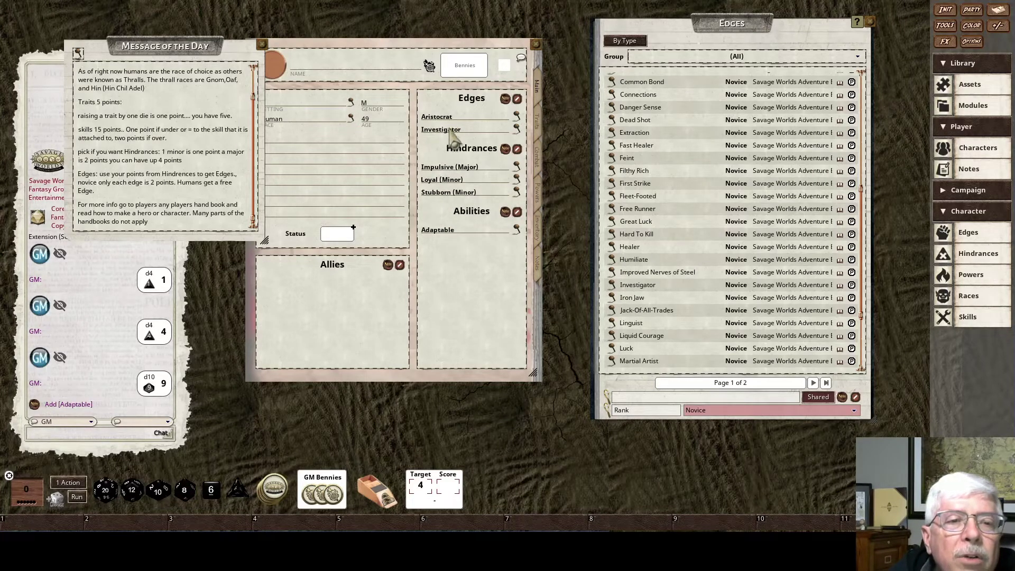
Reread the Connections description and add that edge to the character.
scroll(638, 225, up, 3)
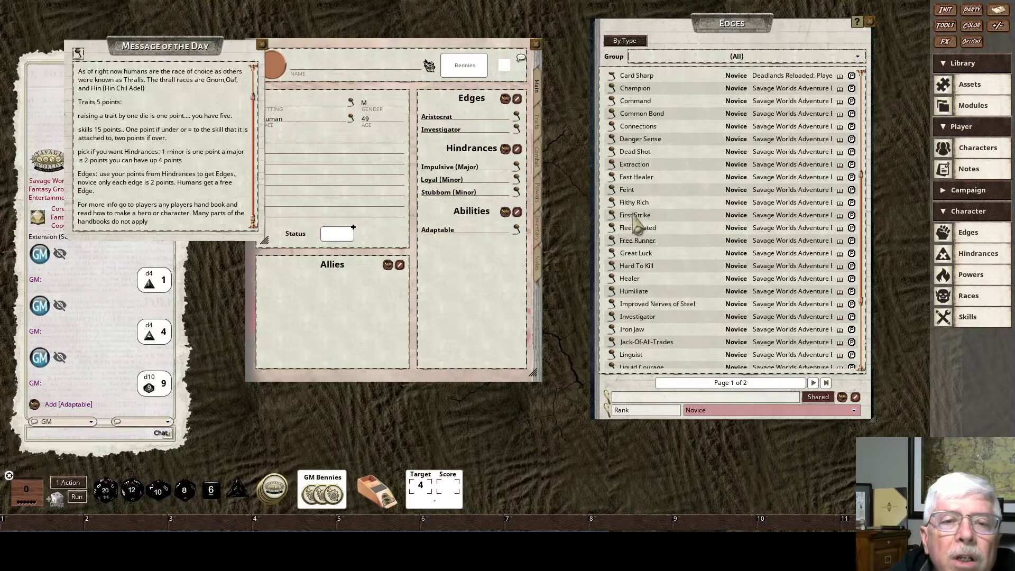
scroll(638, 225, up, 1)
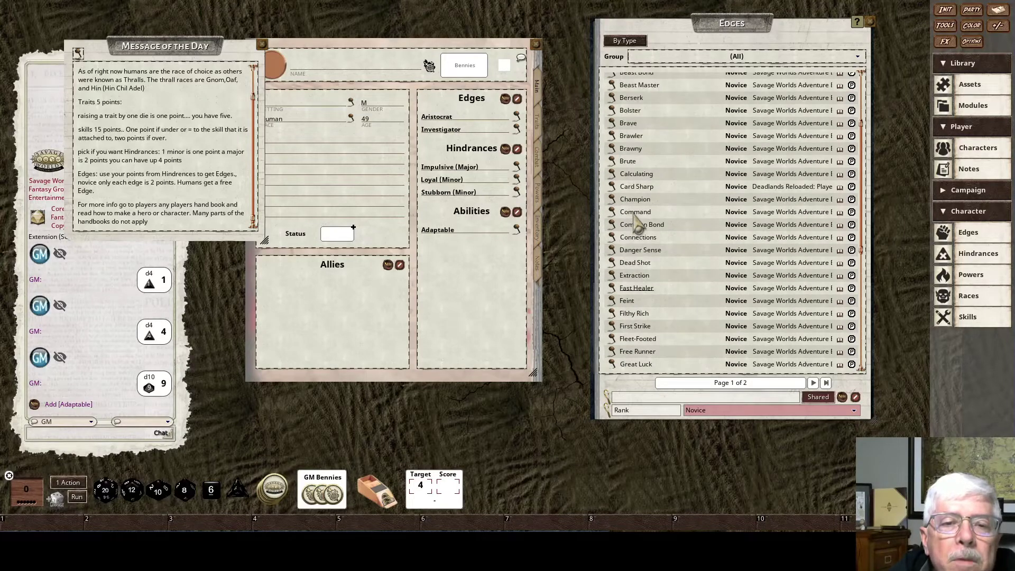
scroll(661, 225, up, 1)
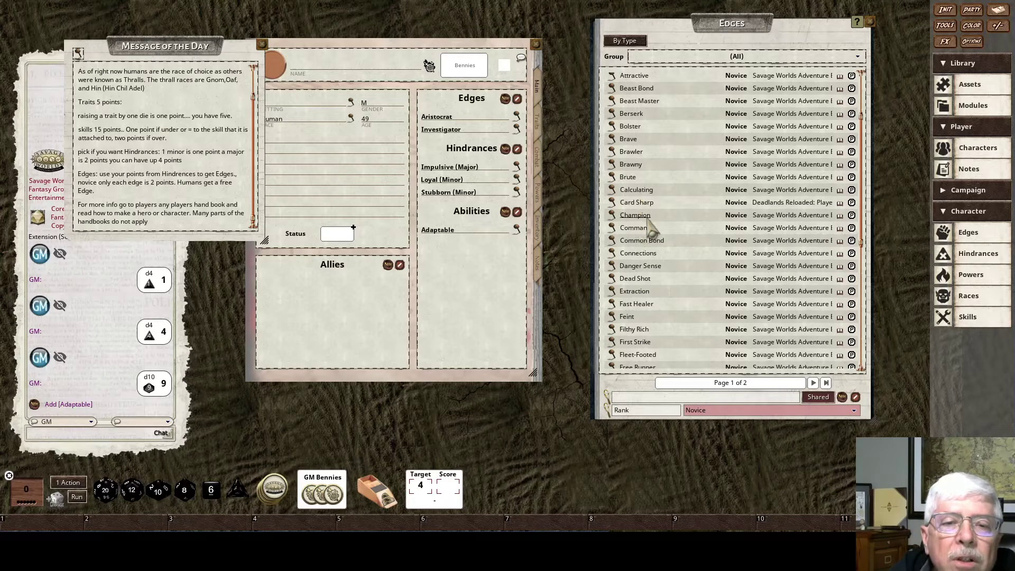
click(632, 253)
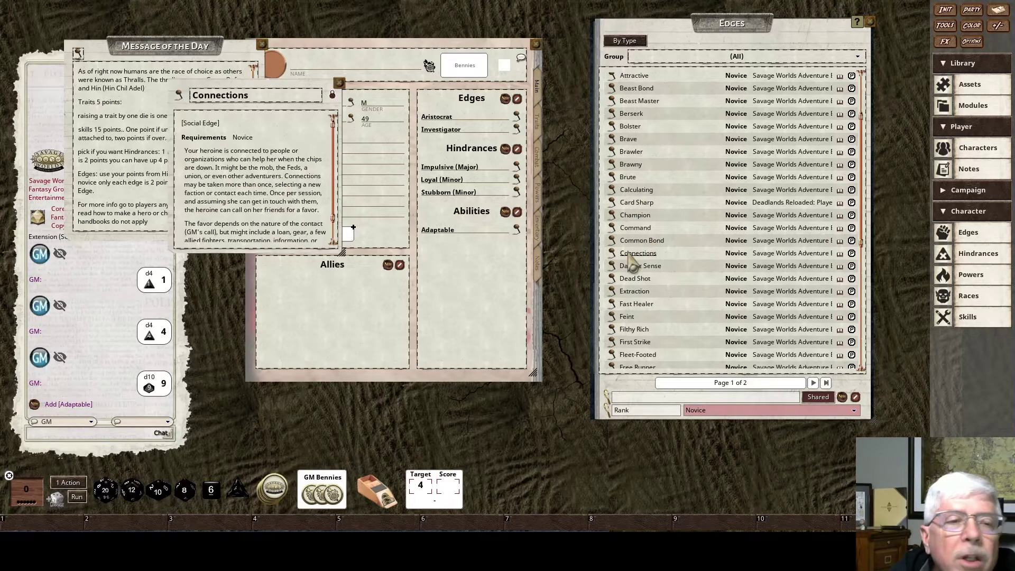
scroll(283, 196, down, 2)
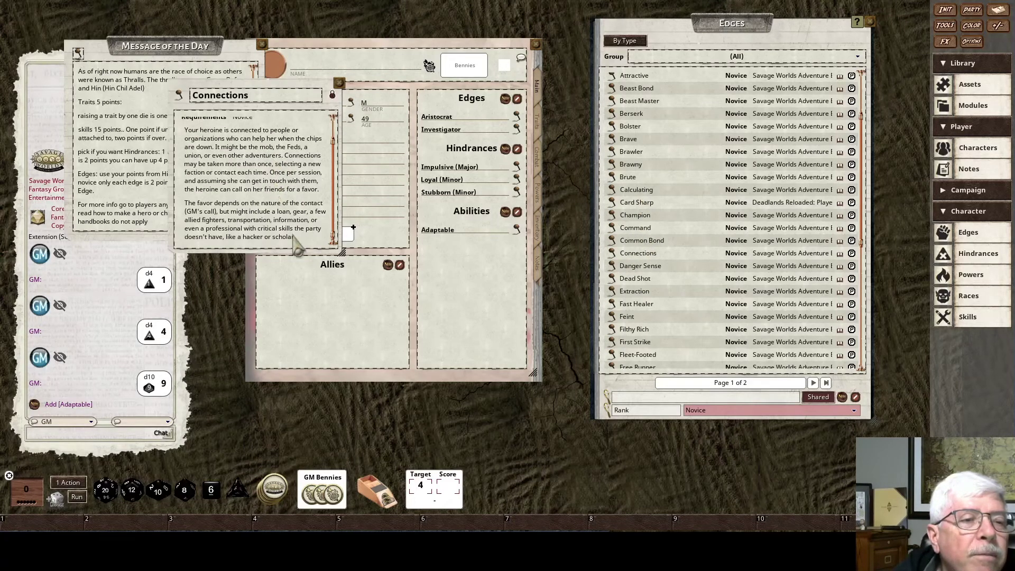
click(339, 83)
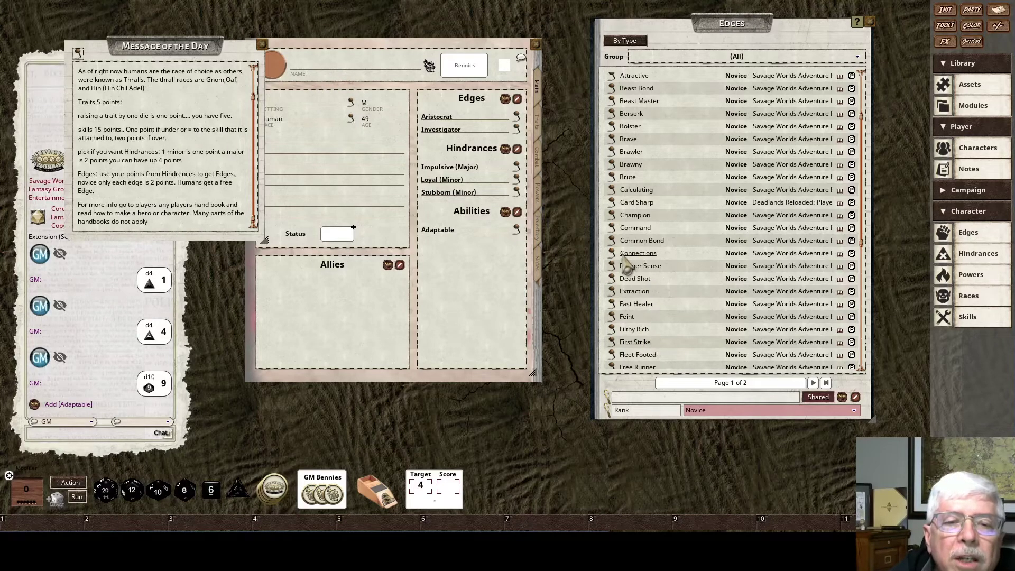
drag(626, 259, 448, 165)
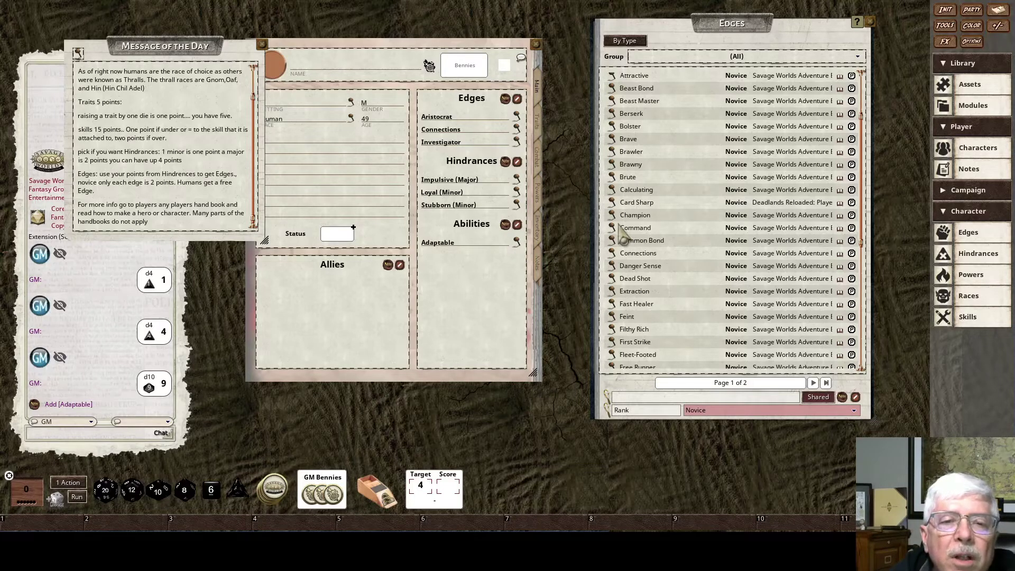
Add the Connections edge a second time and delete that duplicate entry.
drag(623, 236, 476, 241)
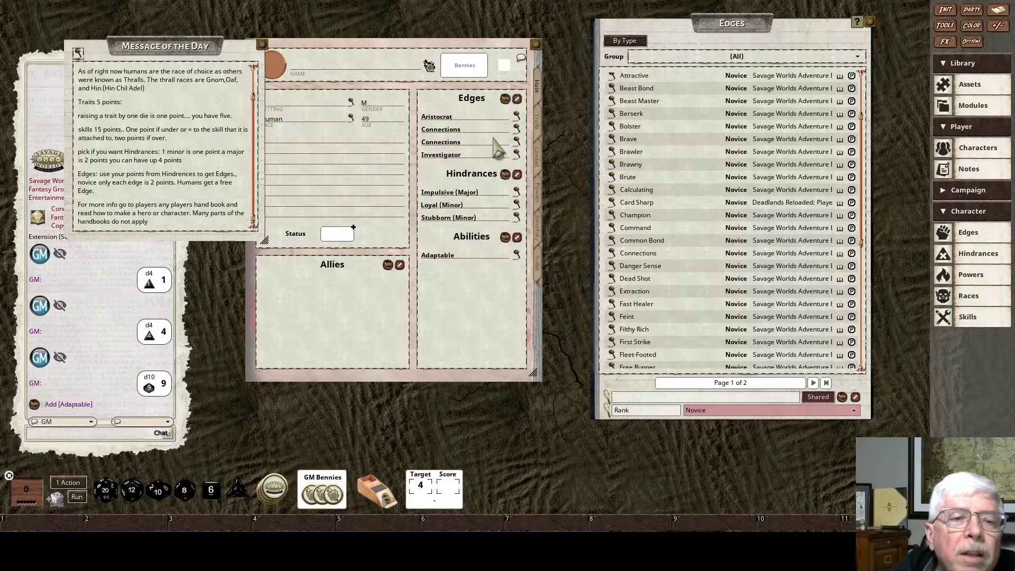
click(519, 148)
right_click(519, 143)
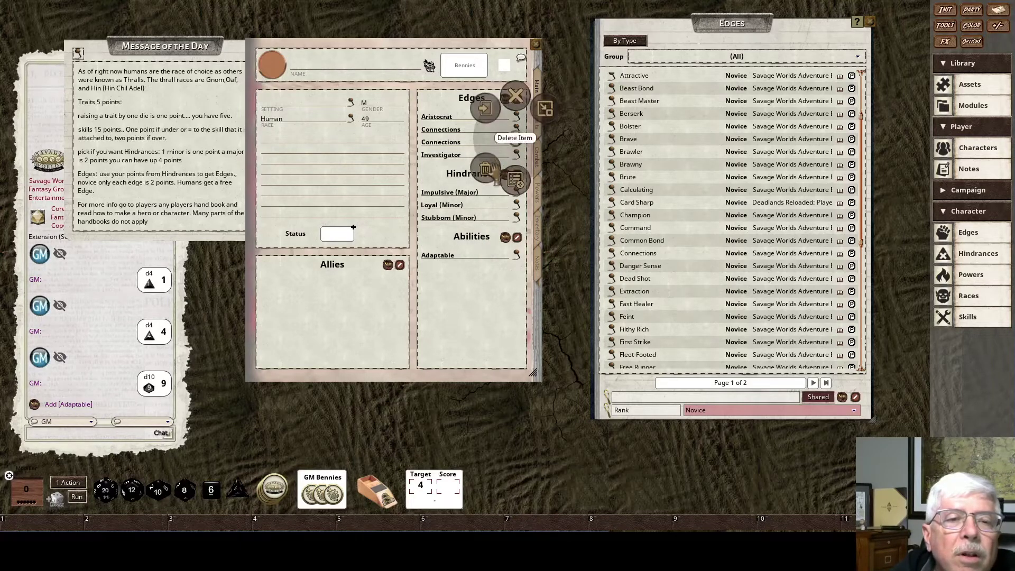
click(492, 165)
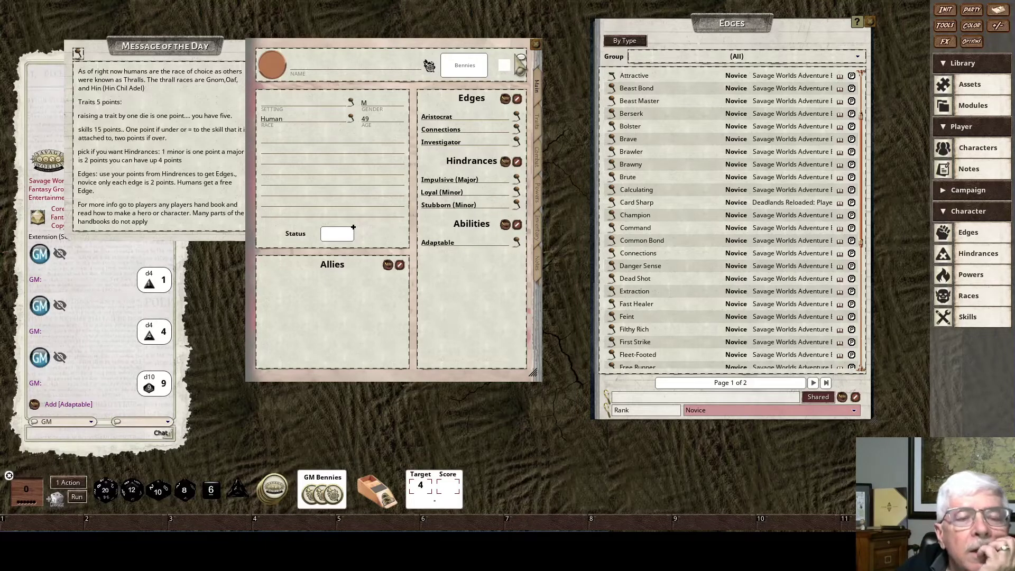
Delete the Adaptable ability from the character and confirm the deletion.
right_click(516, 245)
click(481, 270)
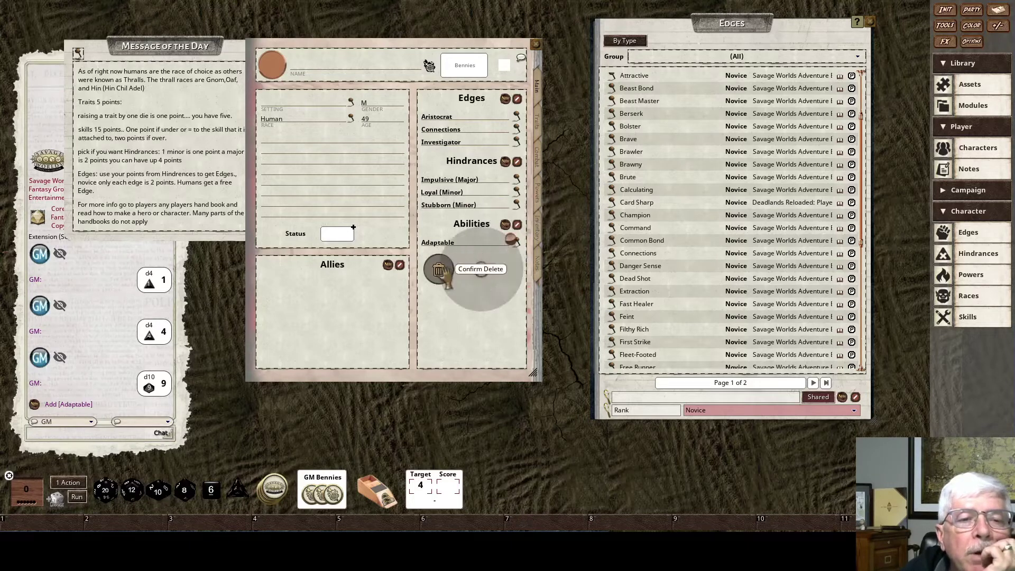
click(440, 270)
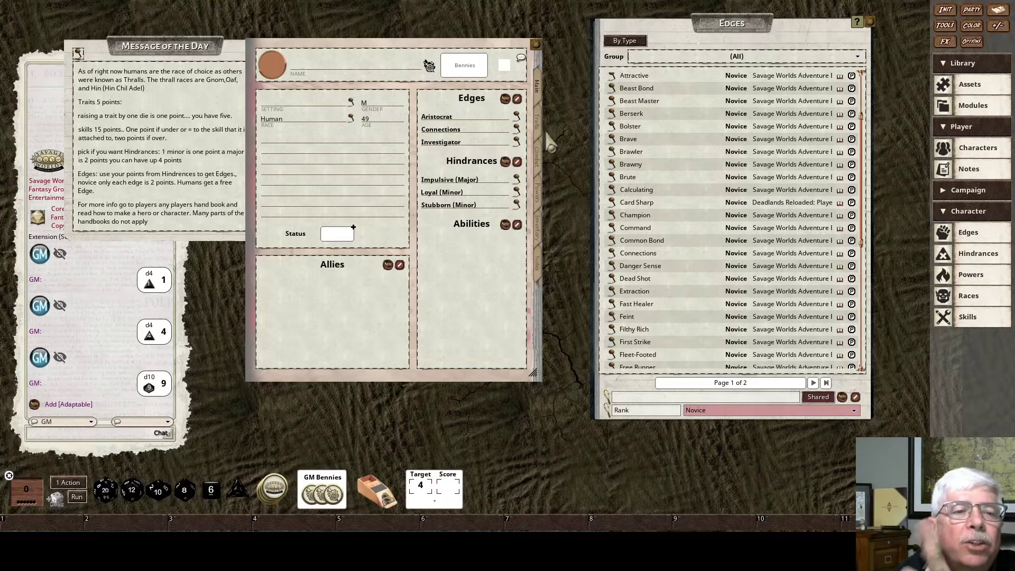
Show the character's attributes and skills, and look through the remaining Novice edges on both pages of the list.
click(541, 167)
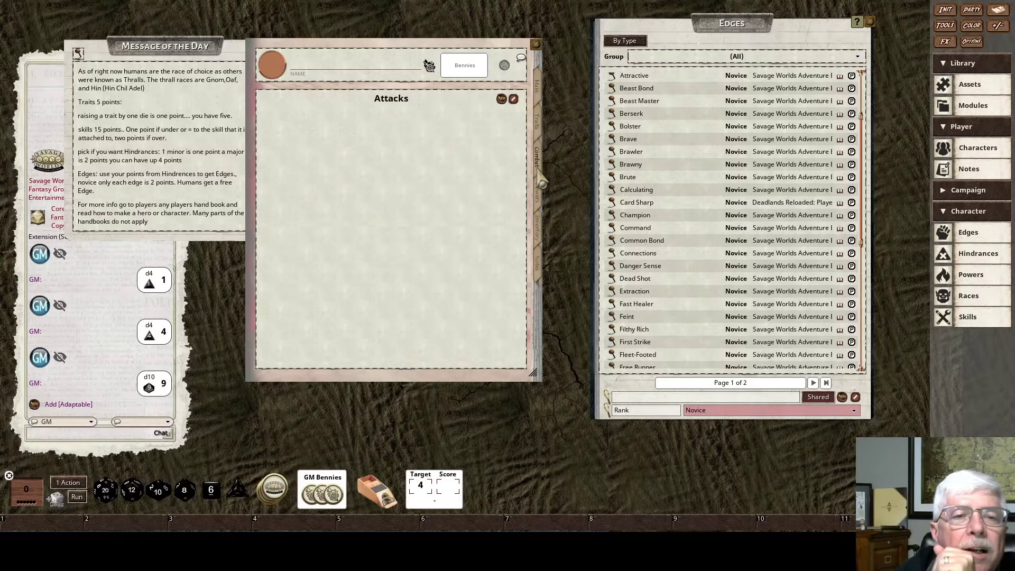
click(540, 130)
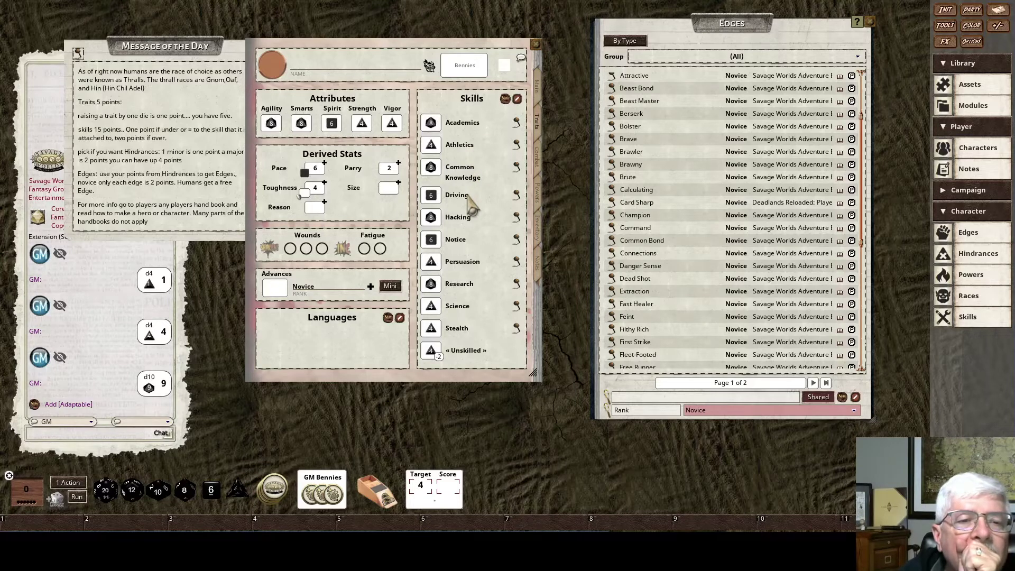
scroll(666, 233, down, 5)
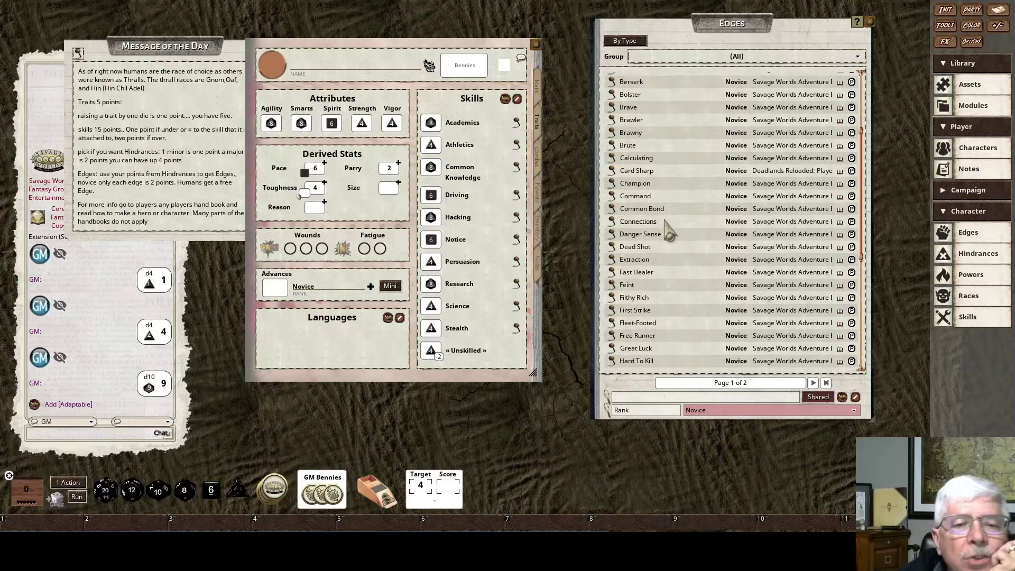
scroll(667, 238, down, 1)
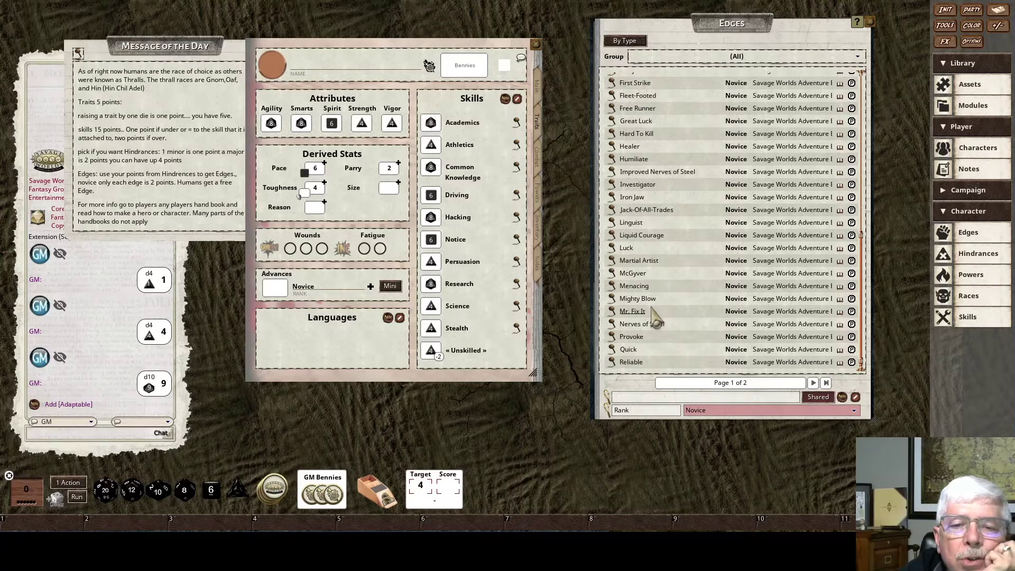
click(814, 383)
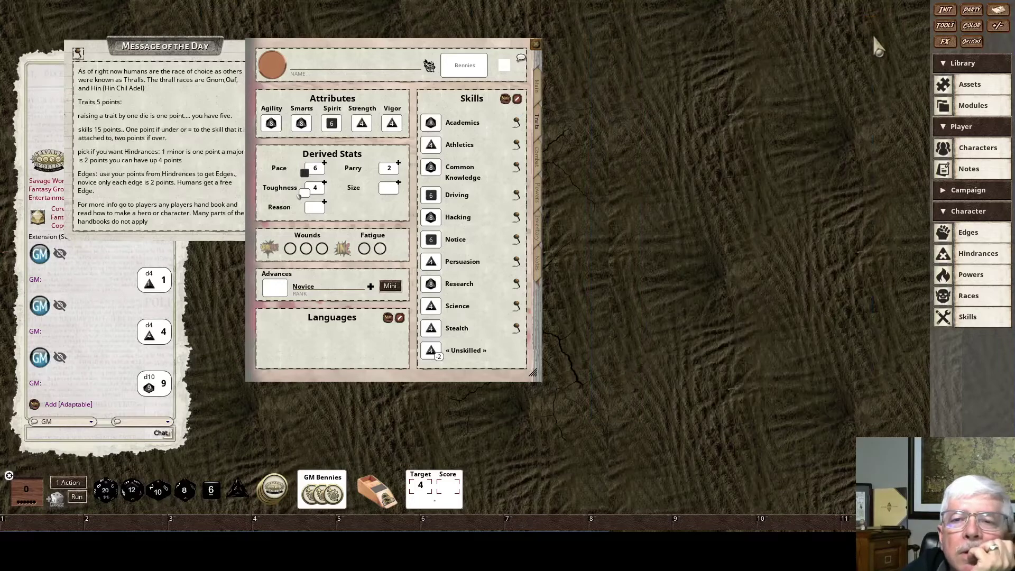
Close the edges list, open the campaign's skills list, and look through the available skills.
click(870, 21)
click(968, 317)
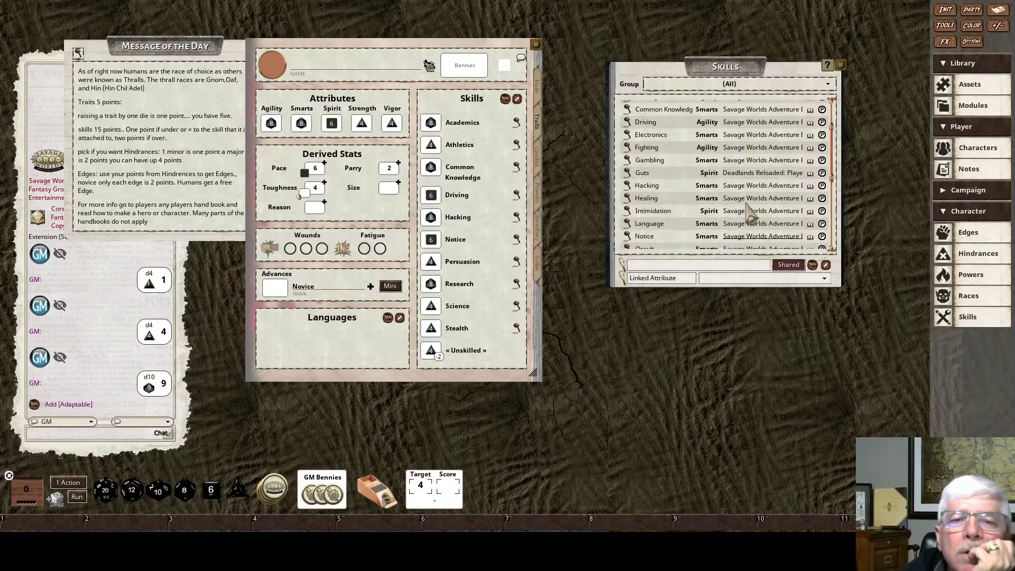
scroll(669, 177, down, 3)
scroll(666, 174, down, 4)
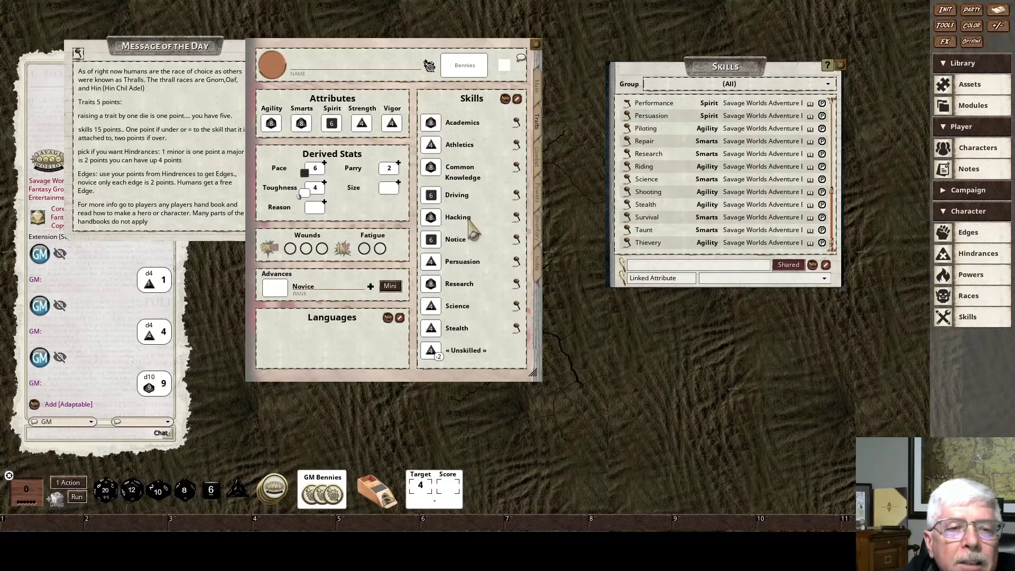
Set the character's Hacking skill to d6 and add the Shooting skill from the campaign's skills list.
right_click(430, 216)
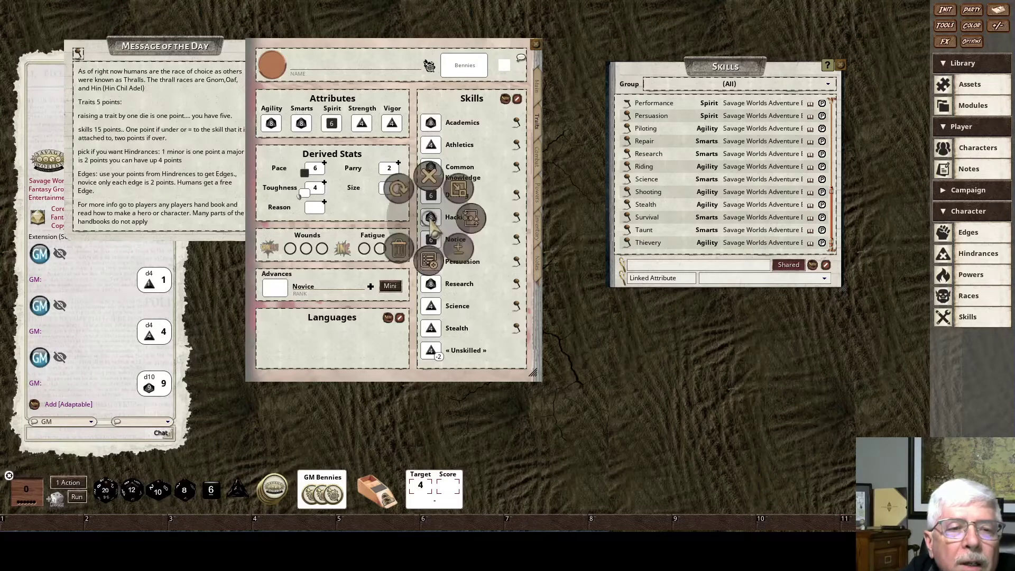
click(471, 217)
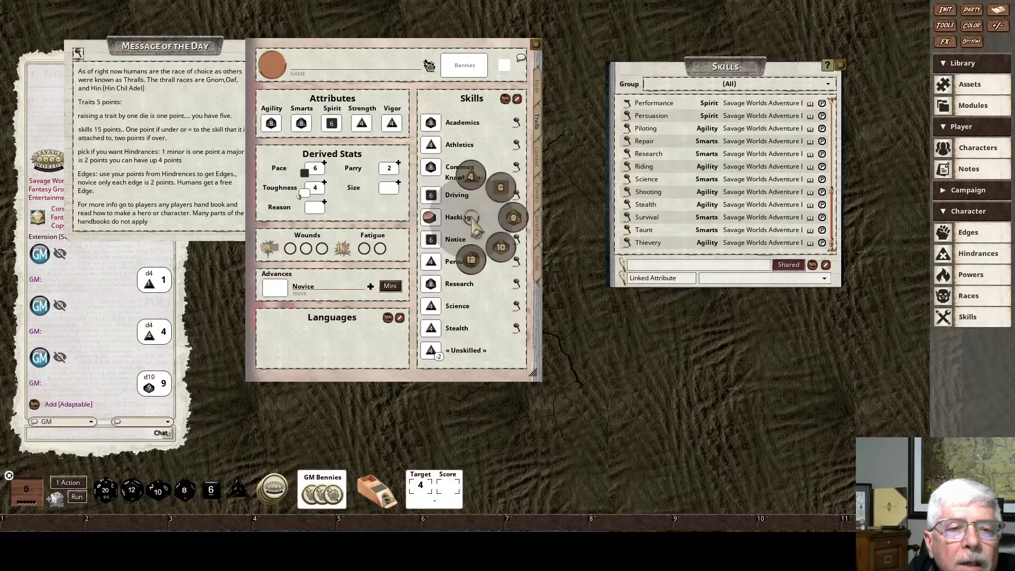
click(502, 189)
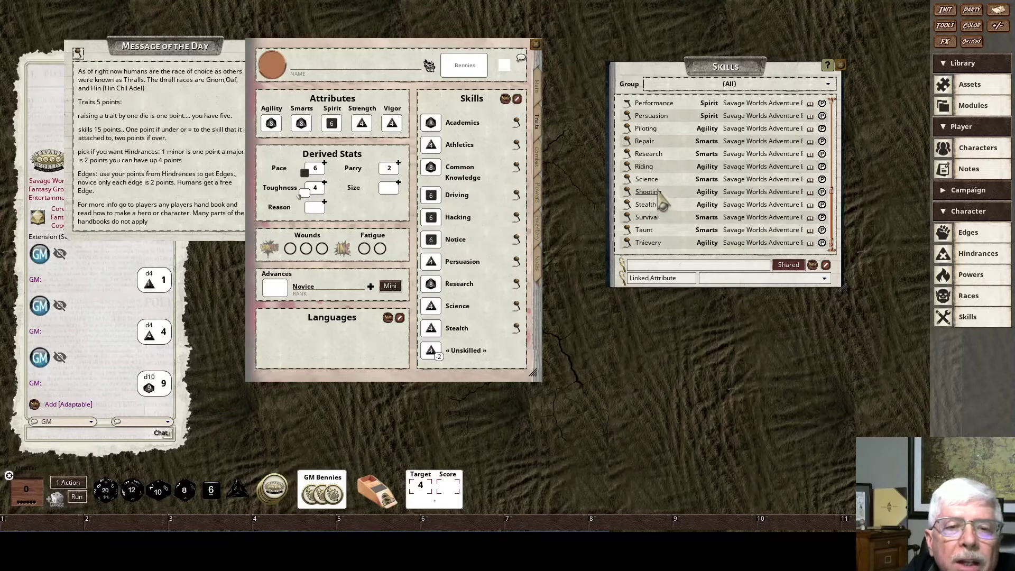
drag(657, 197, 481, 257)
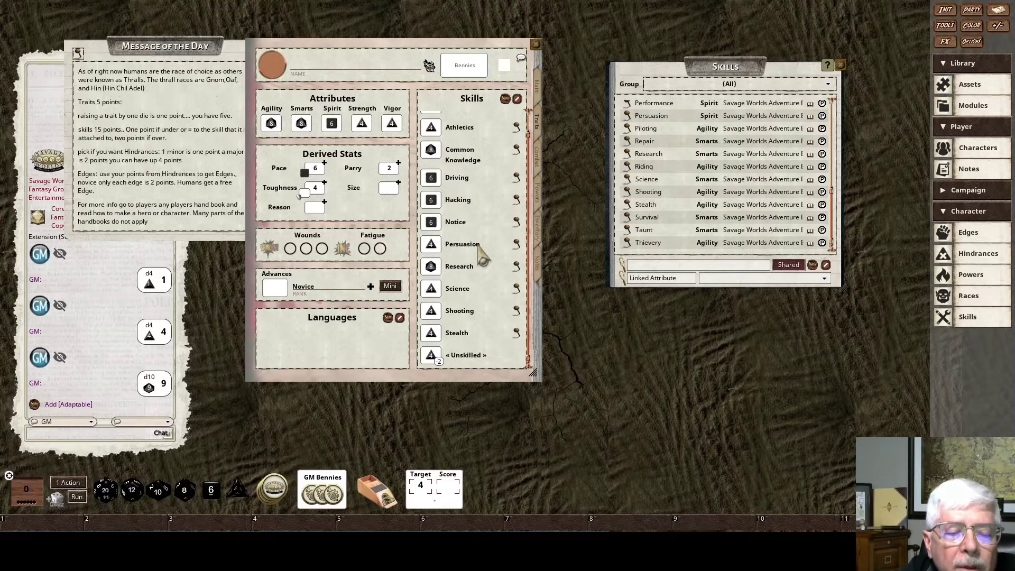
Review the character's skills from Academics through Unskilled and check the die assigned to each against the skill point rules.
scroll(482, 258, up, 1)
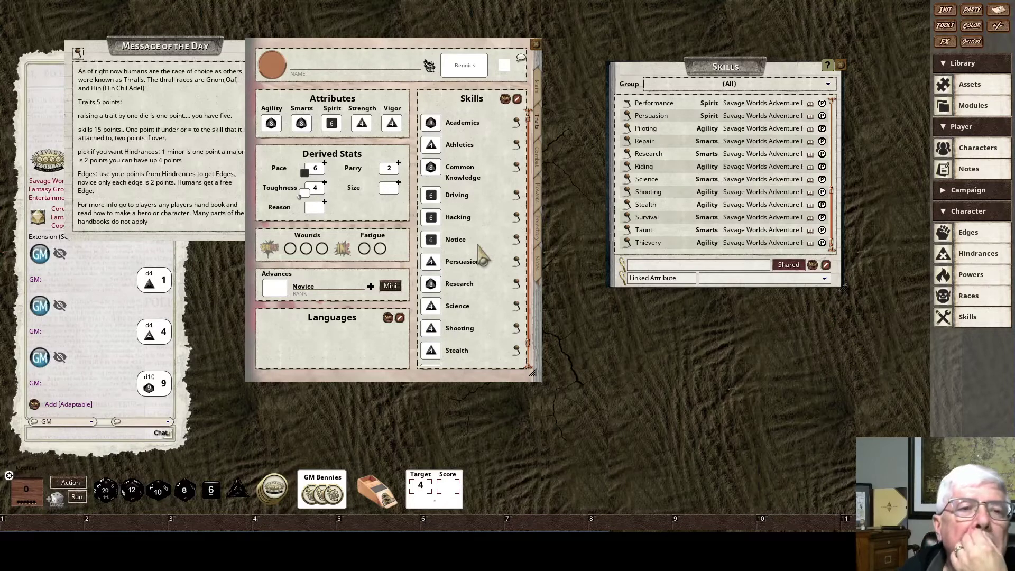
scroll(482, 257, down, 1)
scroll(481, 256, up, 1)
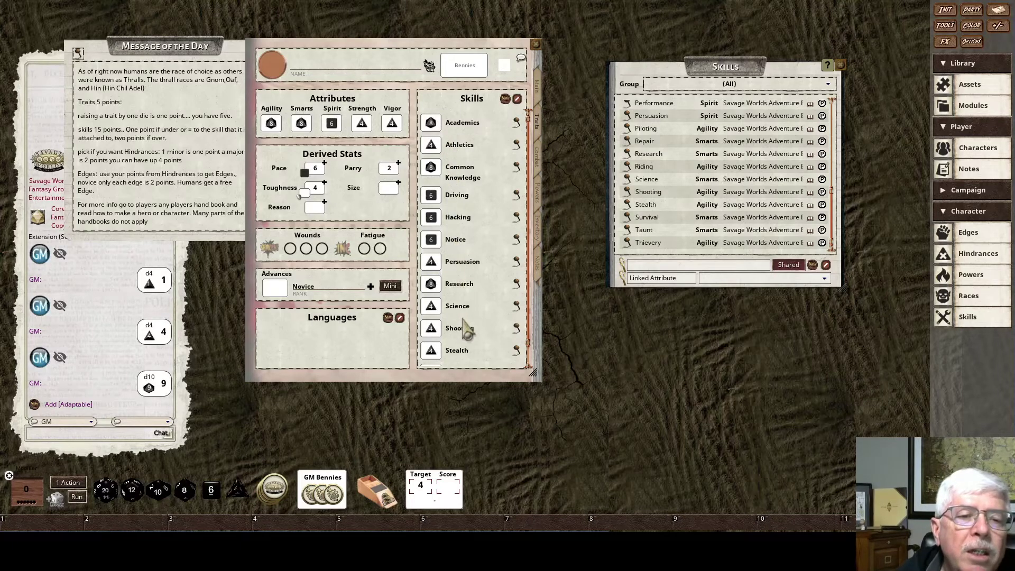
scroll(476, 348, down, 1)
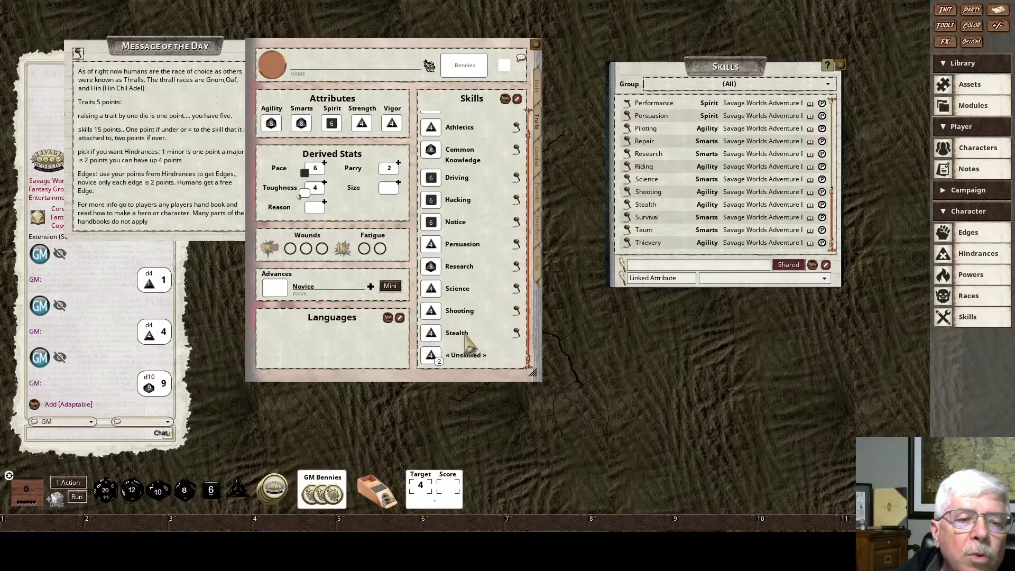
scroll(475, 151, up, 1)
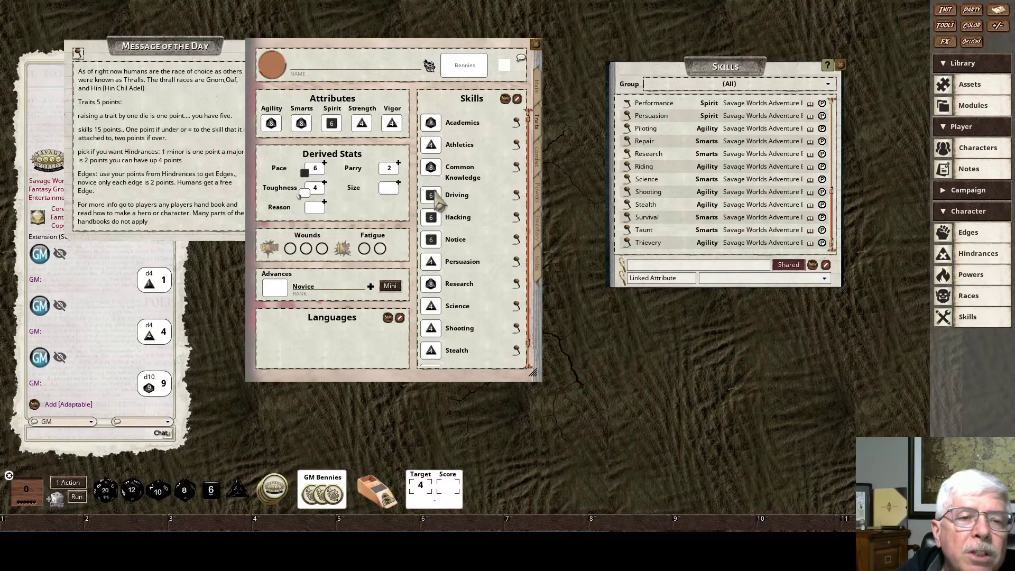
scroll(464, 251, down, 1)
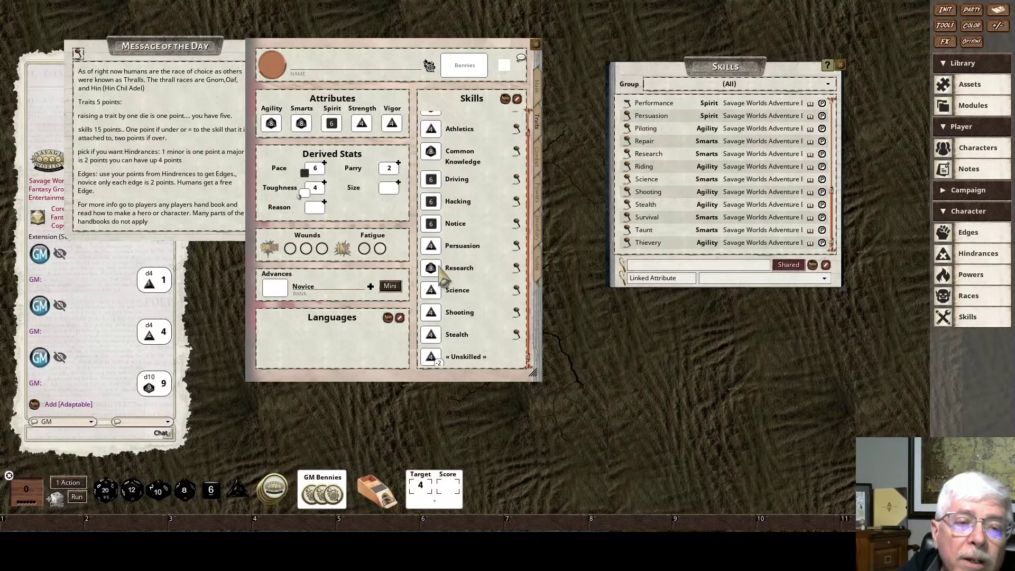
scroll(445, 269, up, 1)
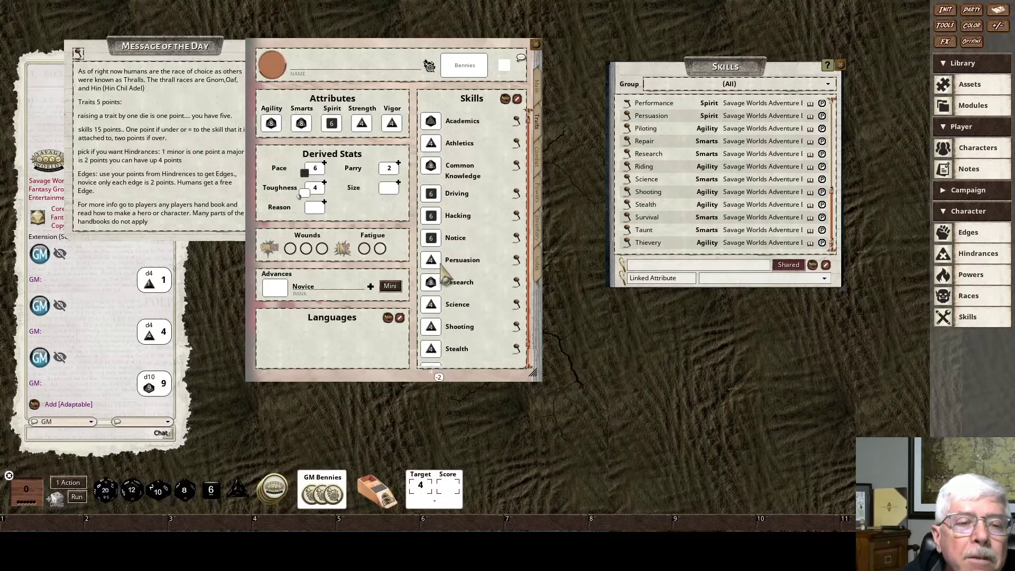
scroll(460, 317, down, 1)
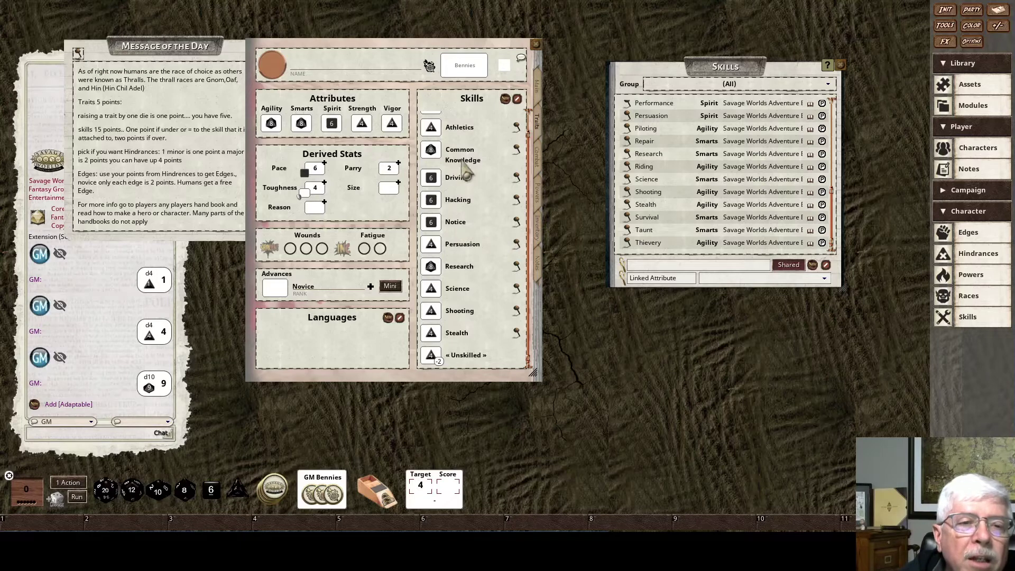
scroll(469, 139, up, 1)
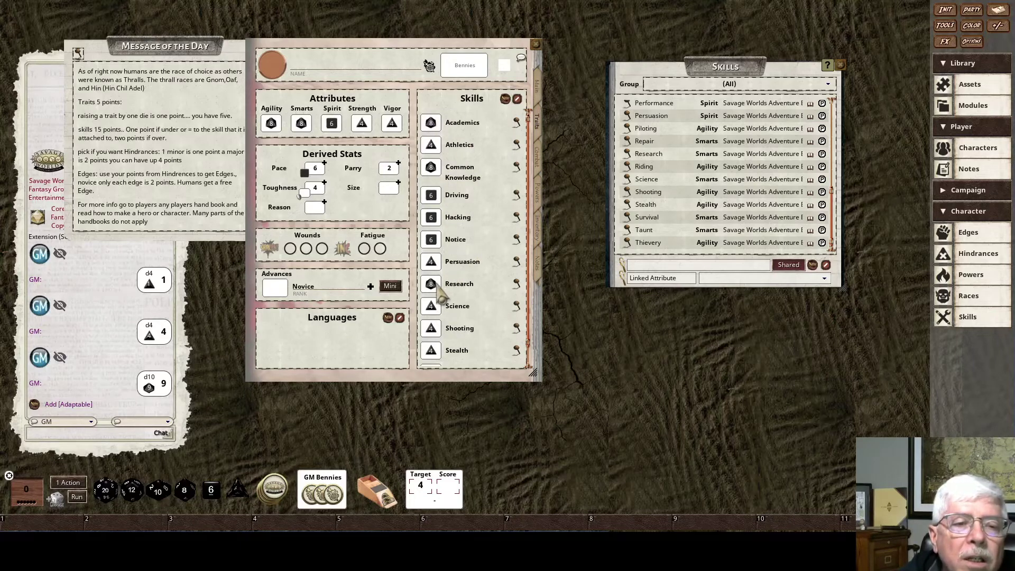
scroll(469, 291, down, 1)
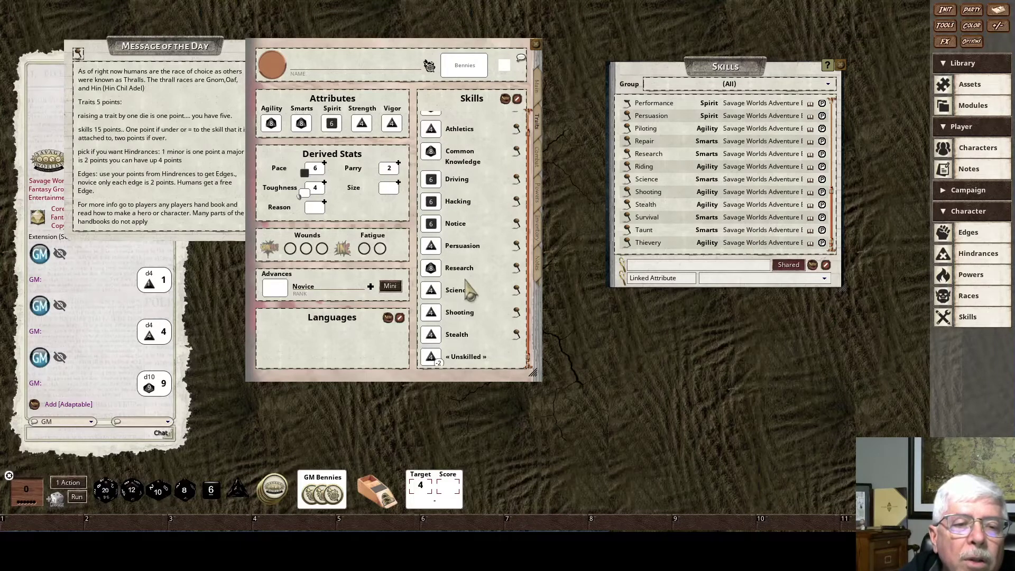
scroll(469, 290, up, 1)
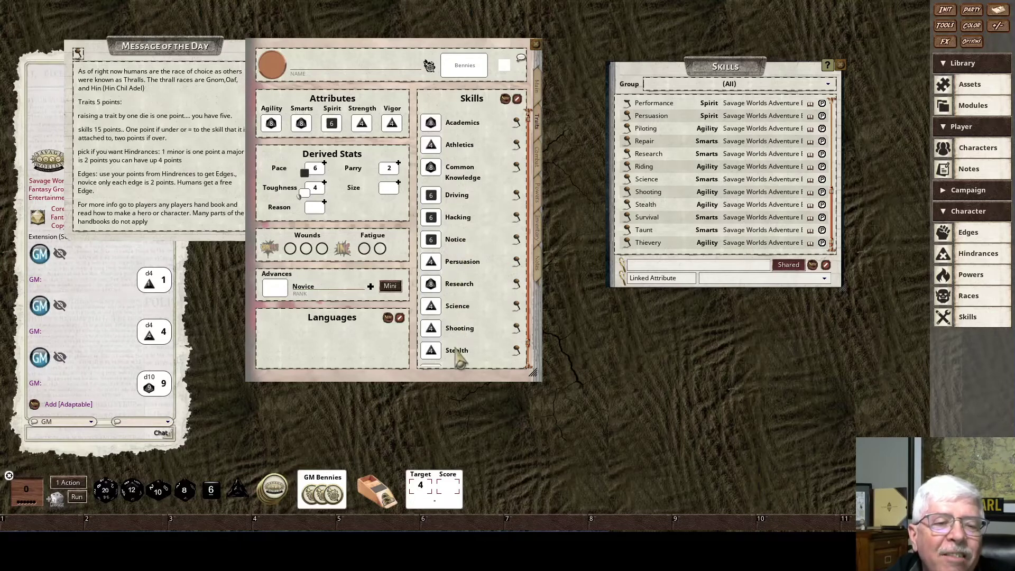
scroll(460, 361, down, 1)
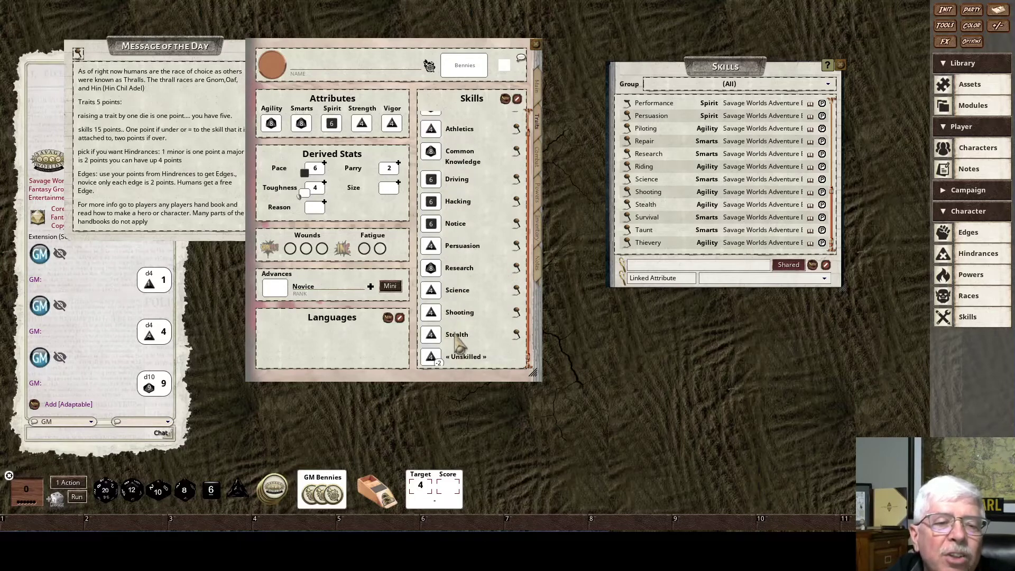
scroll(476, 249, up, 1)
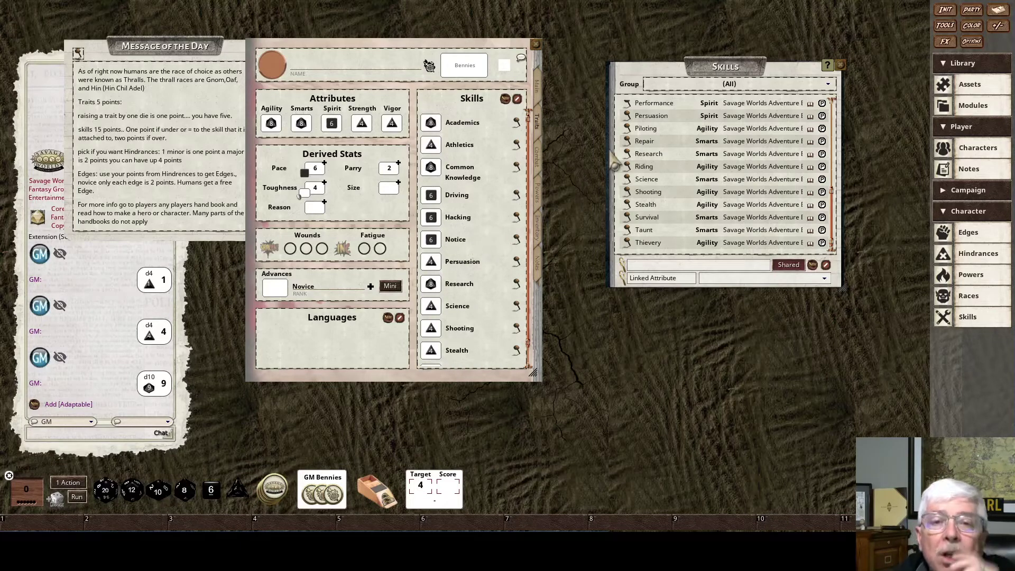
Close the campaign's skills list and show the character's inventory.
click(841, 65)
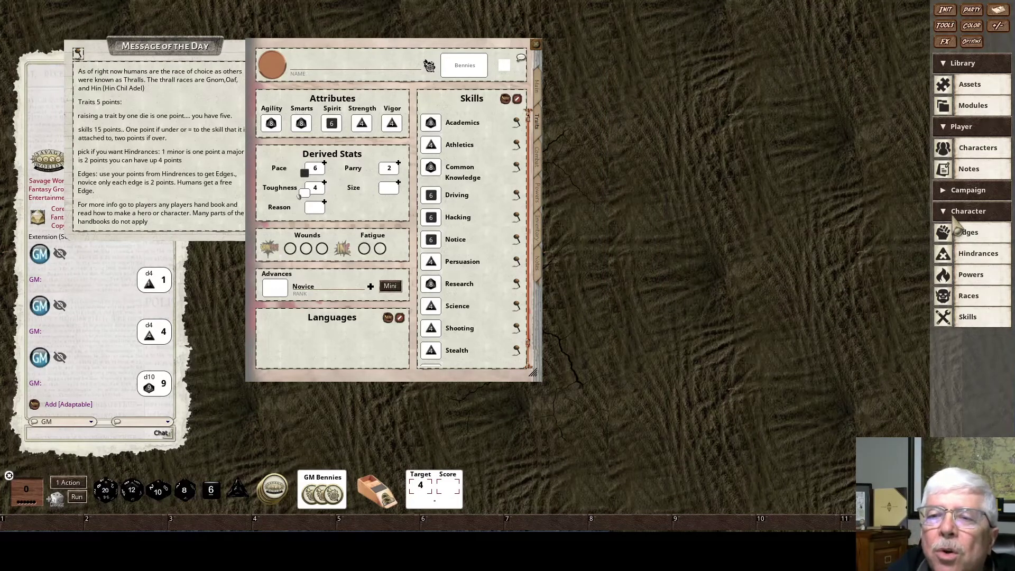
click(541, 163)
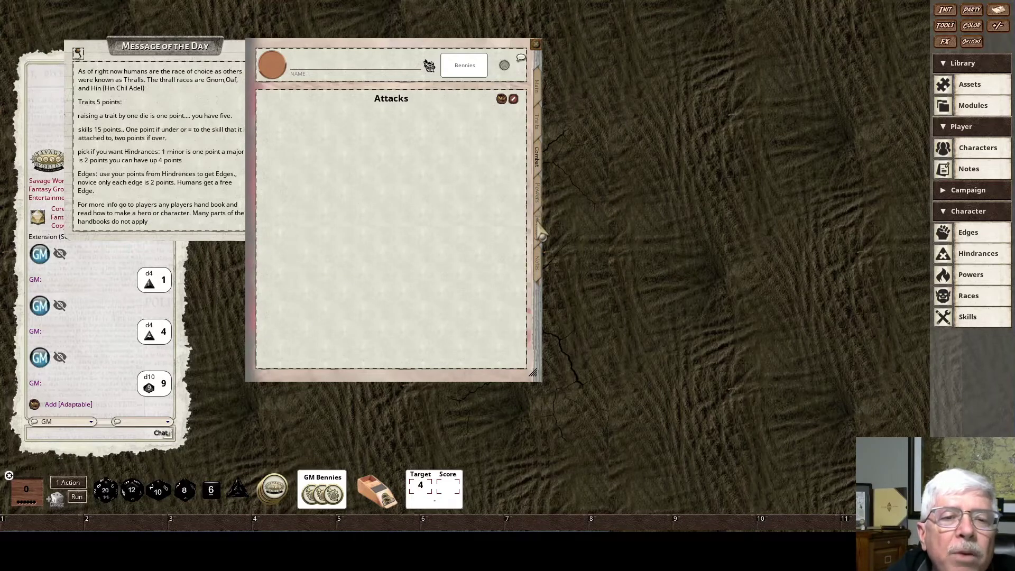
click(539, 227)
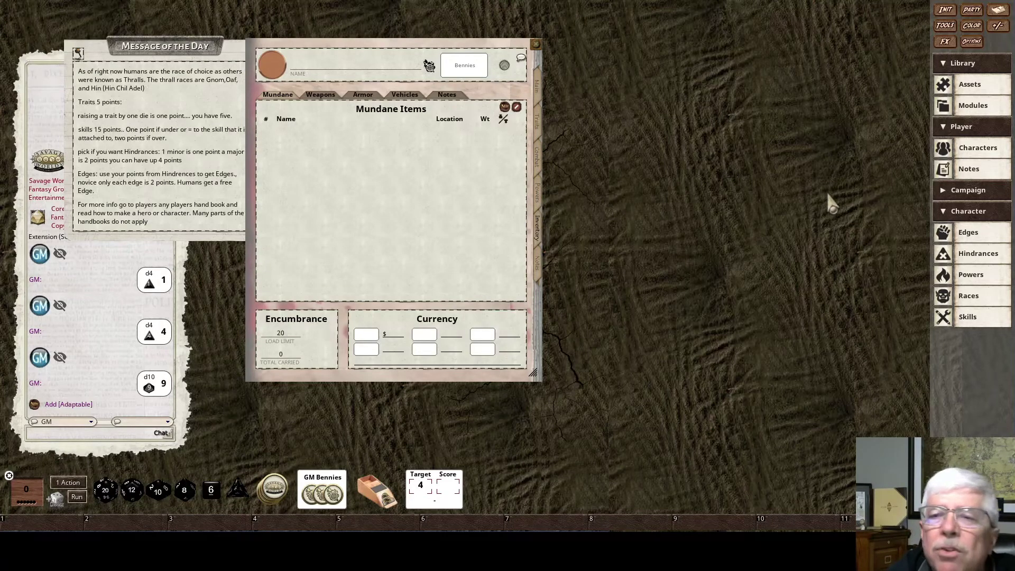
Open the campaign's items list, place it beside the character sheet, and limit it to shared items.
click(944, 193)
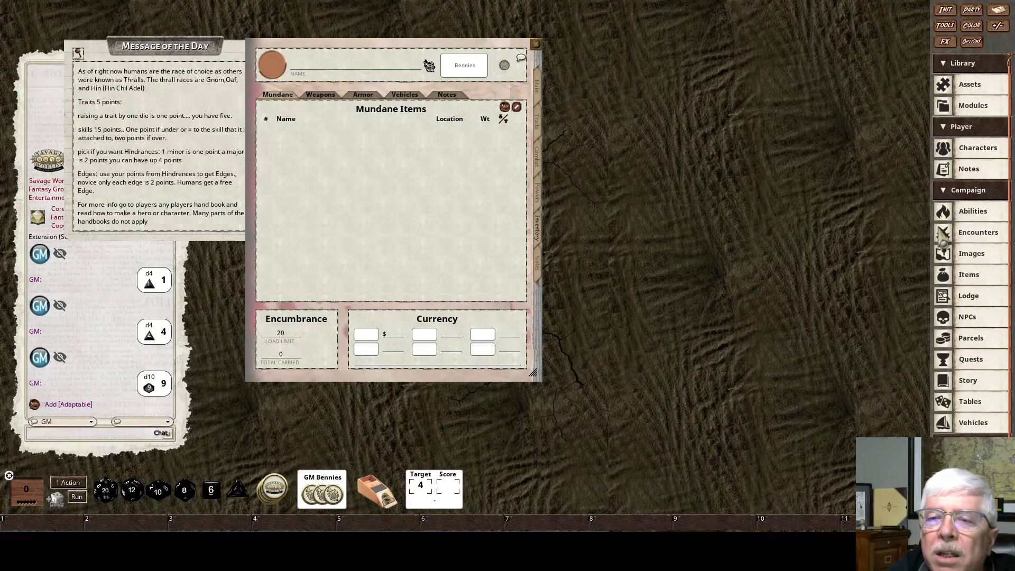
click(949, 276)
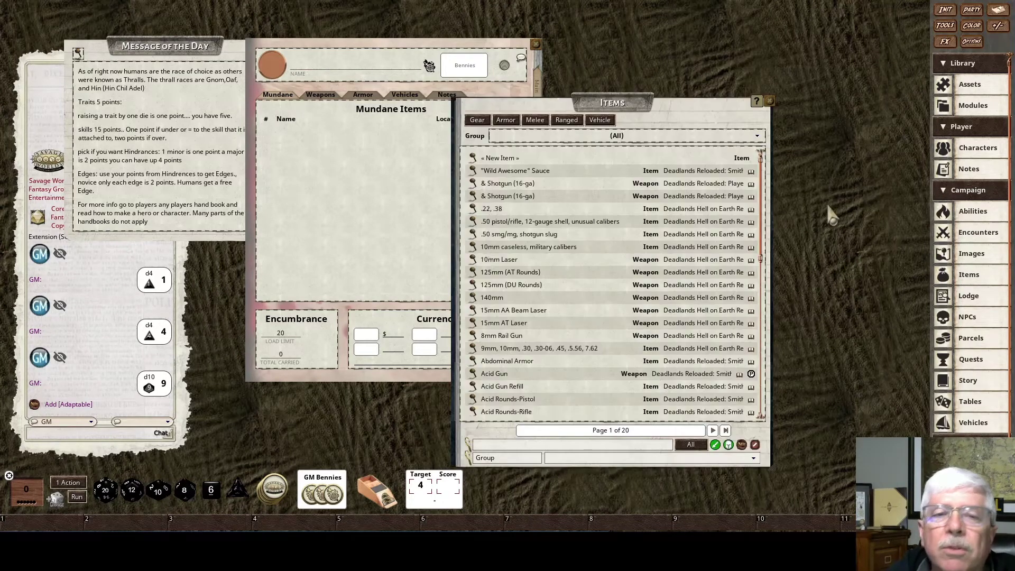
drag(663, 119, 721, 90)
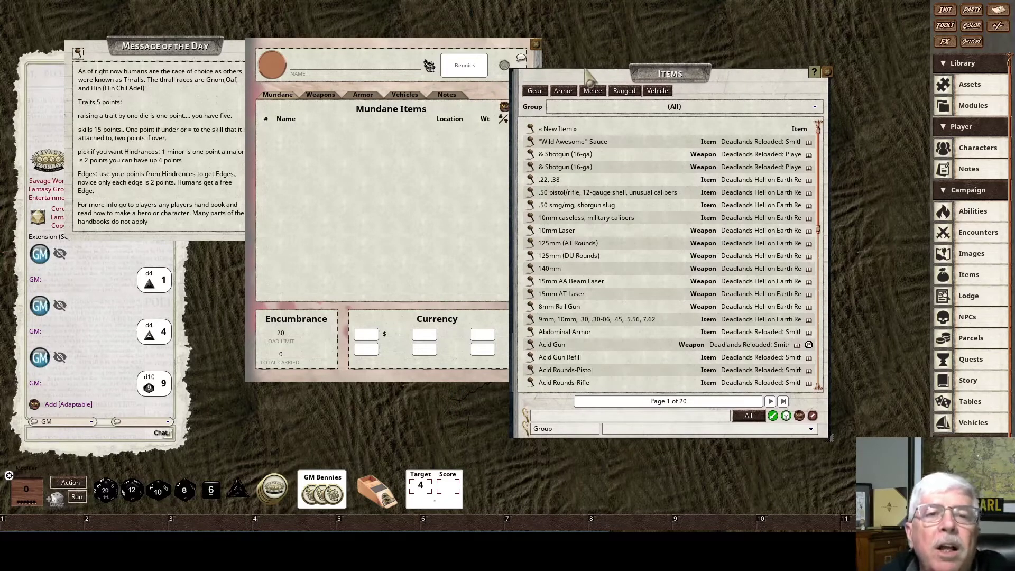
drag(578, 79, 615, 77)
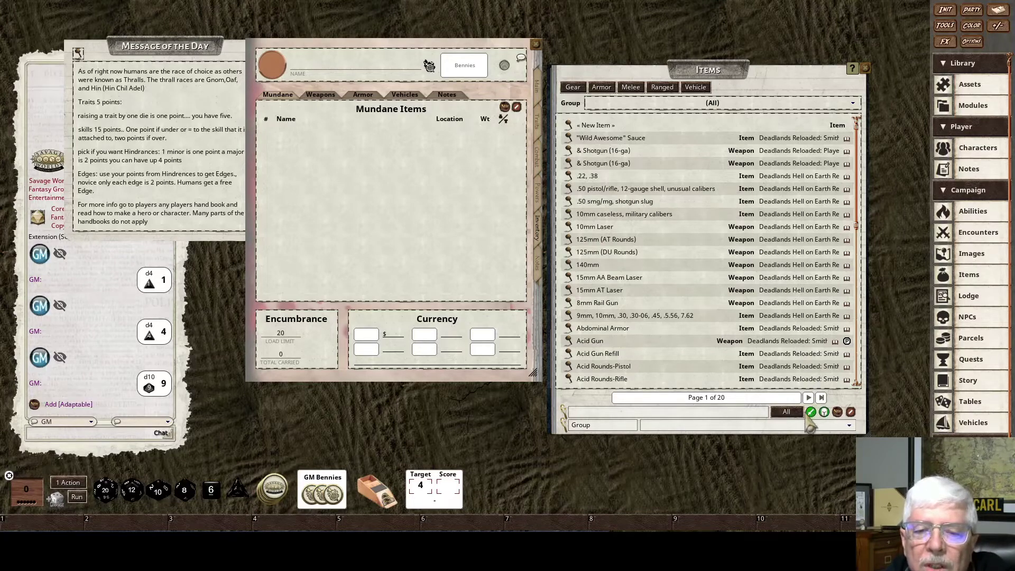
click(787, 411)
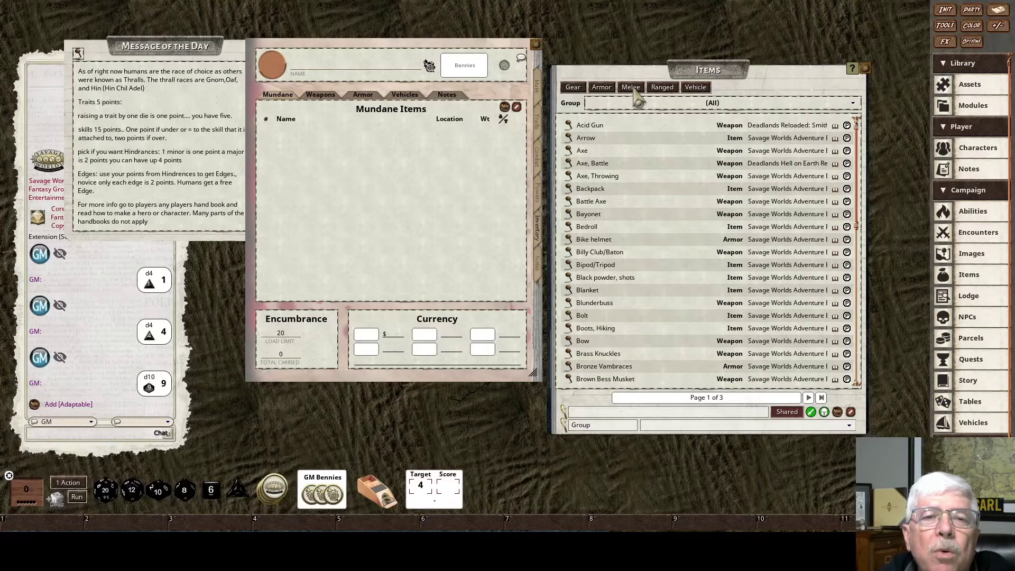
Open the ranged weapons table, look through the weapon categories on its first page, and close the table.
click(663, 88)
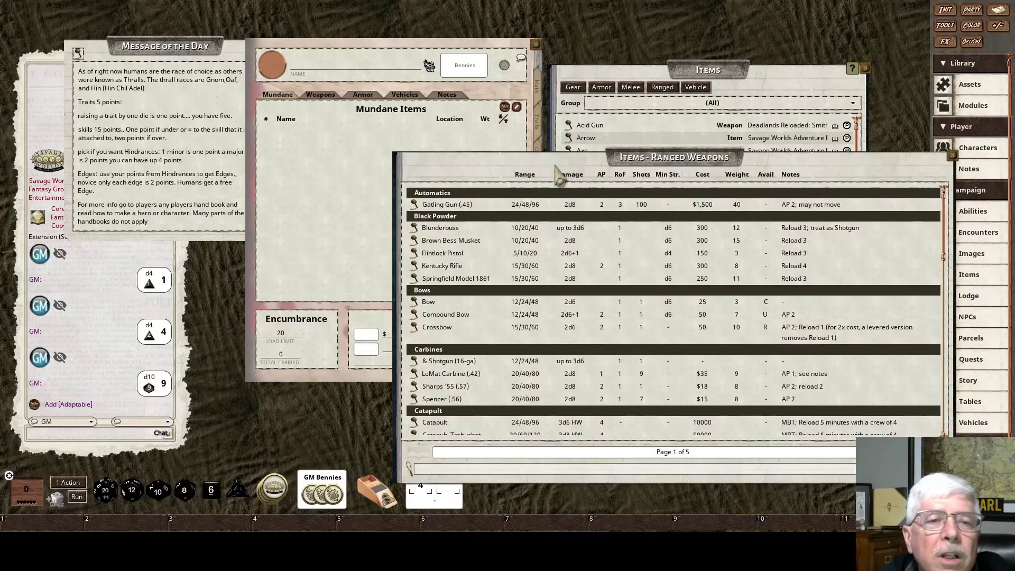
drag(556, 160, 587, 96)
scroll(555, 254, down, 1)
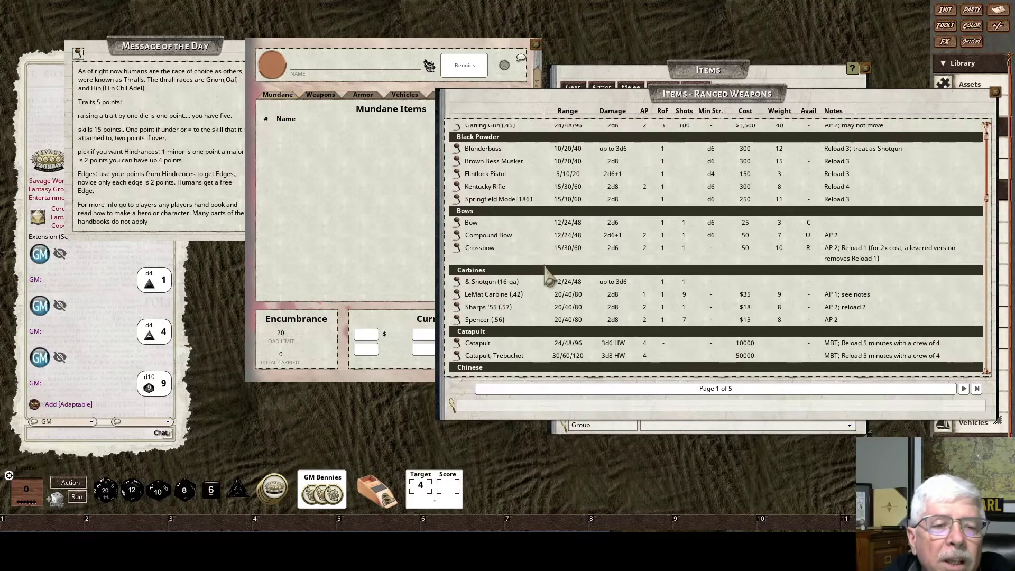
scroll(547, 275, down, 2)
scroll(547, 275, up, 2)
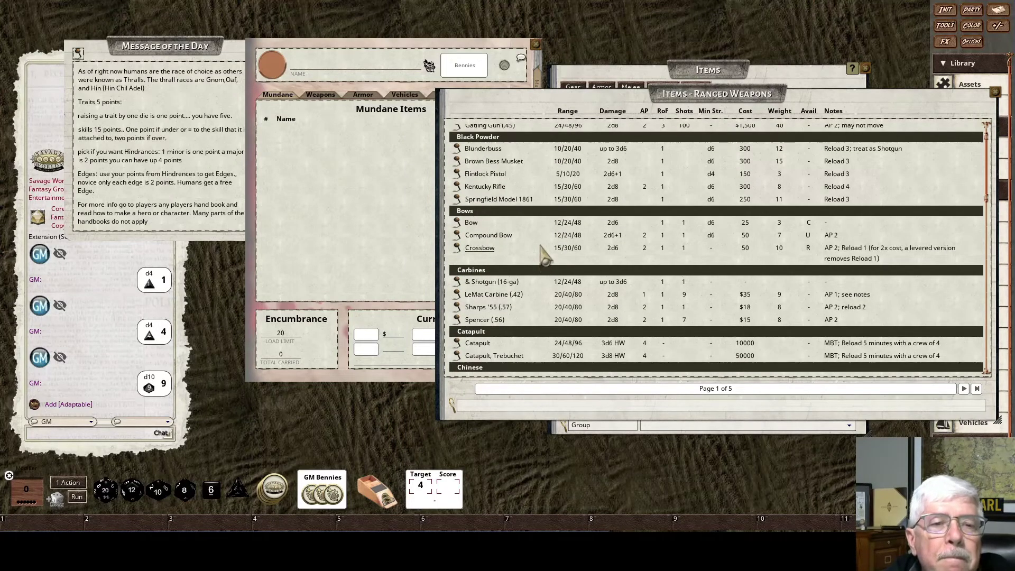
scroll(544, 258, down, 5)
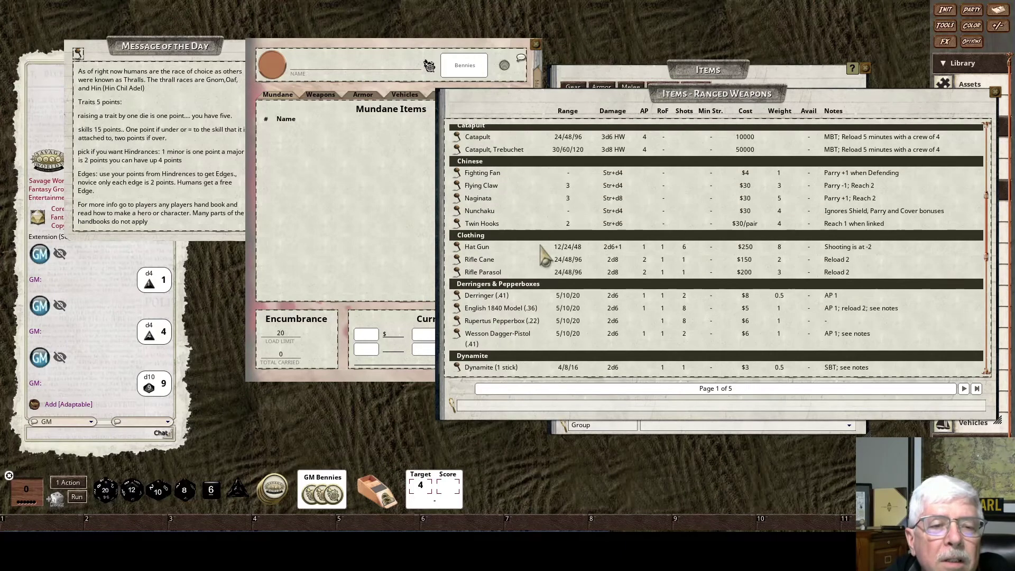
scroll(545, 258, down, 1)
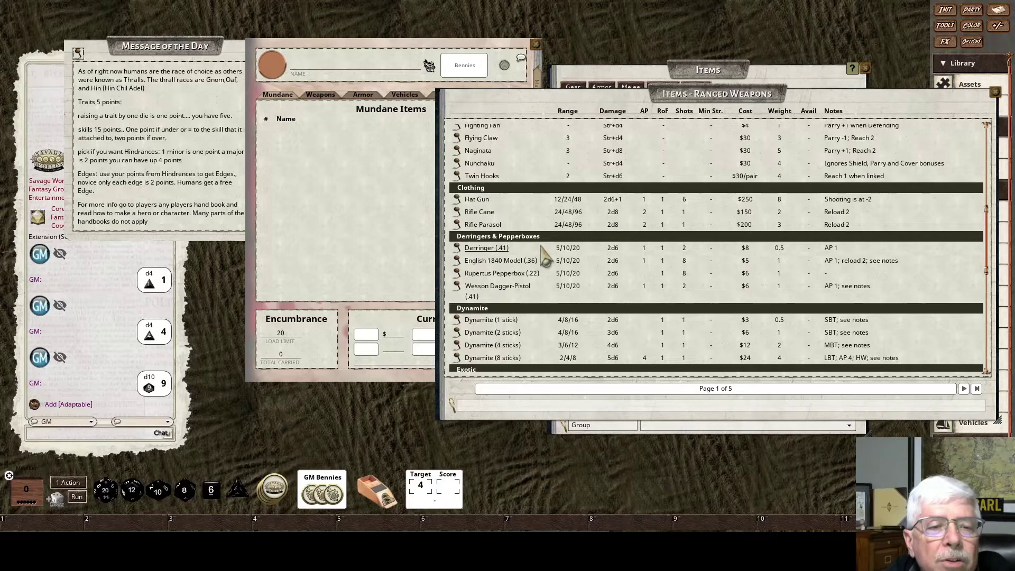
scroll(545, 257, down, 3)
scroll(544, 258, down, 6)
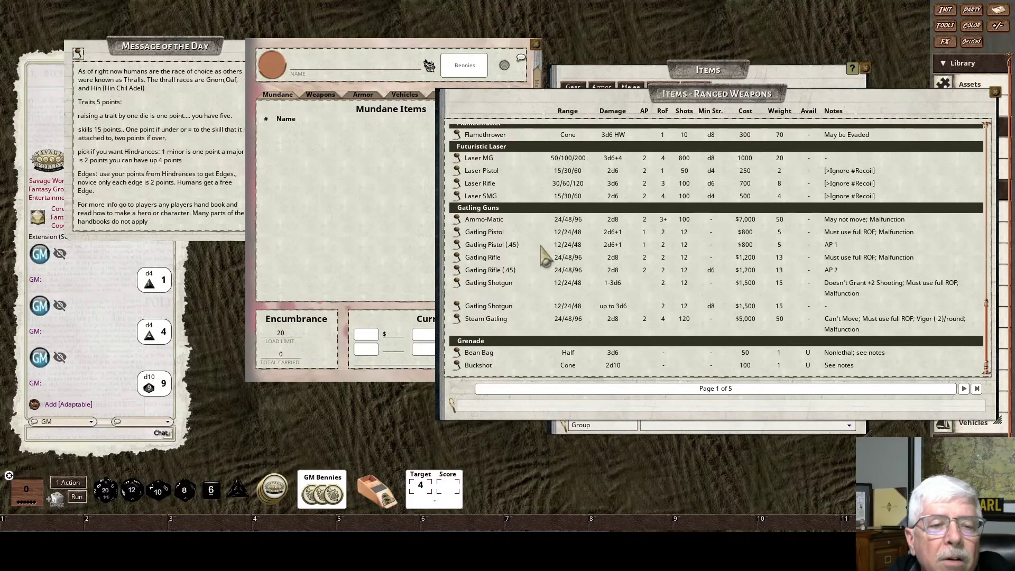
scroll(568, 237, up, 1)
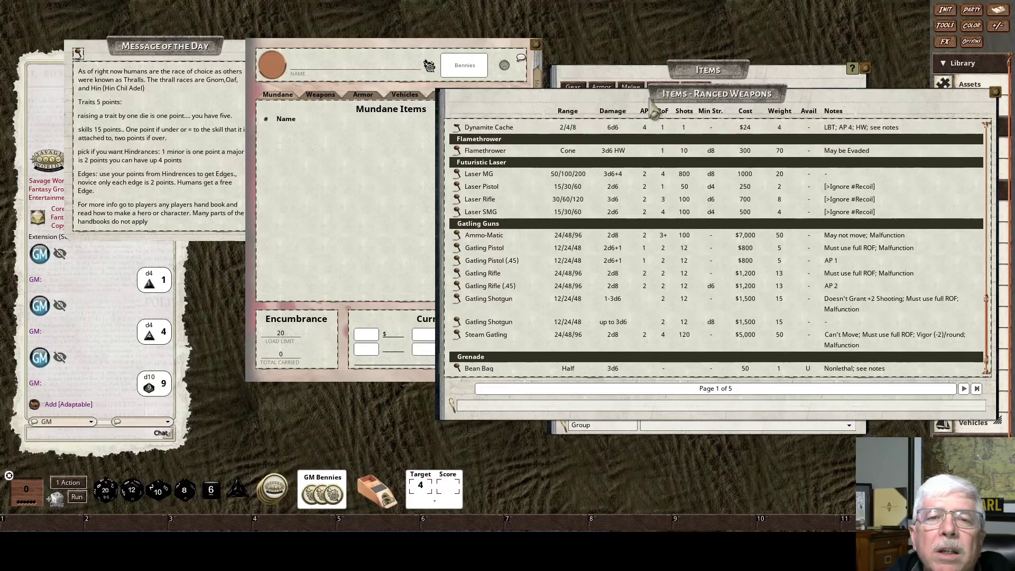
click(996, 93)
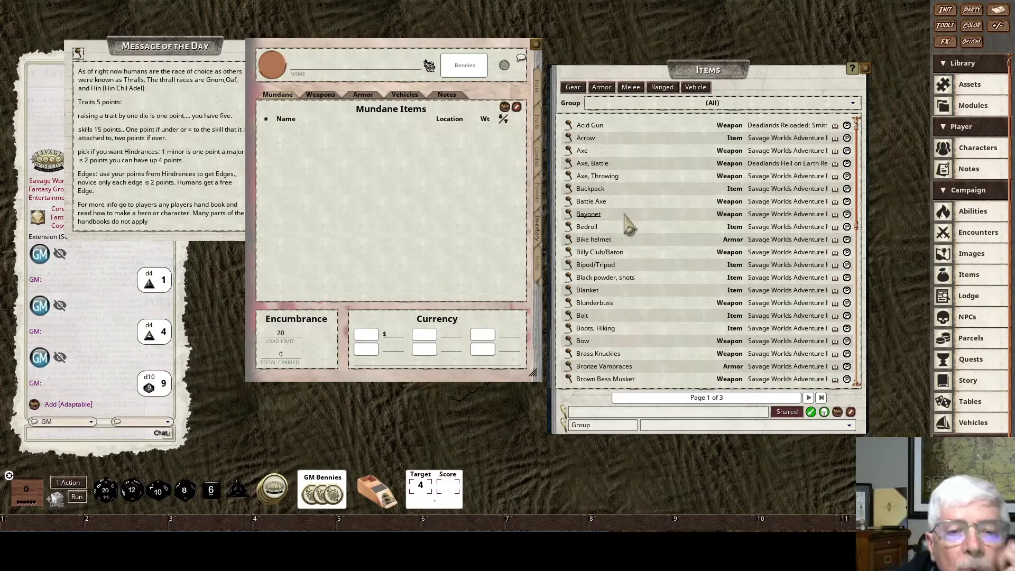
Show the character's weapons inventory and add the Colt 28 to it from the campaign's items list.
scroll(629, 224, down, 5)
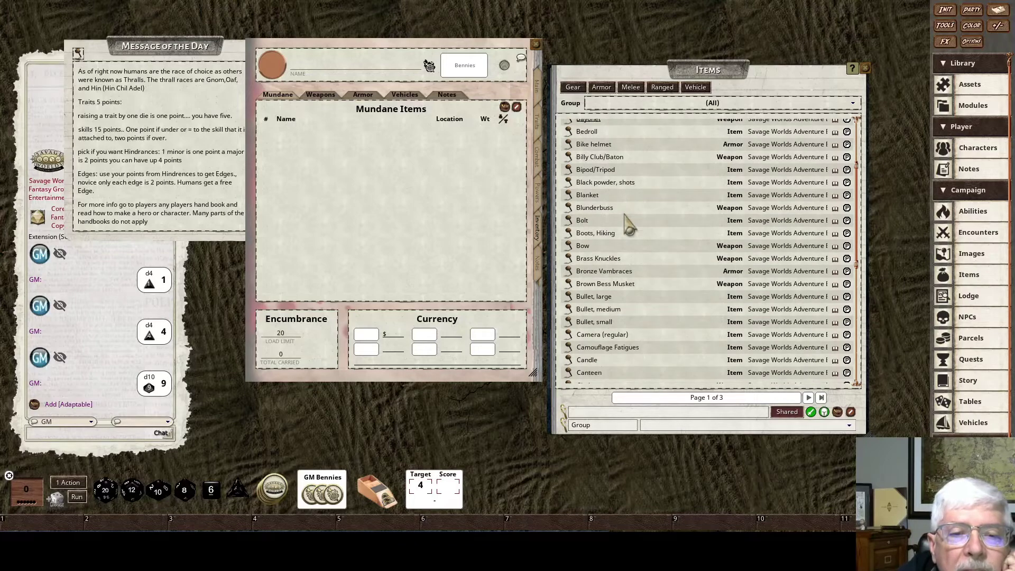
scroll(629, 225, down, 3)
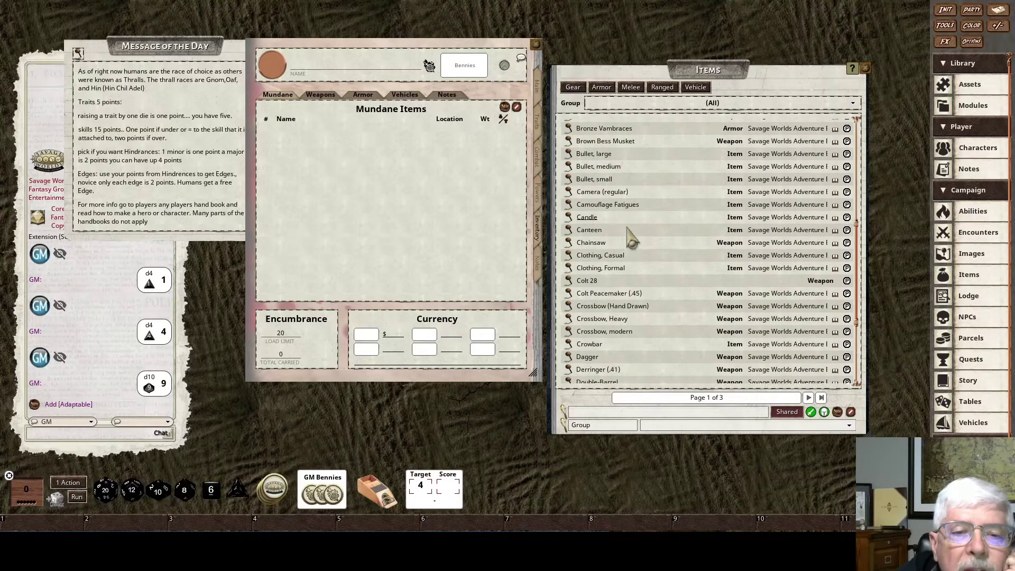
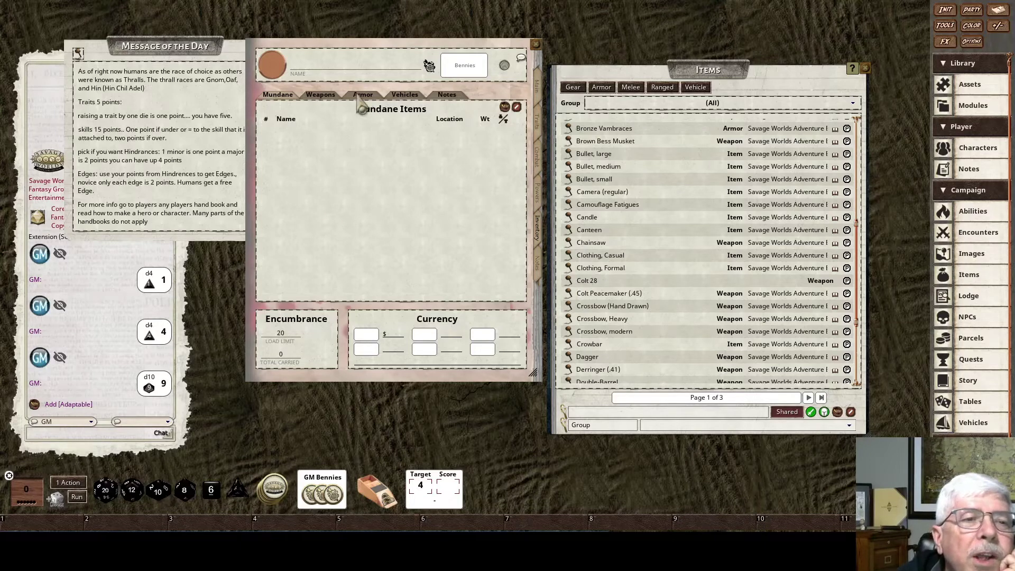
click(329, 93)
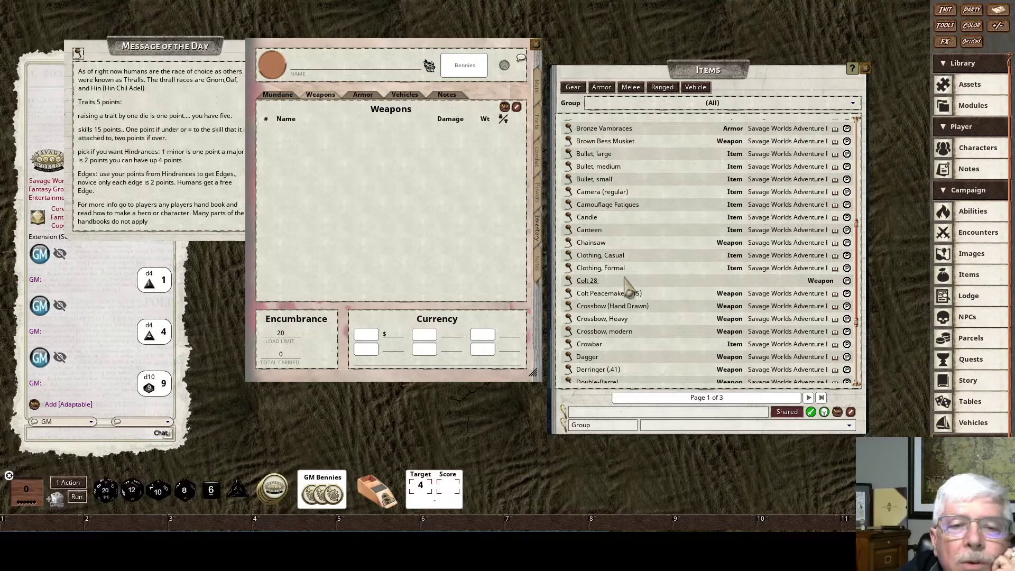
drag(570, 281, 337, 163)
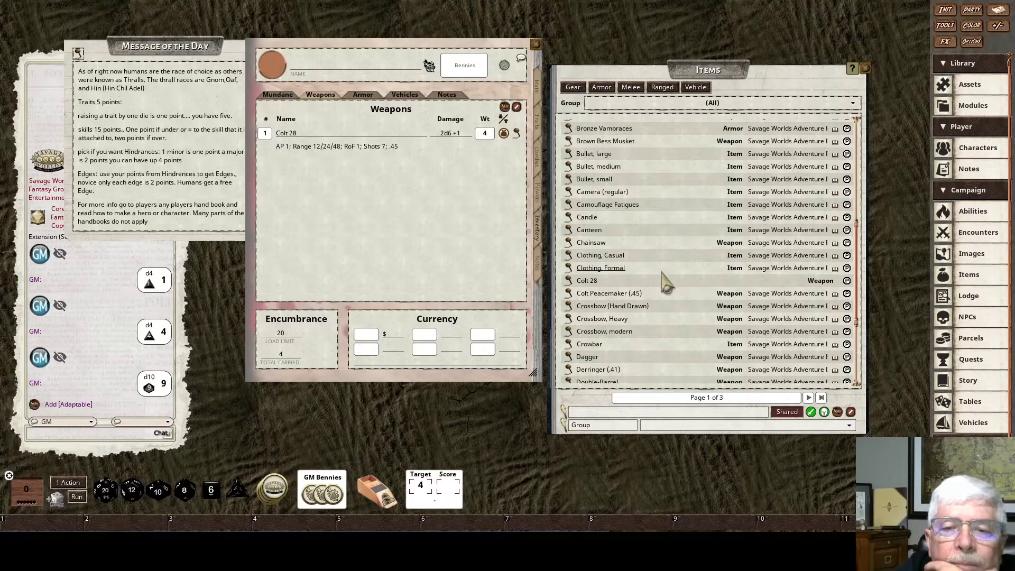
Open the Colt Peacemaker (.45) record beside the character's weapons, compare its stats with the Colt 28, and close the record.
click(599, 295)
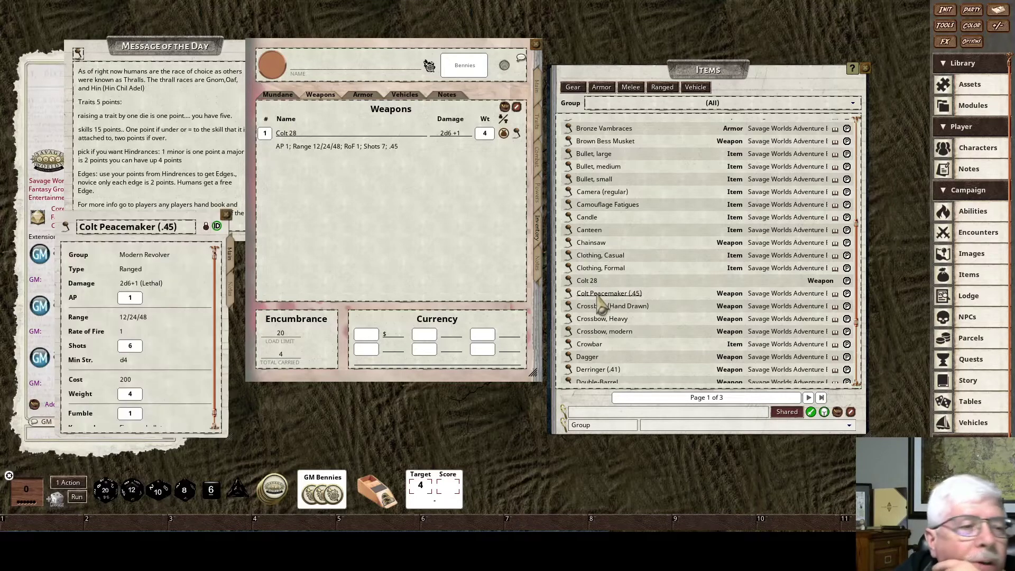
drag(172, 211, 649, 41)
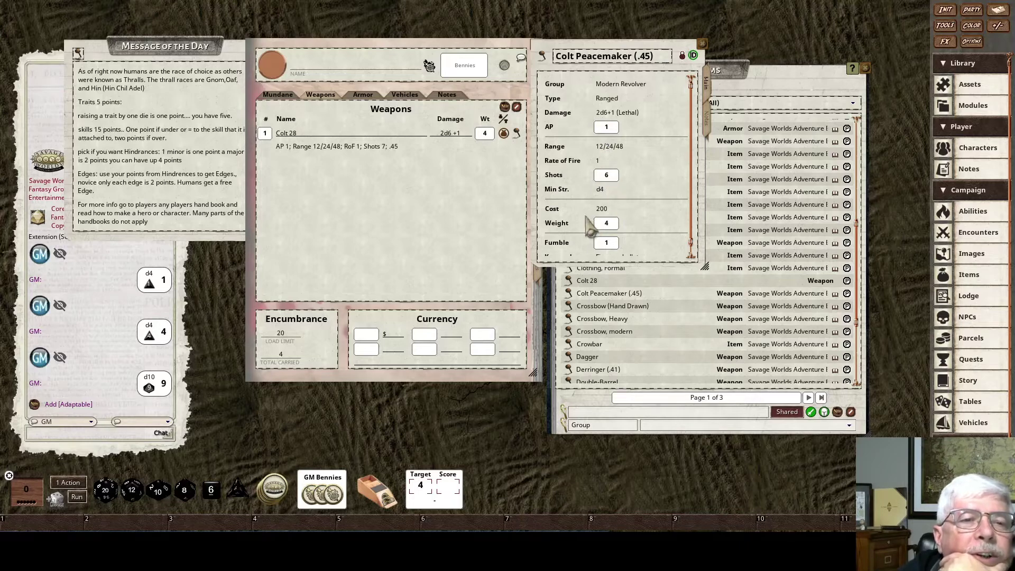
scroll(588, 225, down, 1)
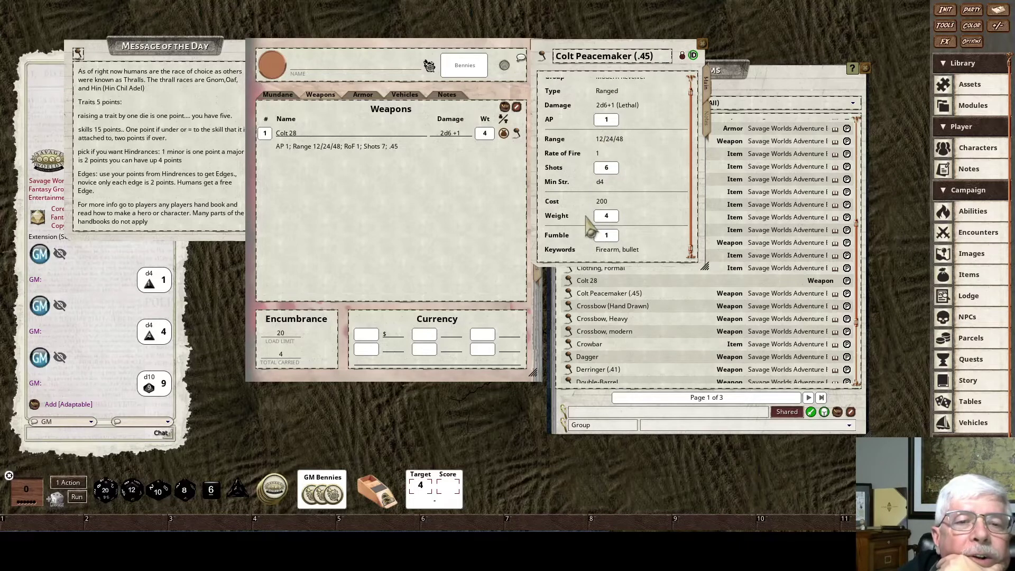
scroll(589, 225, up, 1)
scroll(589, 225, down, 1)
scroll(588, 225, up, 1)
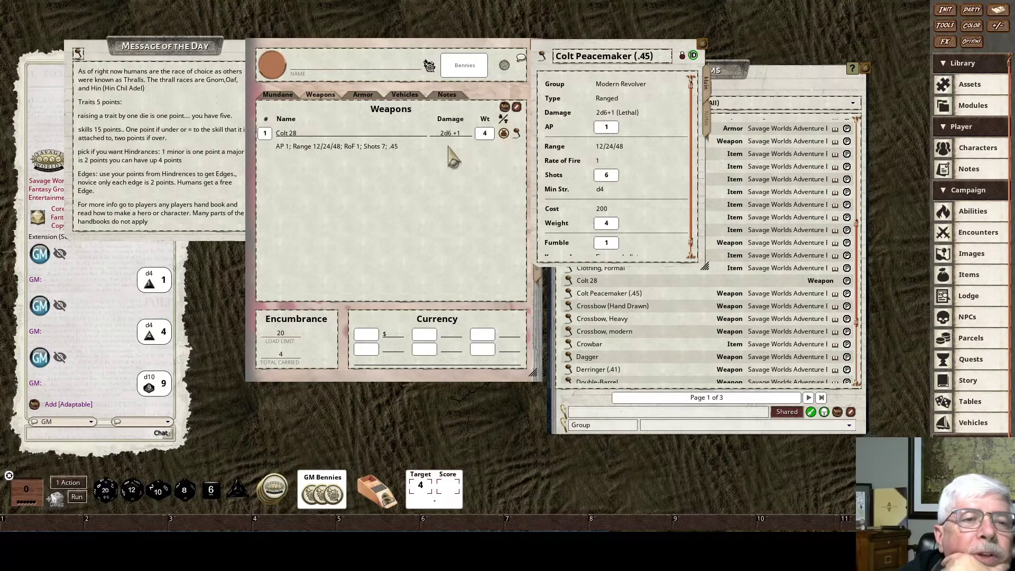
click(703, 43)
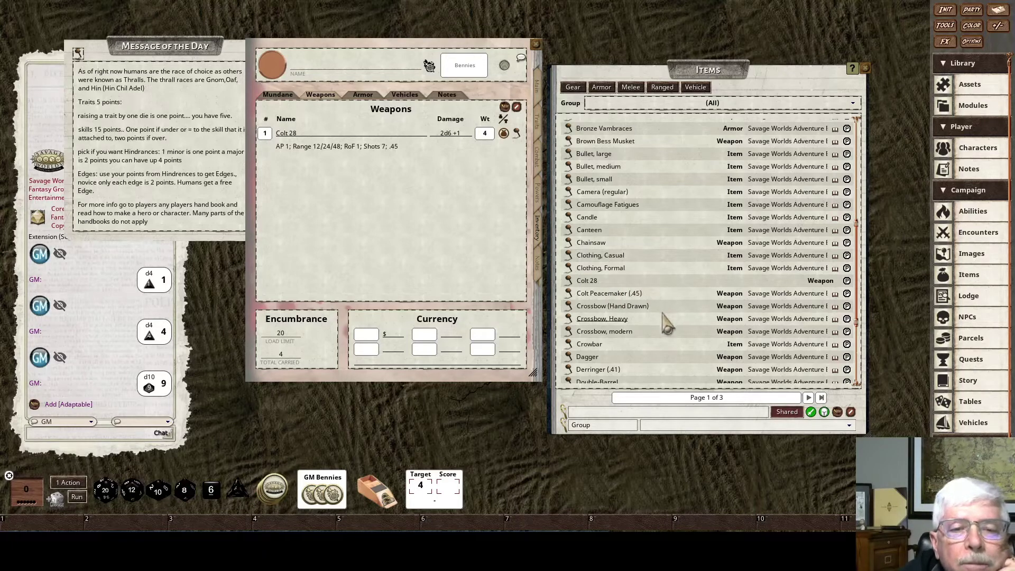
Look through the rest of the shared items on page 1 and the items on page 2, down to Spencer Carbine (.52).
scroll(667, 324, down, 3)
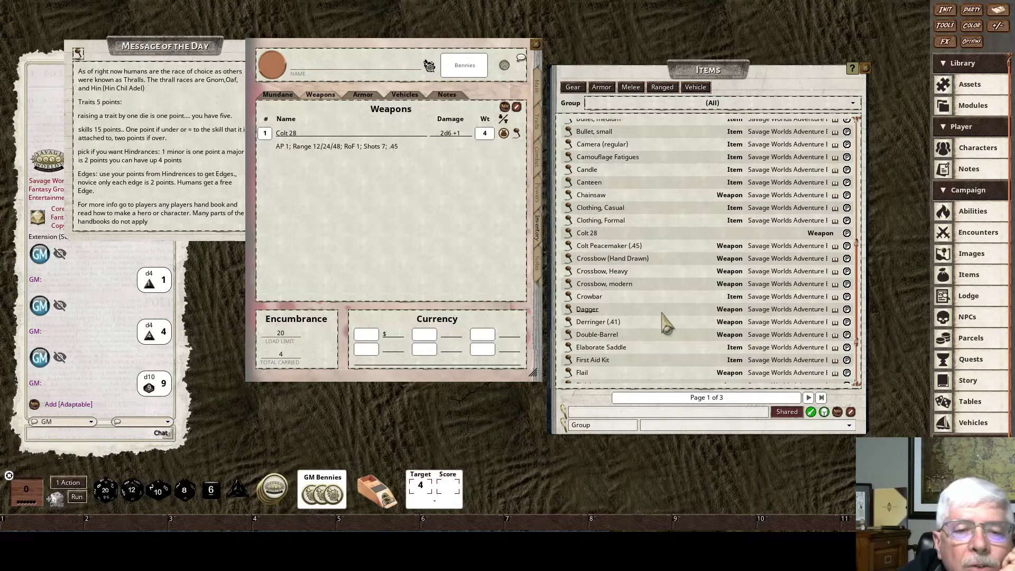
scroll(667, 324, down, 1)
scroll(668, 324, down, 4)
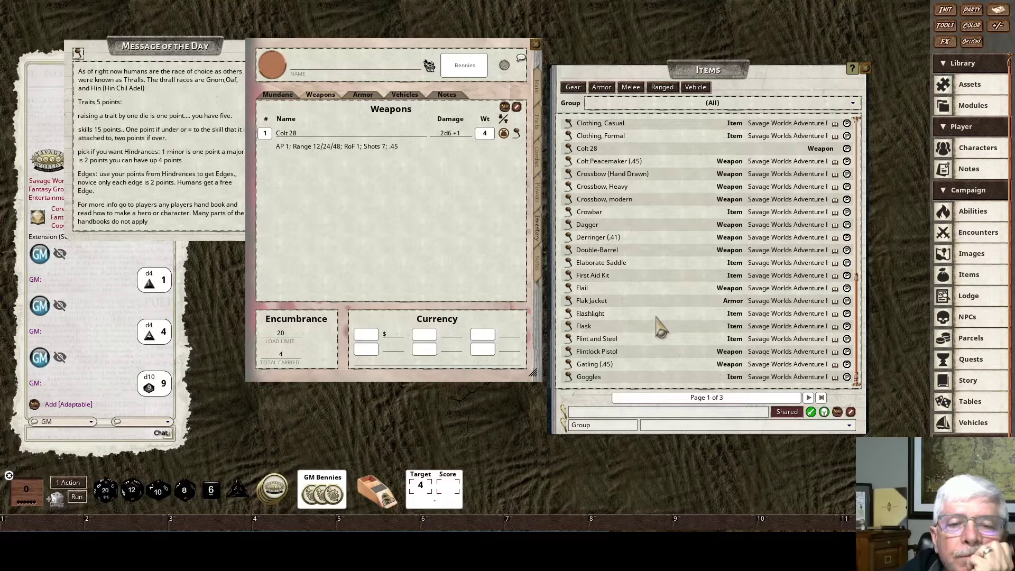
click(809, 398)
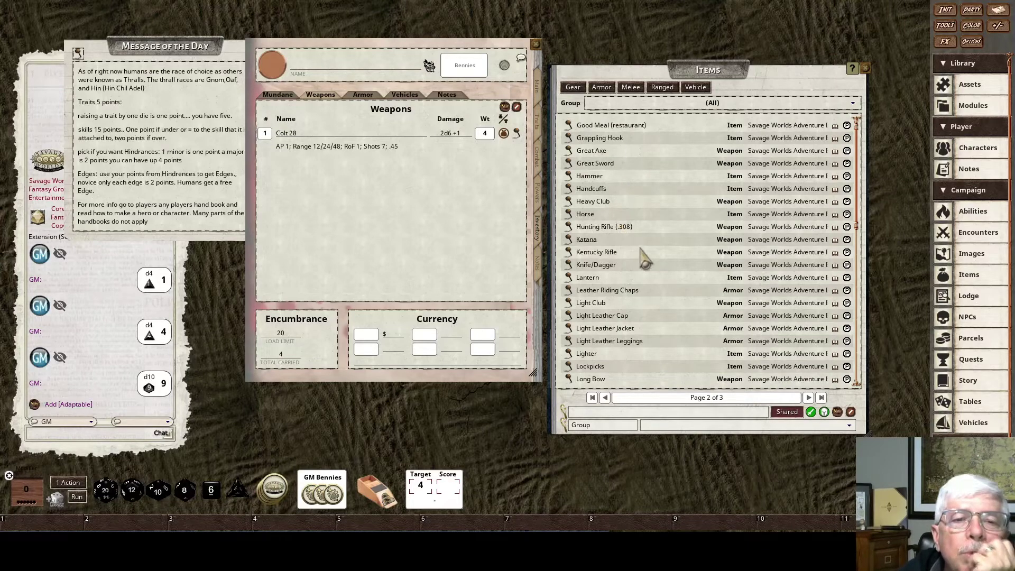
scroll(647, 274, down, 1)
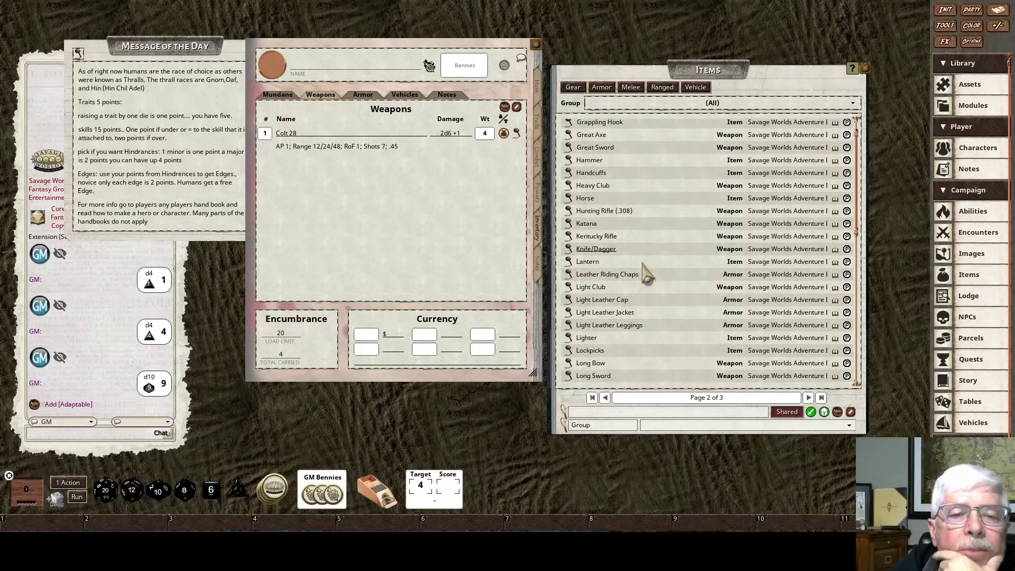
scroll(651, 290, down, 1)
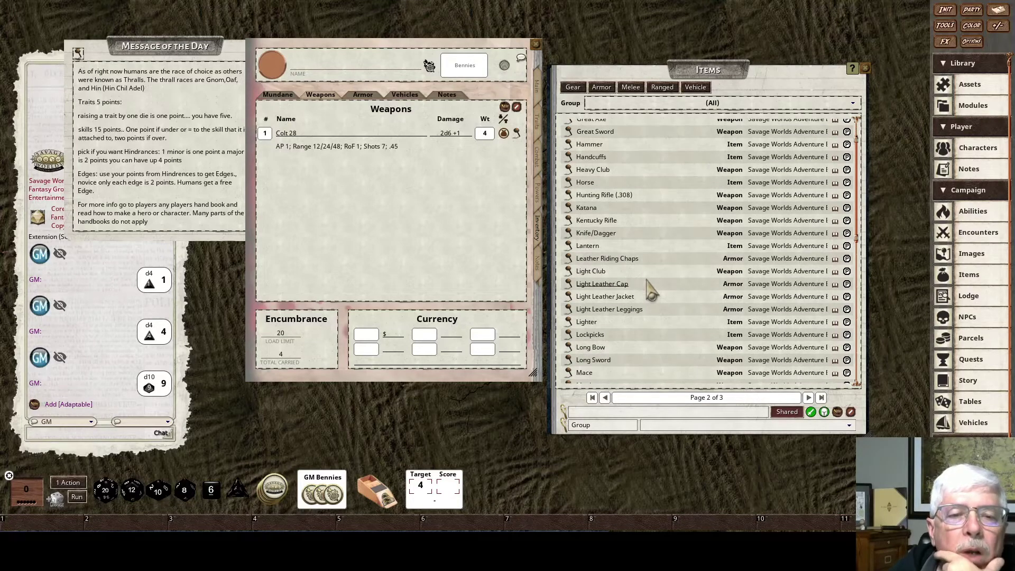
scroll(651, 291, down, 4)
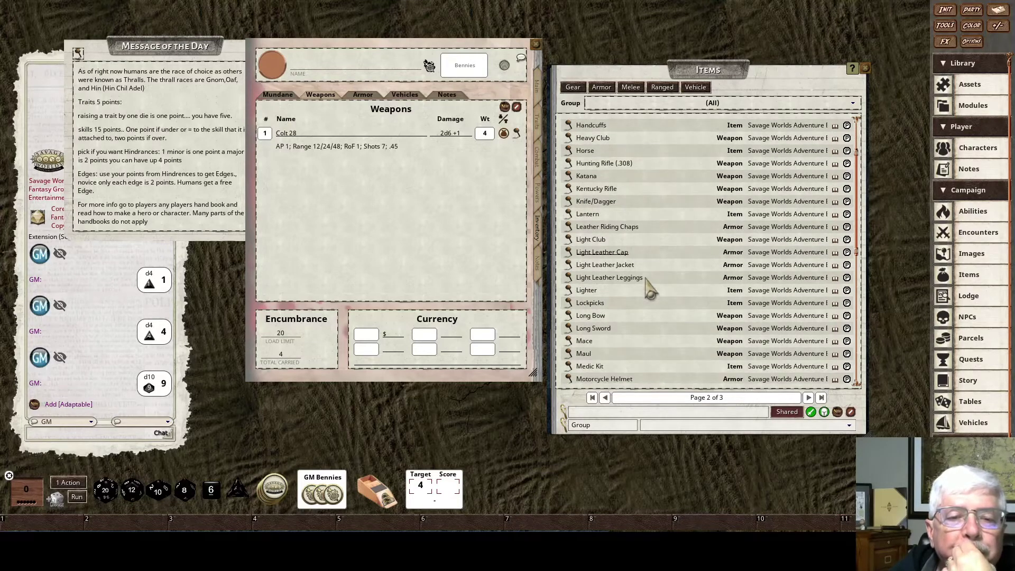
scroll(651, 291, down, 4)
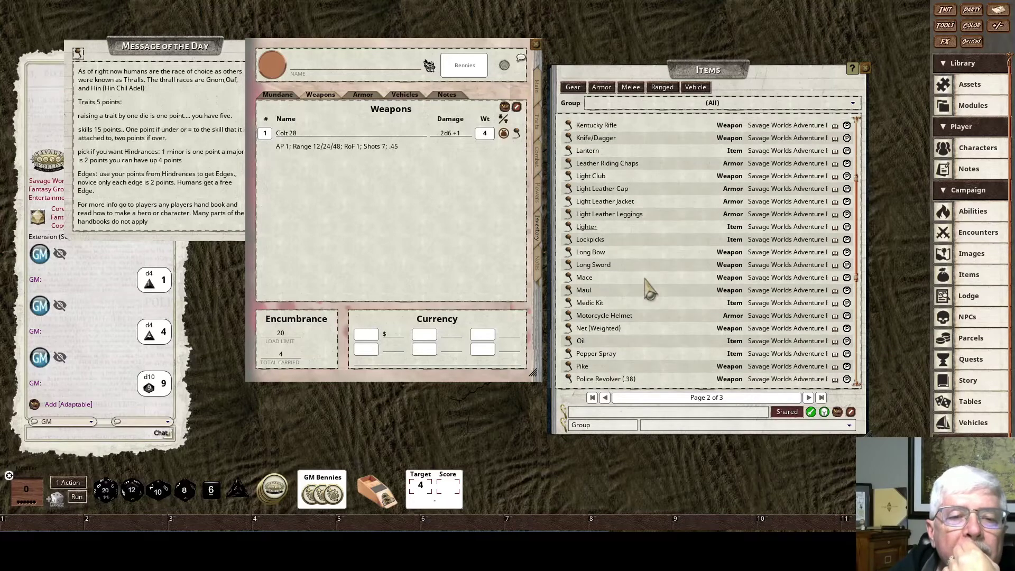
scroll(650, 291, down, 1)
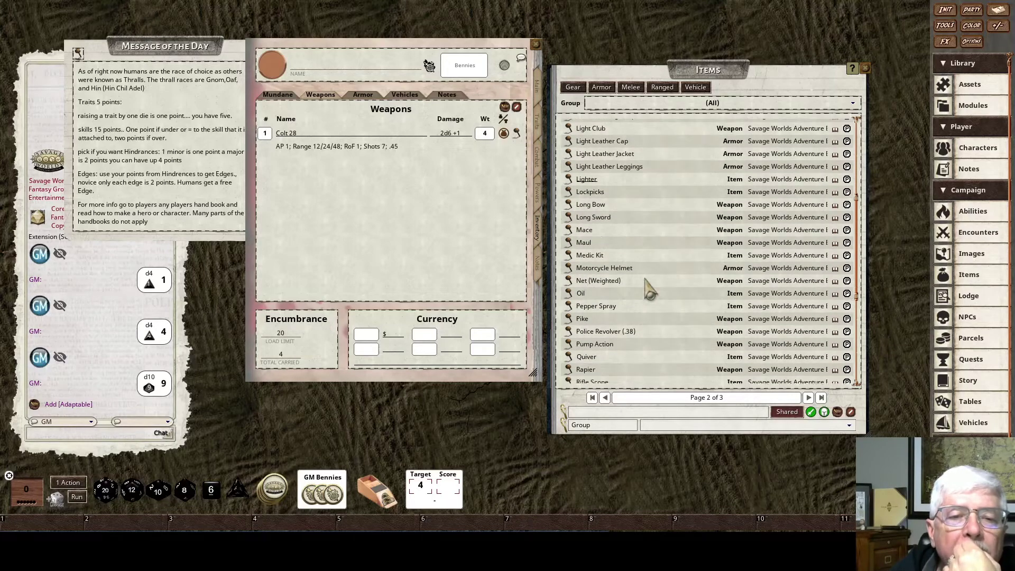
scroll(649, 290, down, 1)
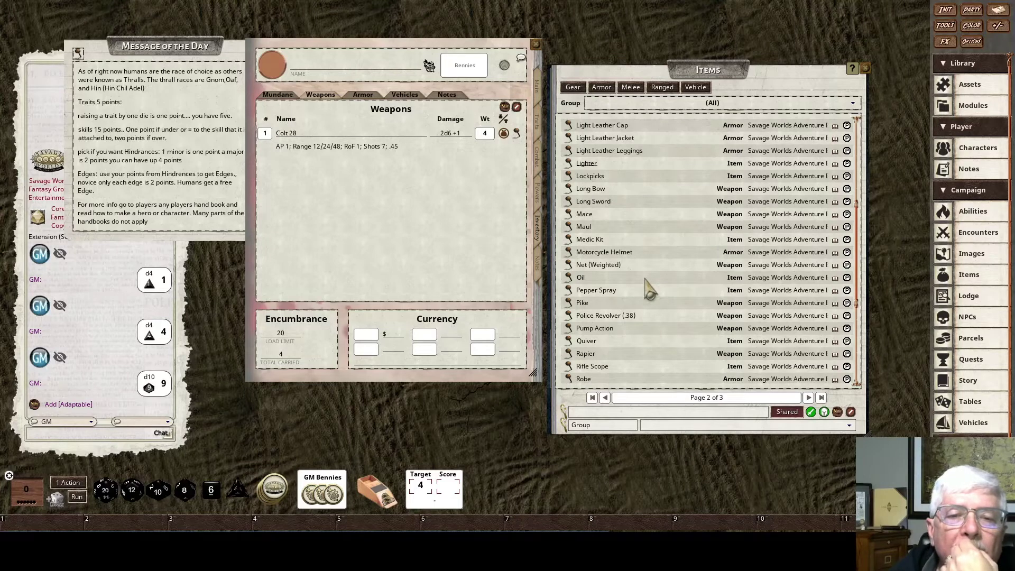
scroll(650, 290, down, 1)
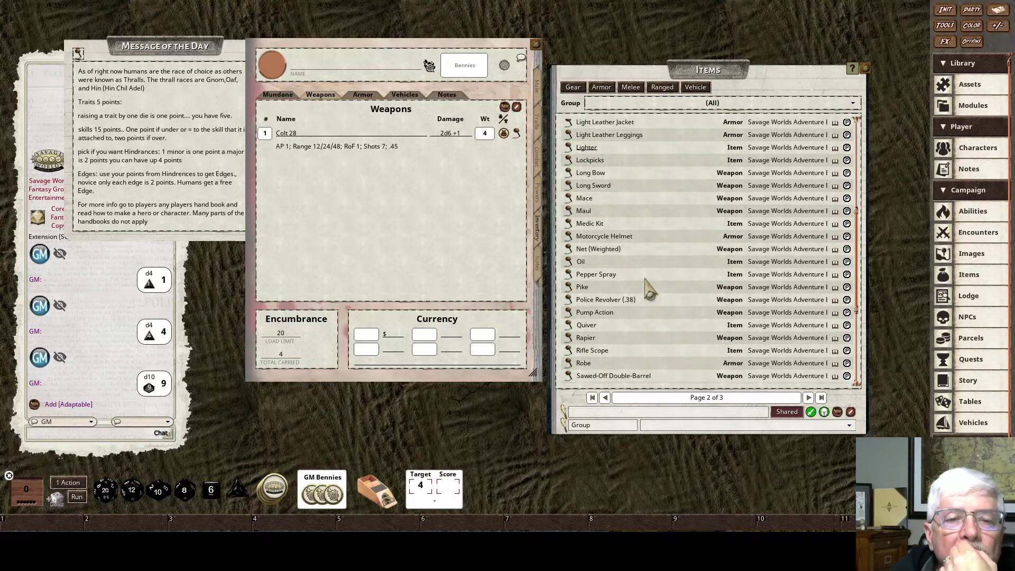
scroll(649, 290, down, 3)
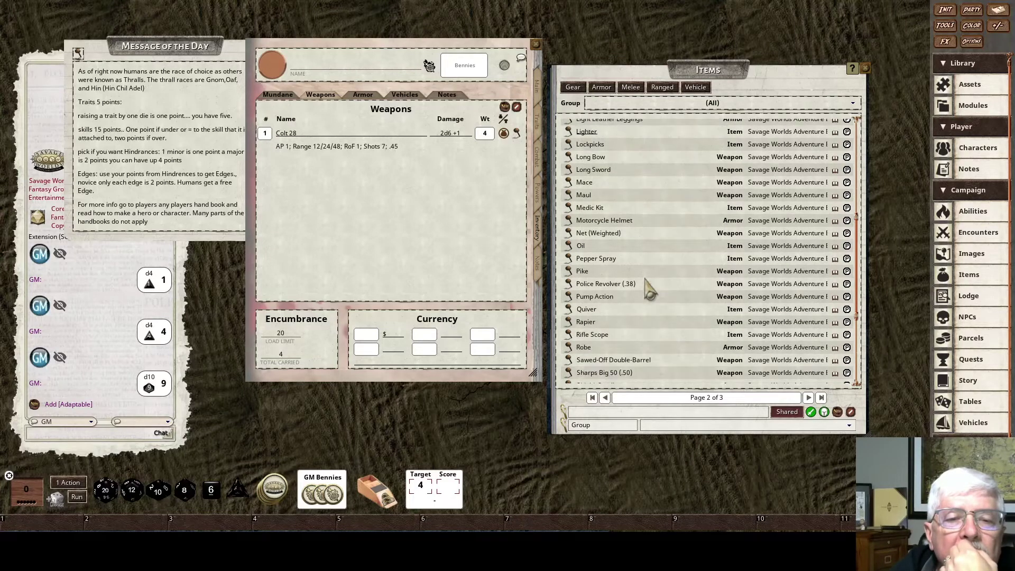
scroll(649, 290, down, 3)
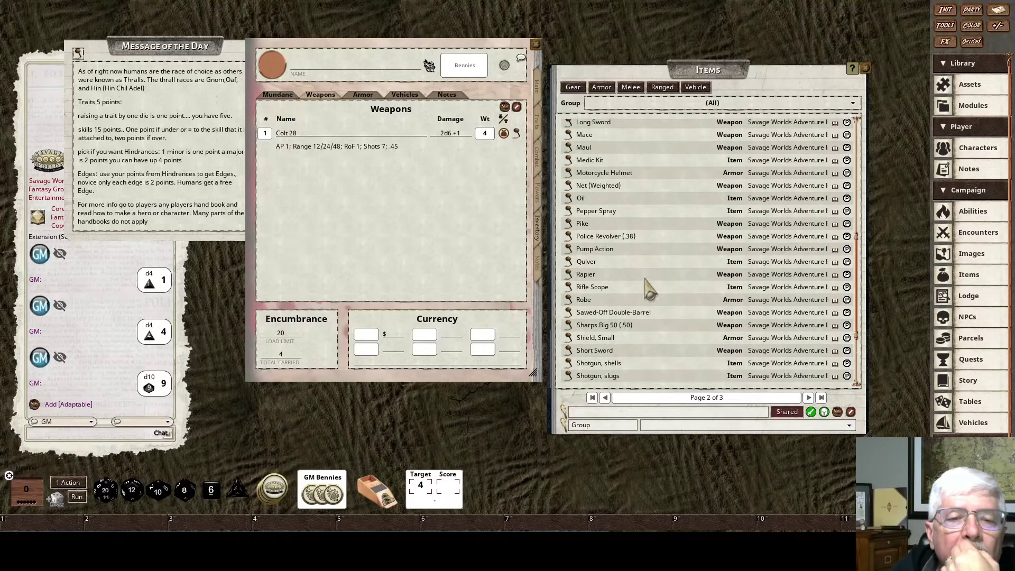
scroll(649, 289, down, 7)
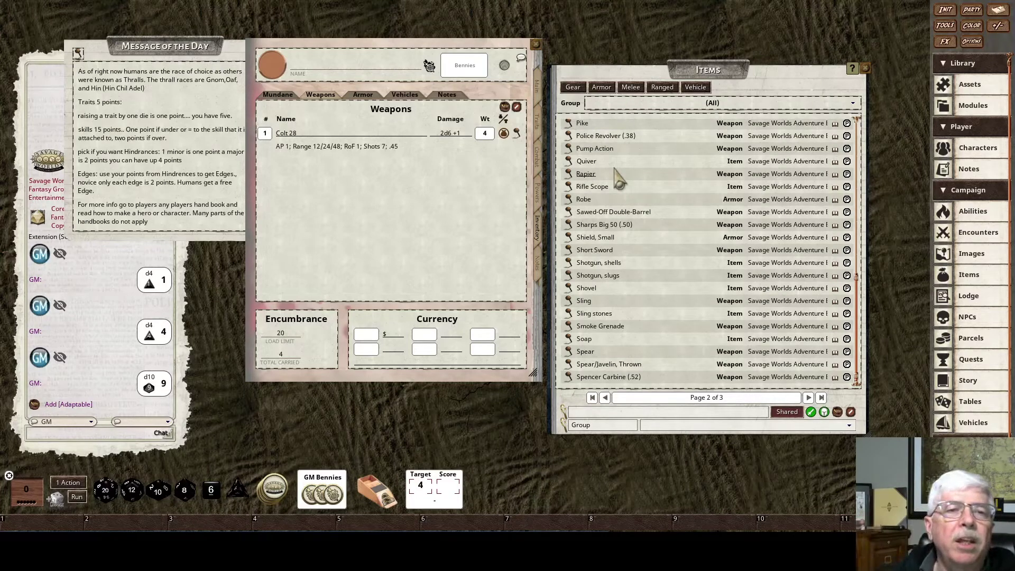
Show the character's mundane items and look through the first page of the campaign's gear table.
click(279, 95)
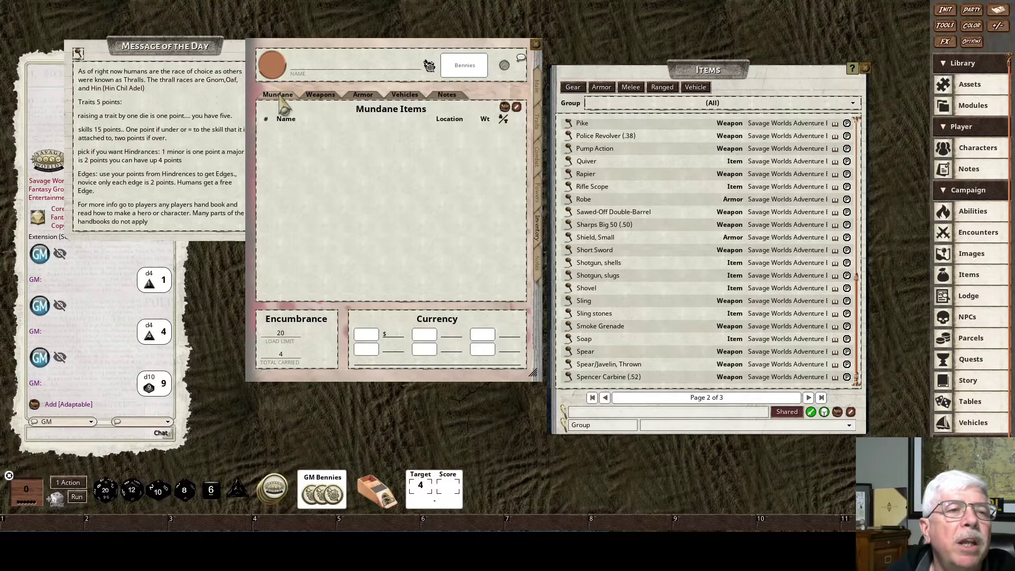
click(572, 88)
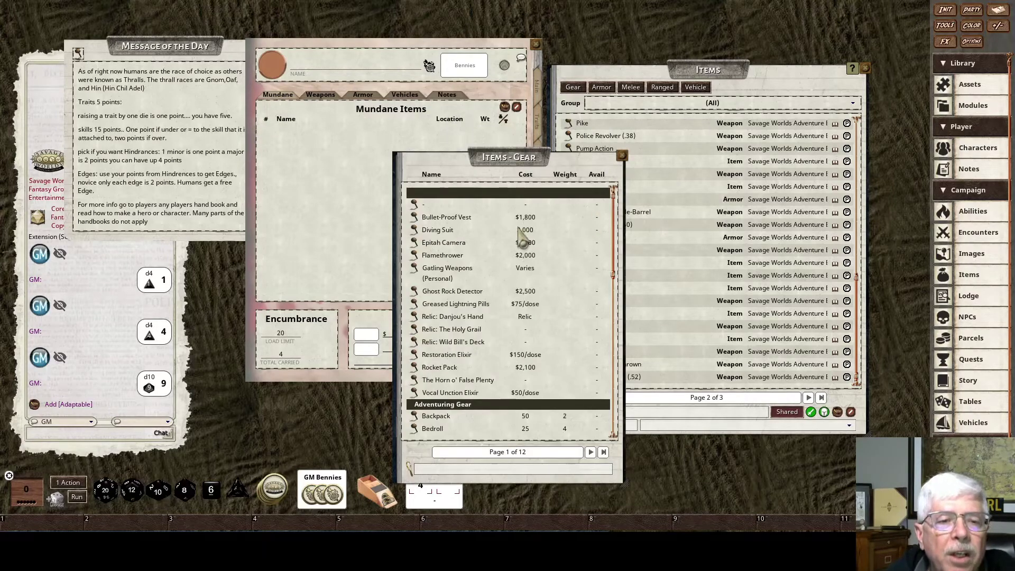
scroll(447, 304, down, 4)
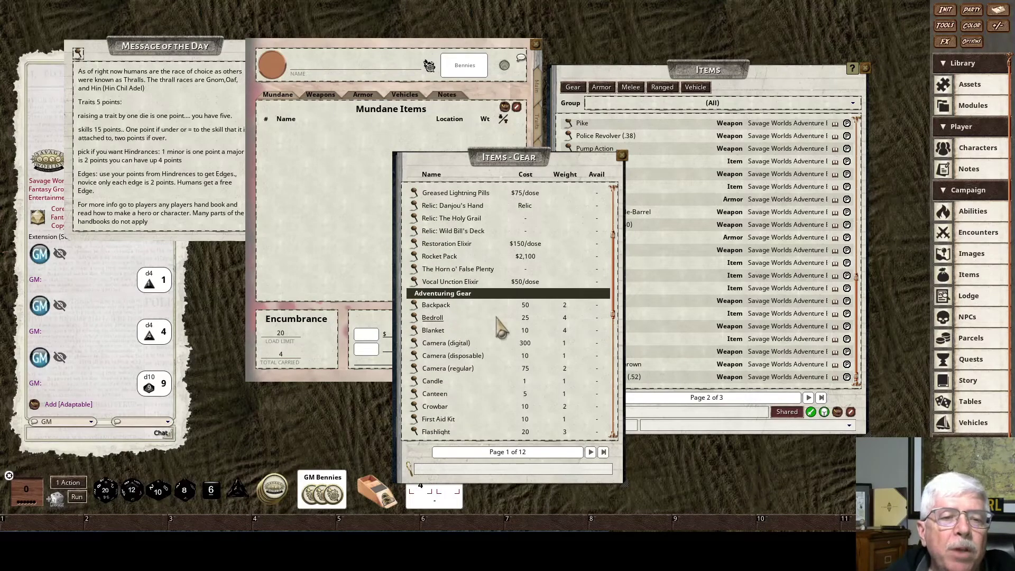
scroll(466, 264, up, 4)
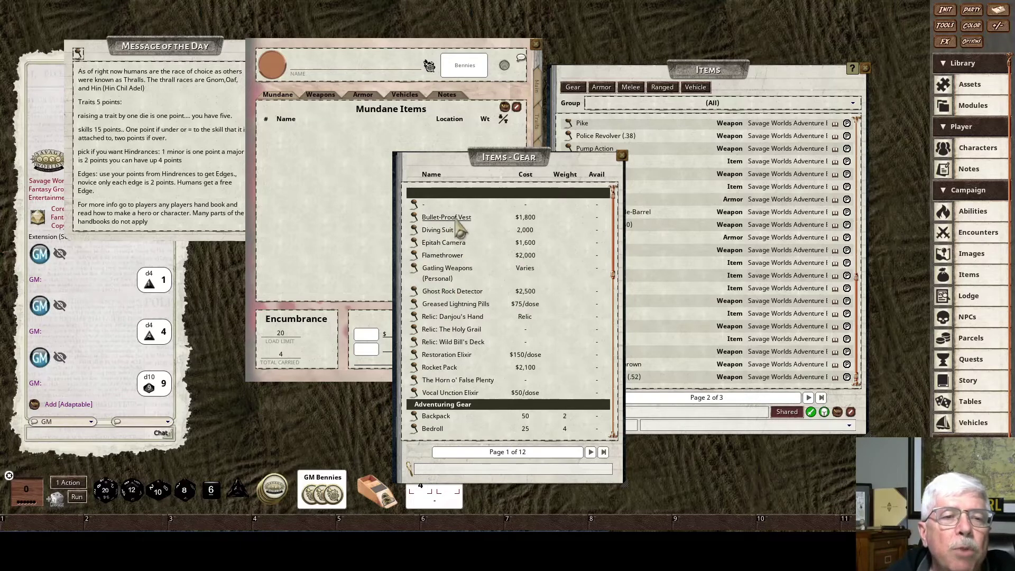
Show the character's armor inventory, close the gear table, and view the campaign's armor table before closing it.
click(364, 95)
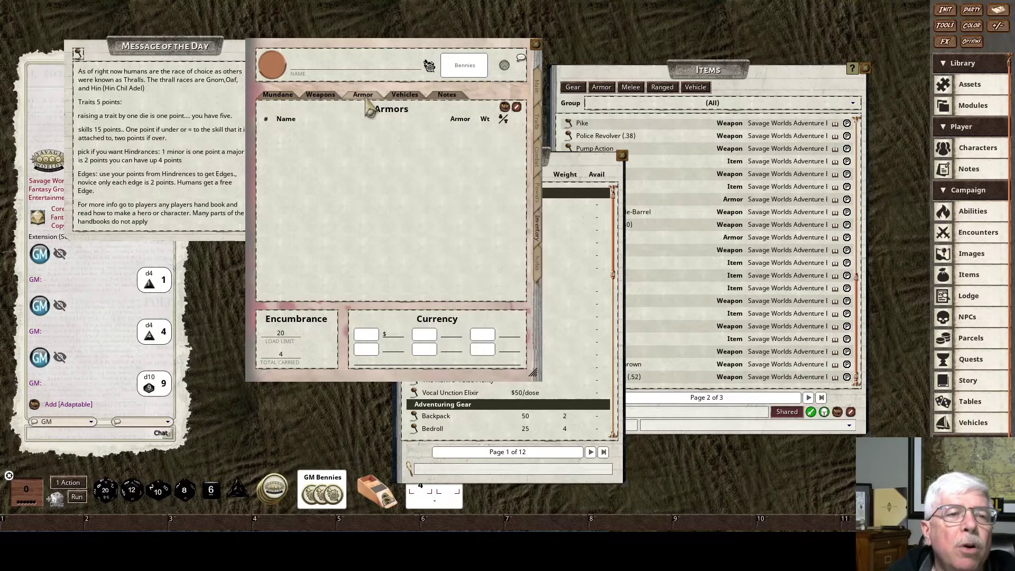
drag(565, 160, 669, 137)
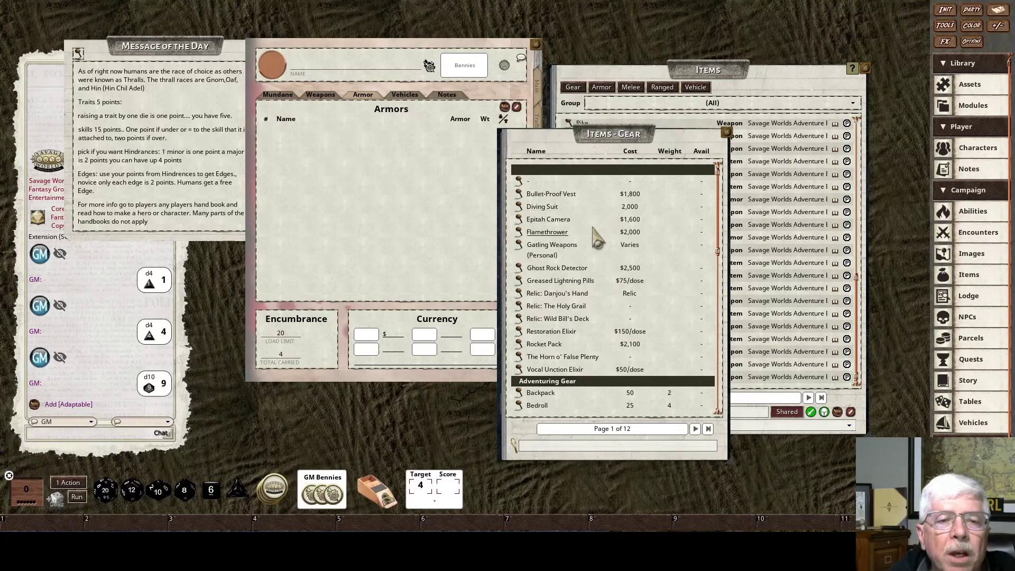
click(727, 132)
click(602, 88)
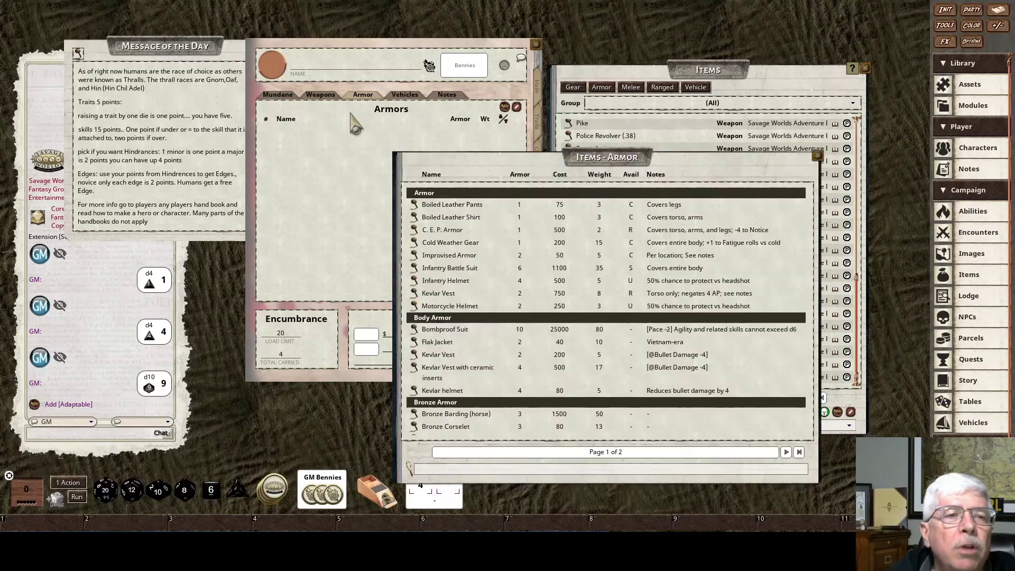
click(819, 157)
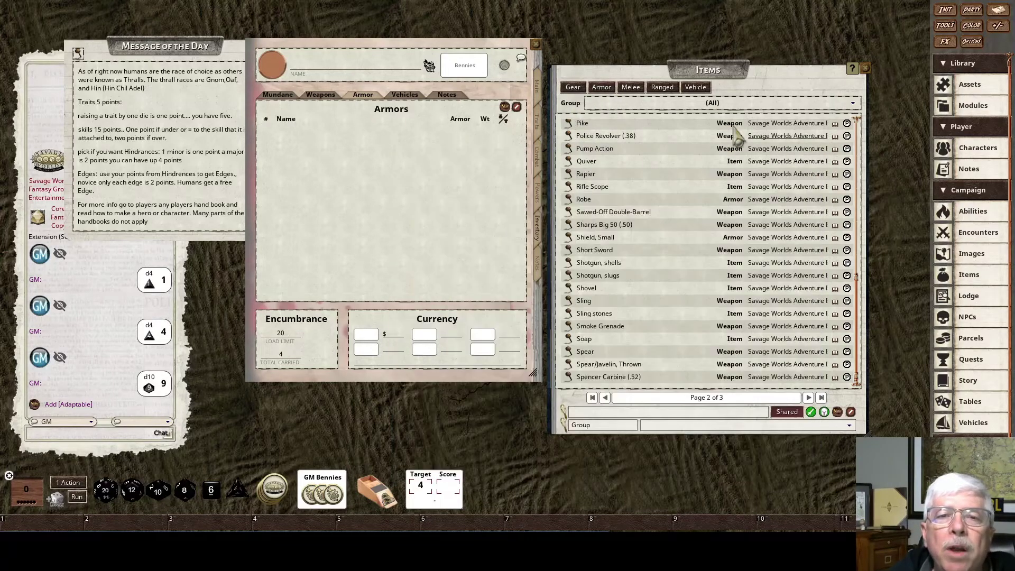
Open the melee, ranged and vehicular weapons tables, and close the vehicular and ranged ones.
click(631, 88)
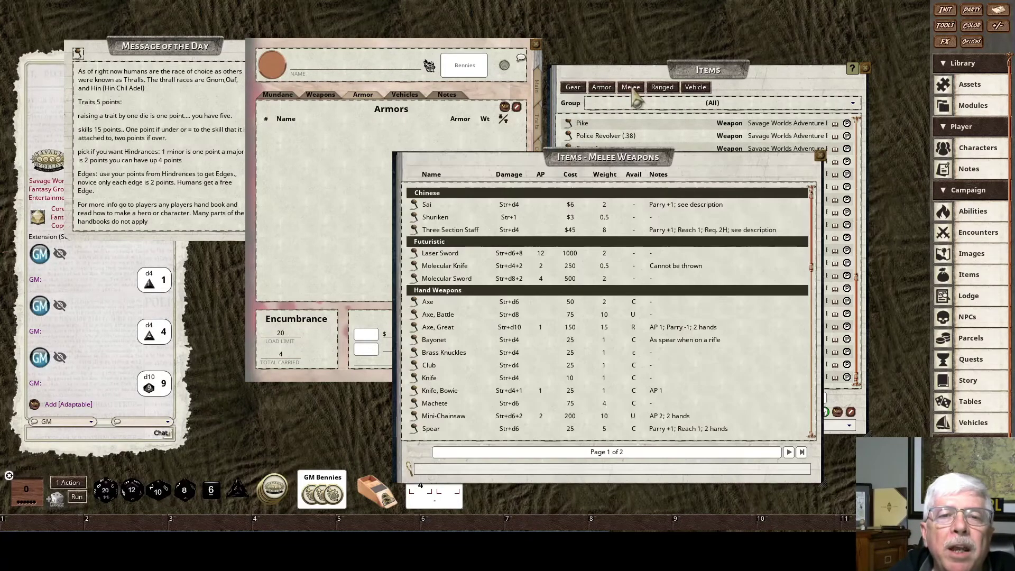
click(663, 88)
click(695, 88)
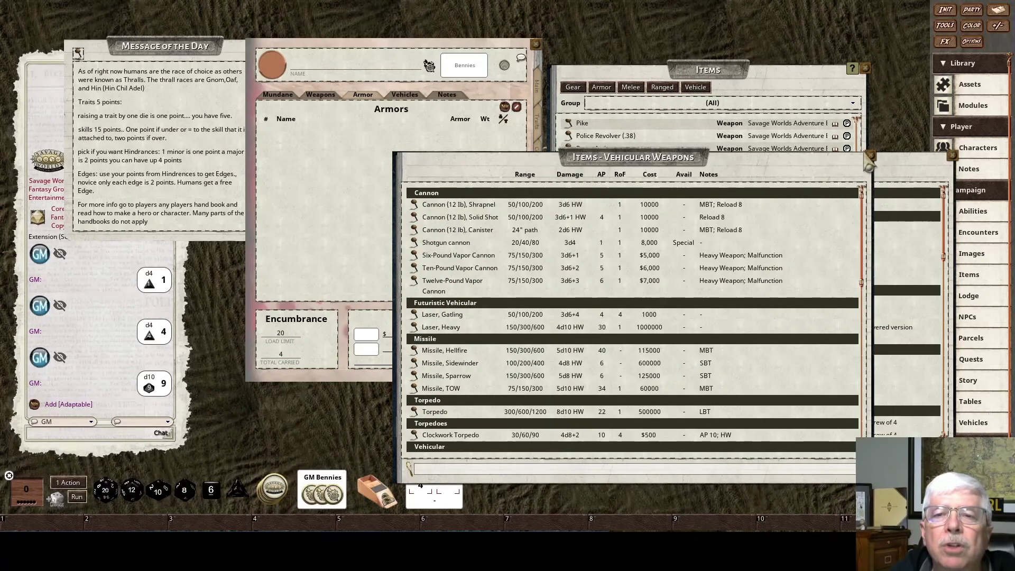
click(872, 157)
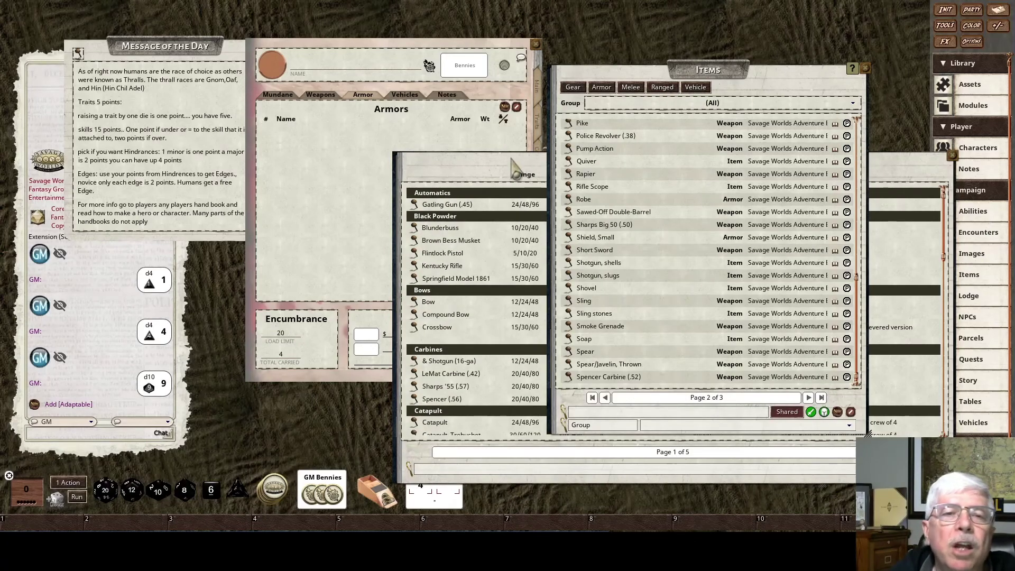
drag(521, 168, 399, 176)
click(830, 163)
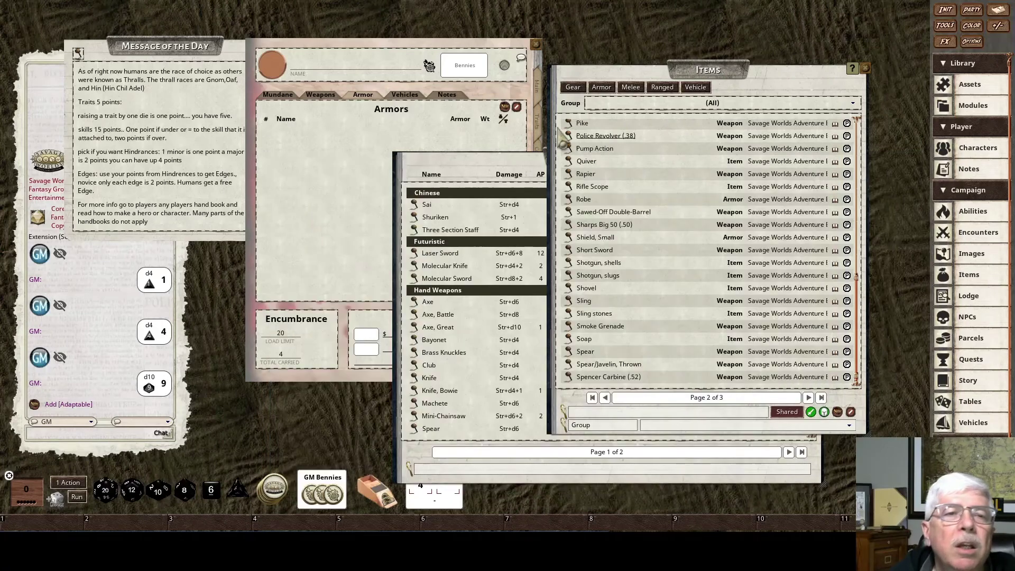
Close the melee weapons table and look through the character's inventory notes, vehicles, armor, weapons and mundane items.
drag(513, 164, 396, 170)
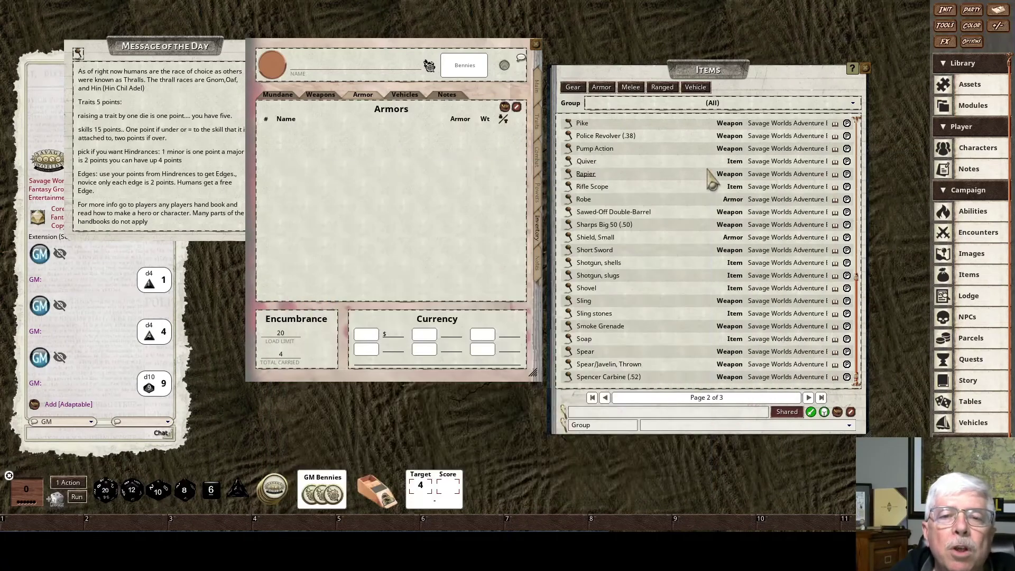
click(707, 170)
click(449, 98)
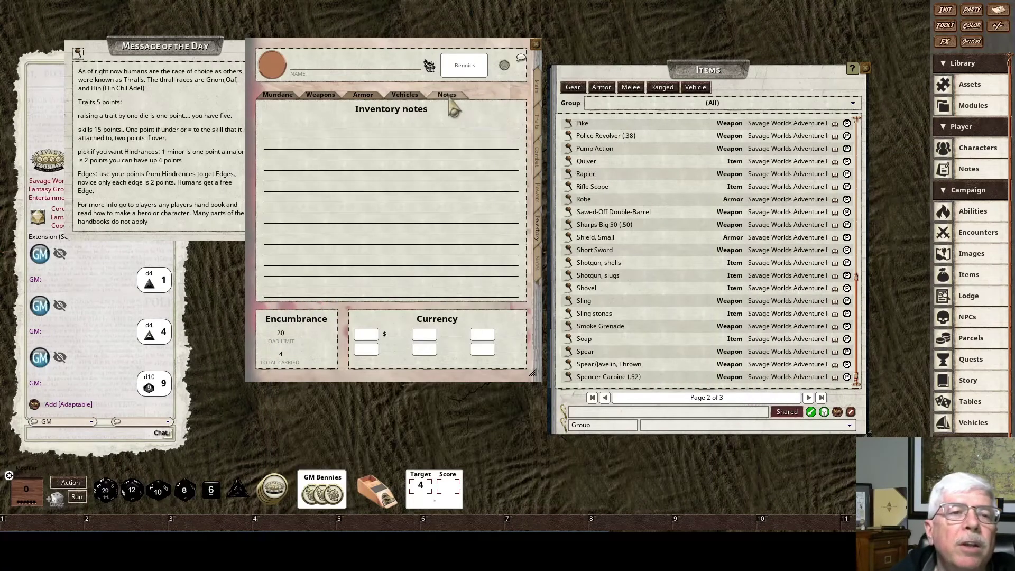
click(412, 97)
click(365, 96)
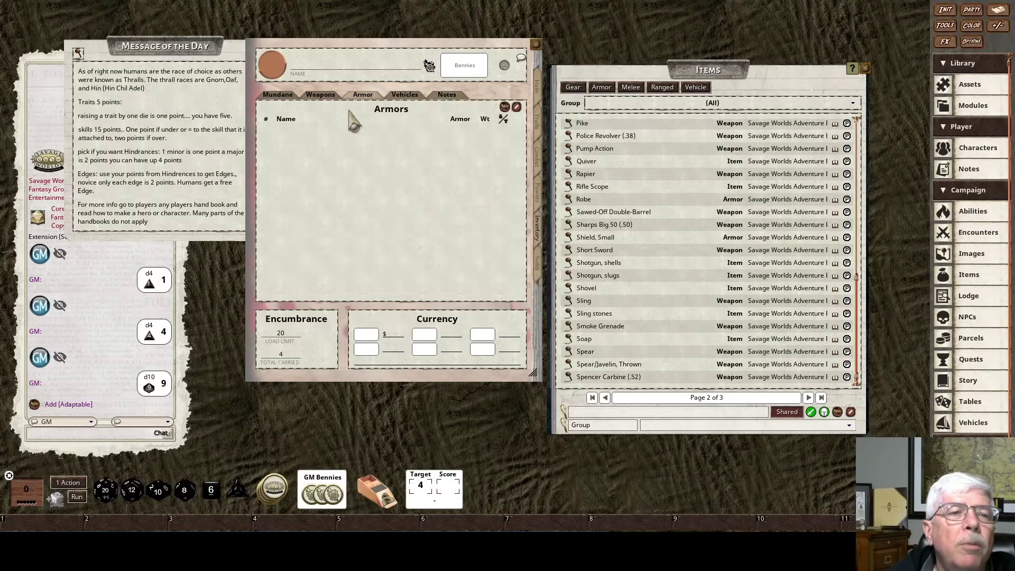
click(325, 97)
click(281, 96)
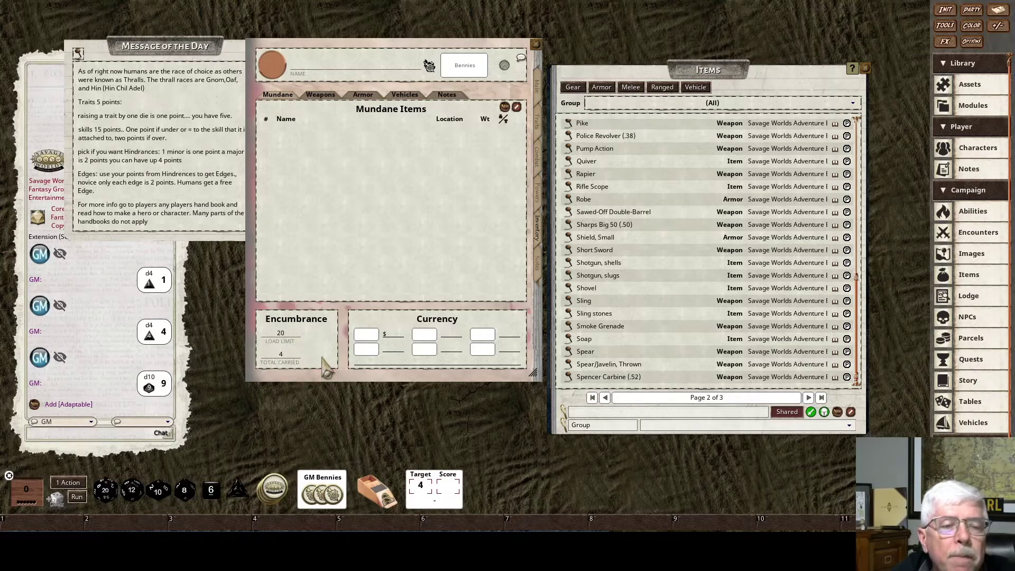
click(321, 95)
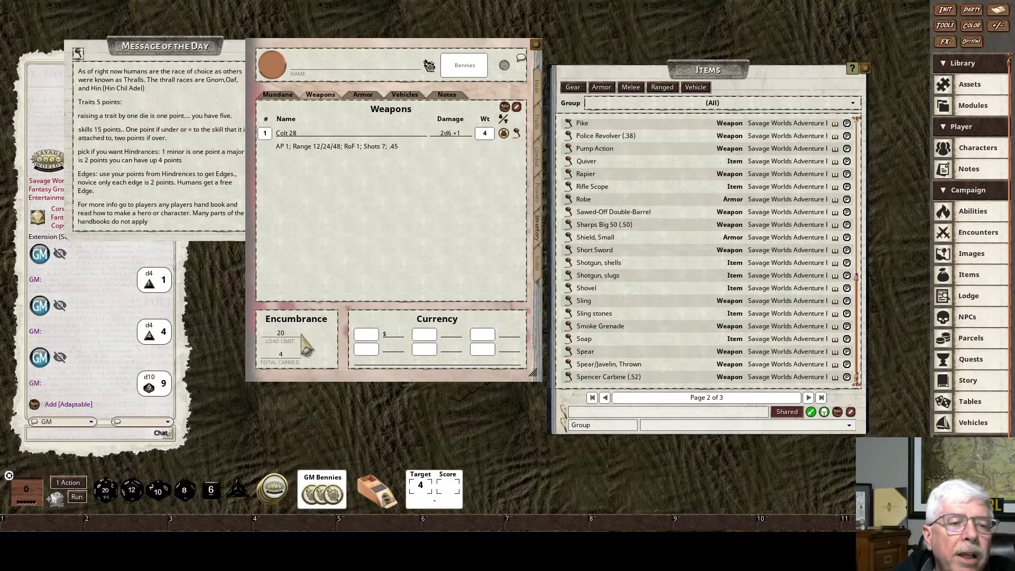
click(363, 95)
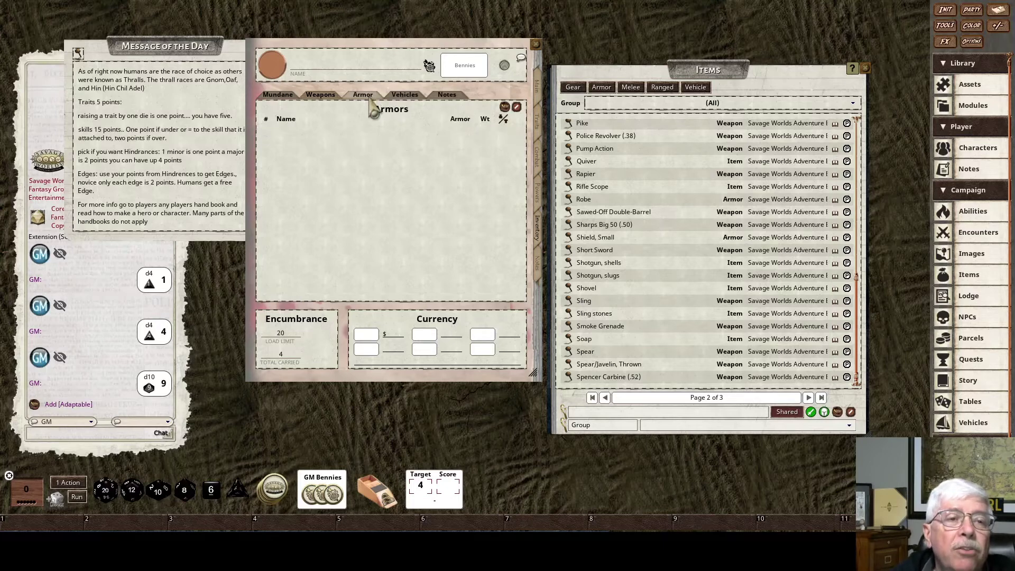
click(279, 96)
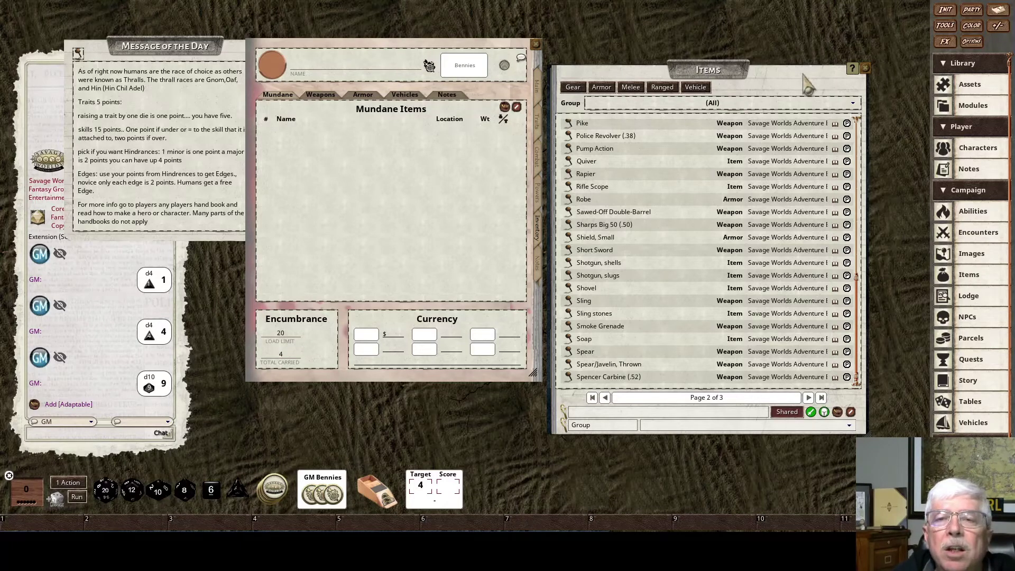
Close the campaign's items list and enter the character's name on the character sheet.
click(865, 68)
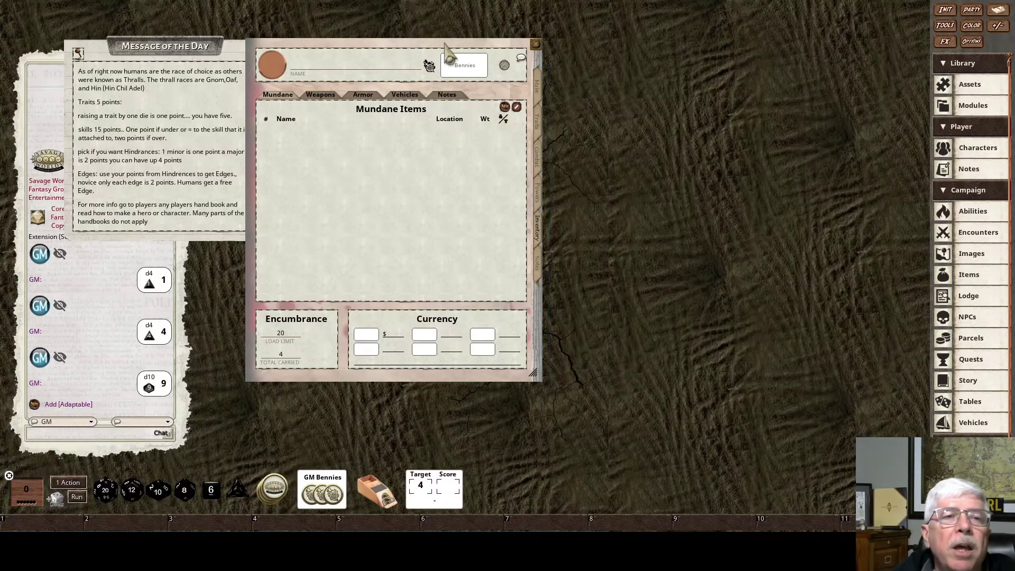
drag(444, 52, 648, 120)
click(535, 139)
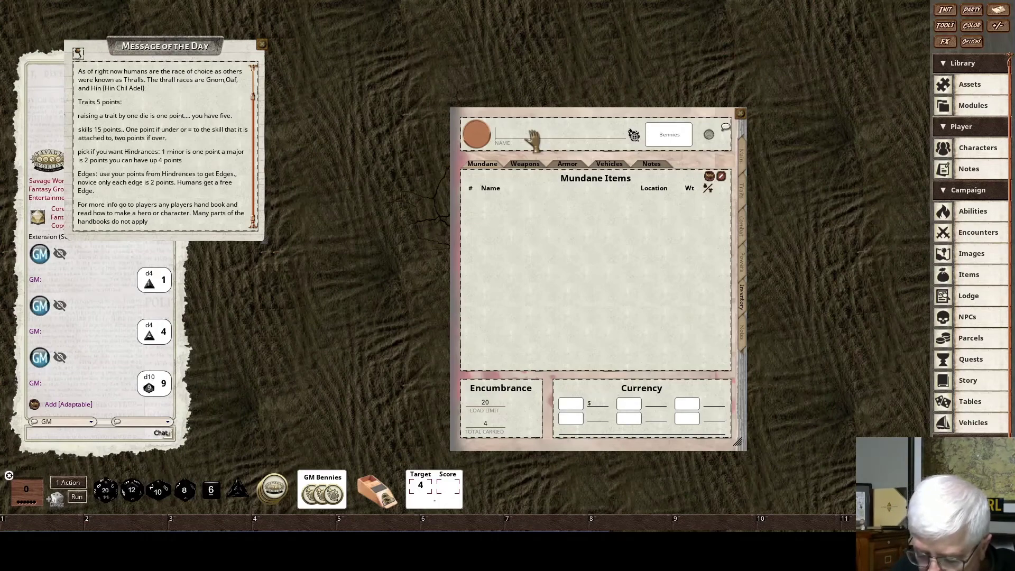
key(shift)
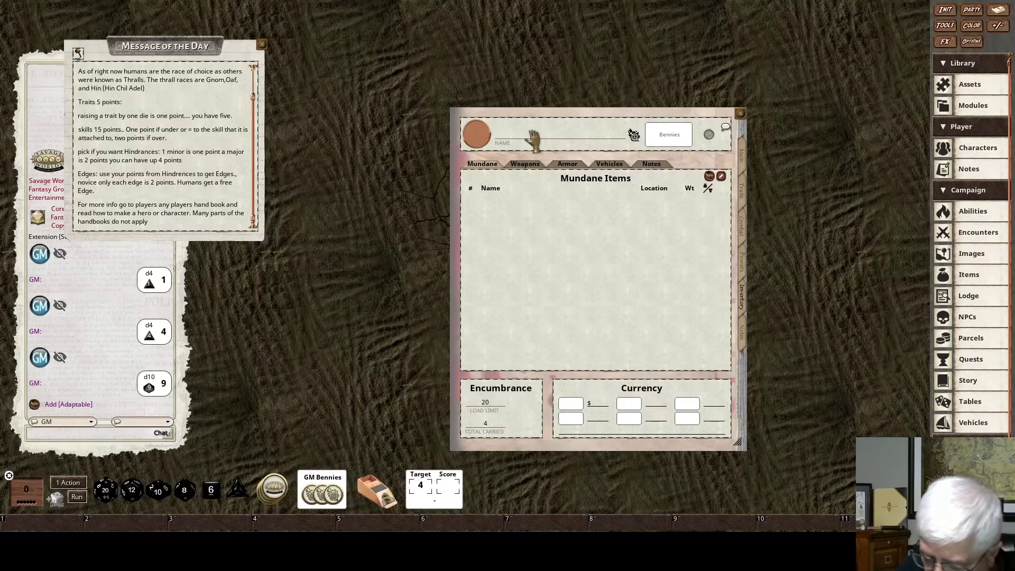
key(shift)
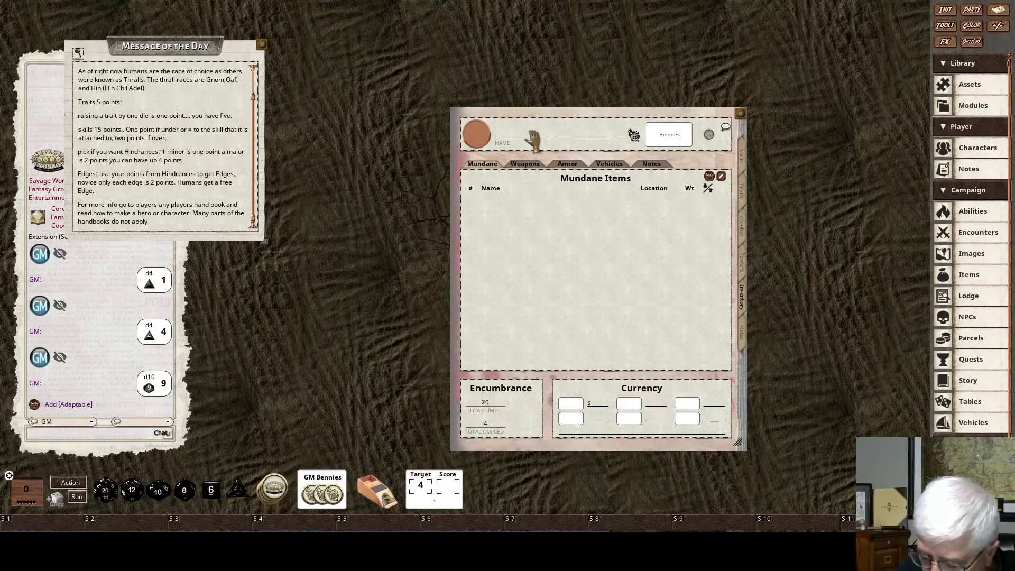
text(Yoder)
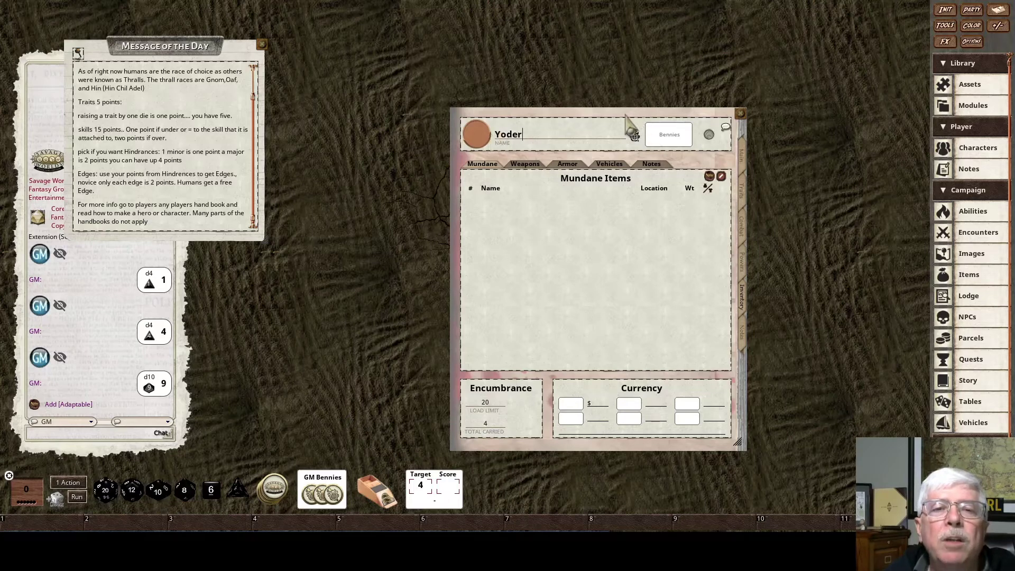
Assign the Deacon Jim Miller token from the Lone Killers of the Southwest assets as the character's portrait.
drag(646, 128, 586, 109)
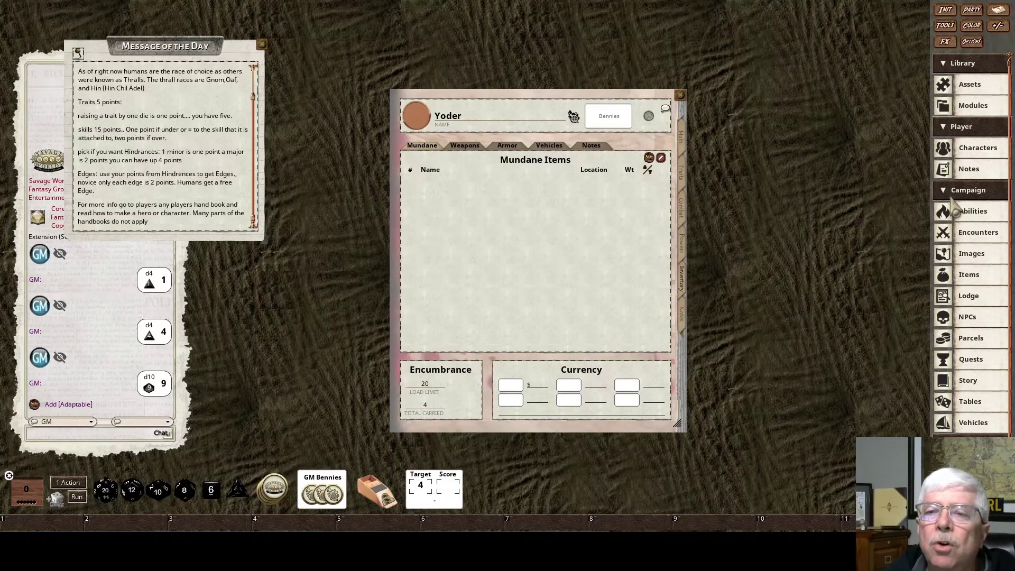
click(949, 94)
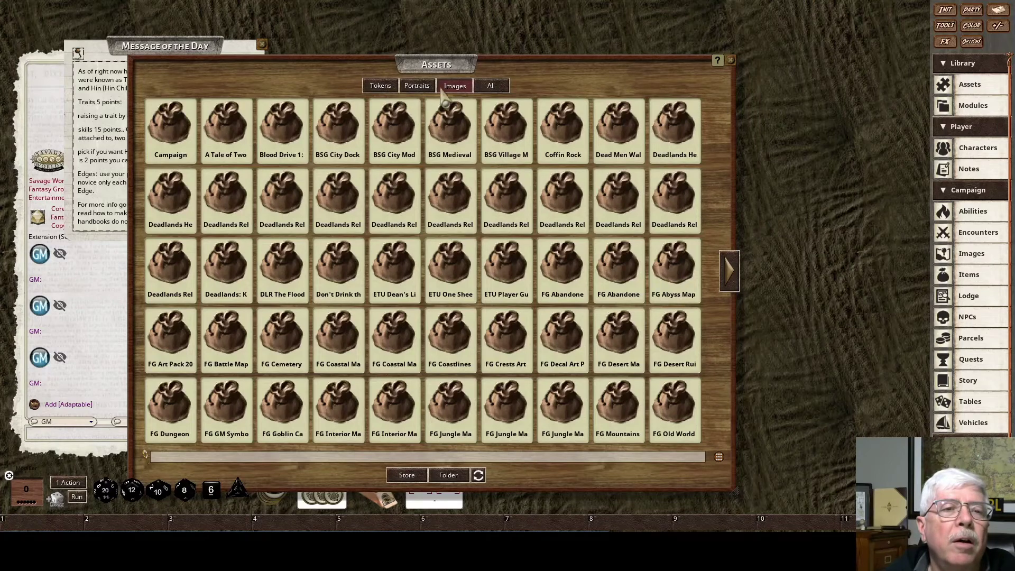
click(391, 90)
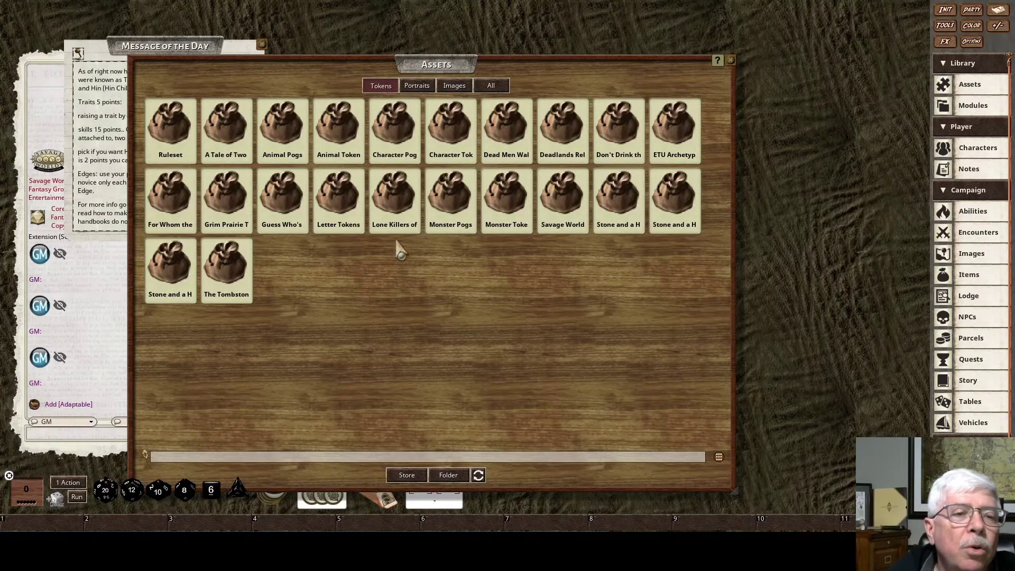
click(390, 194)
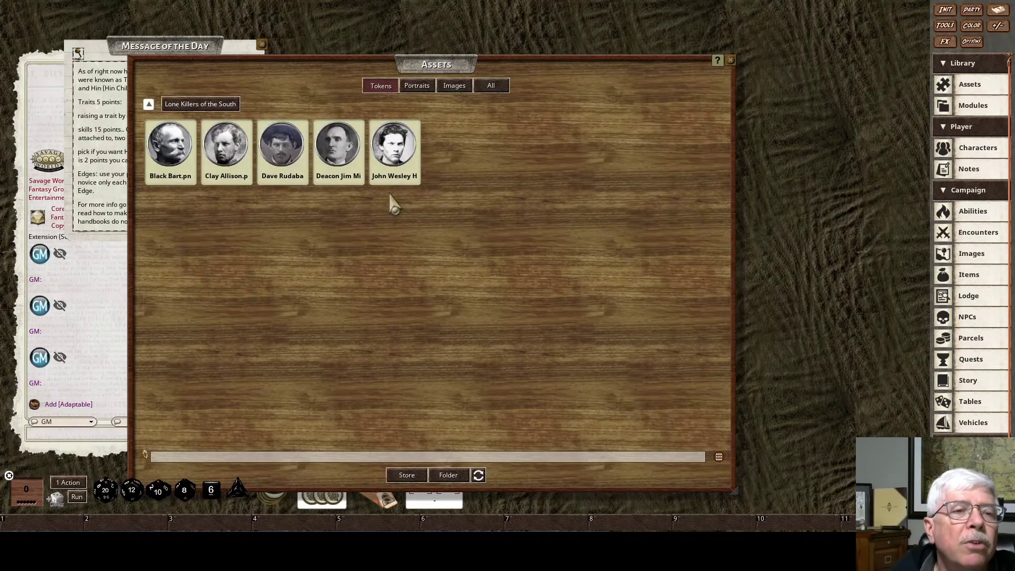
drag(364, 77, 571, 124)
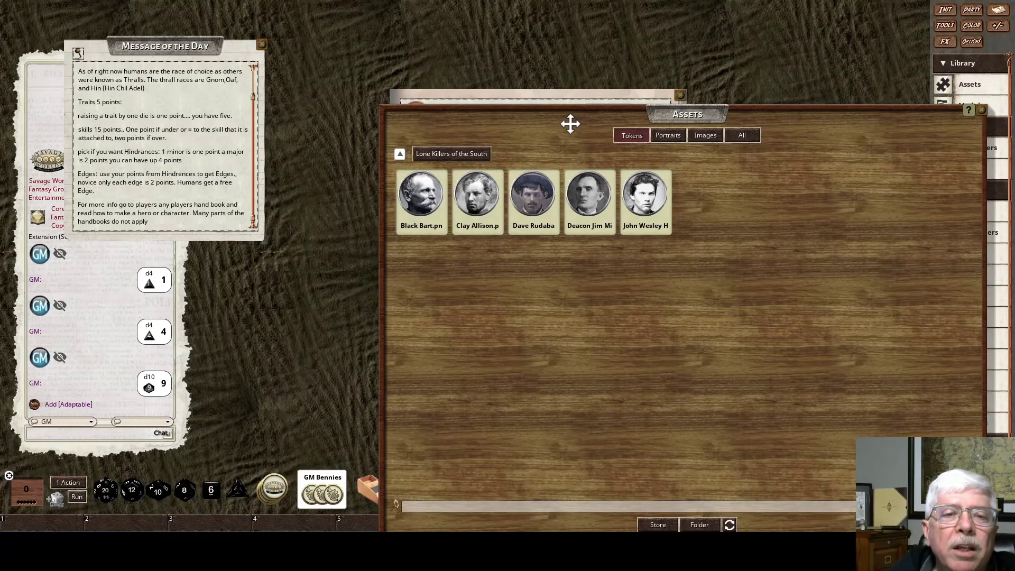
drag(570, 114, 145, 152)
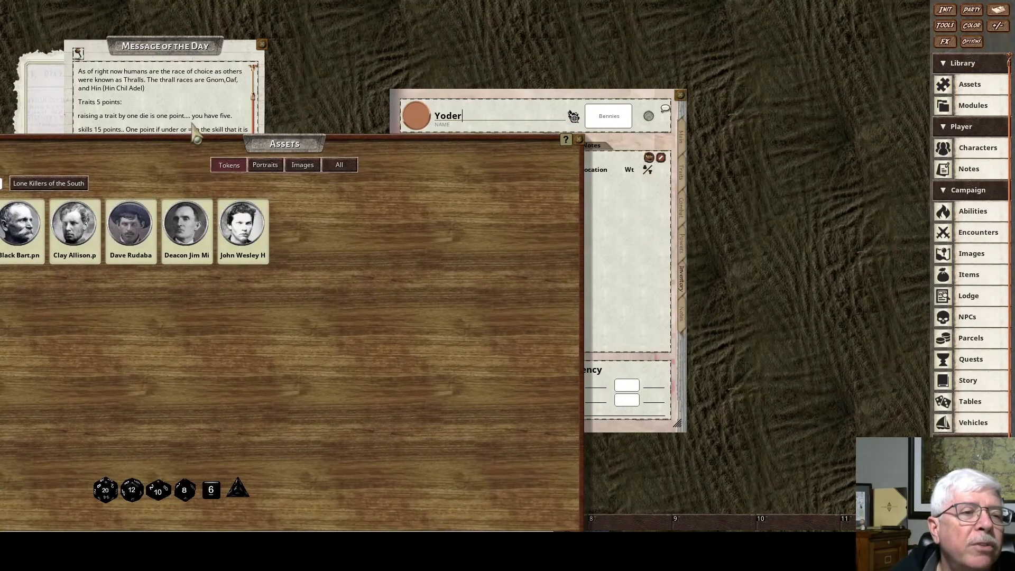
drag(185, 141, 135, 248)
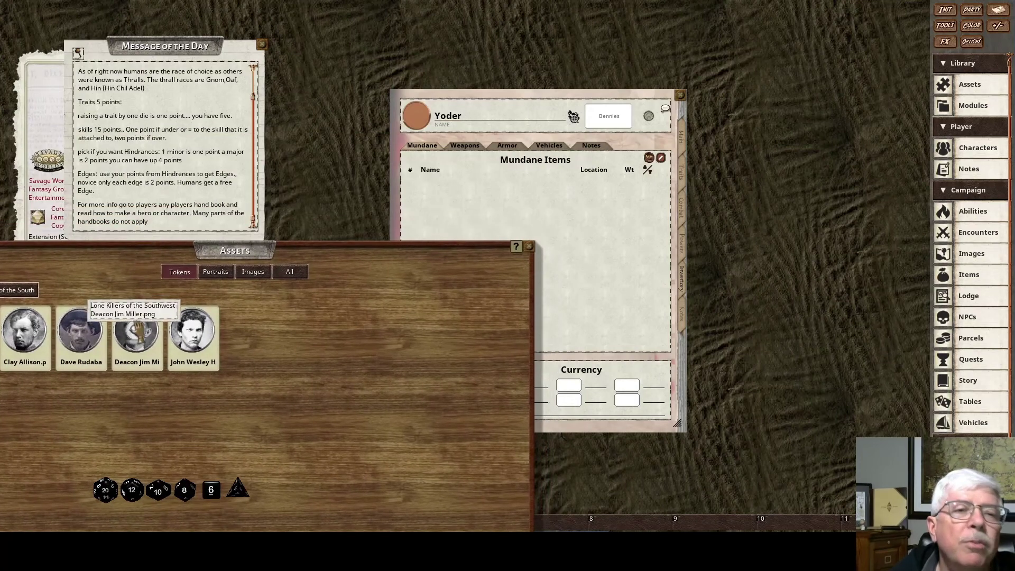
drag(137, 329, 416, 116)
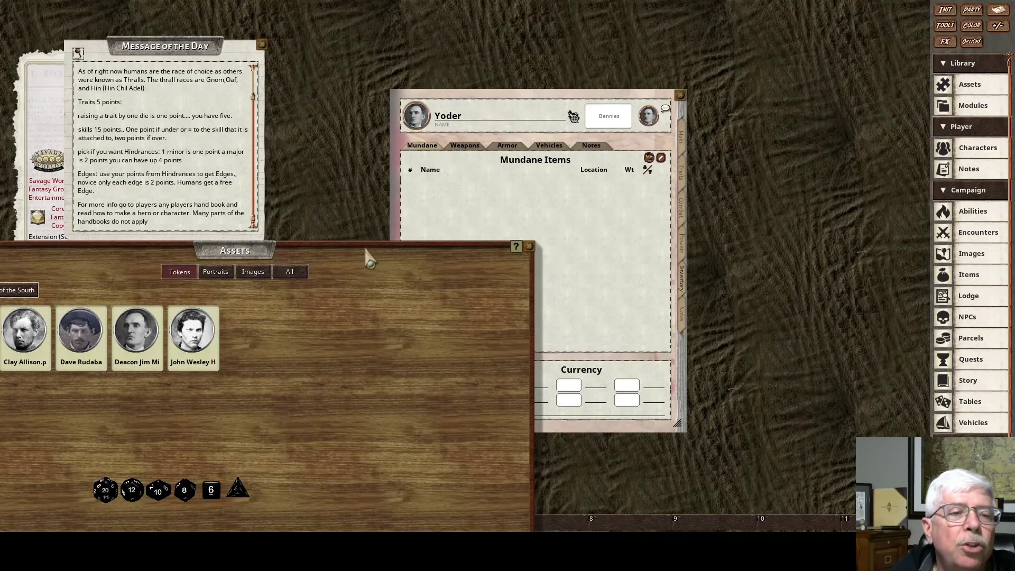
Look through the SmiteWorks portraits and the Deadlands Reloaded: Trail Guide The Great Northwest tokens, and close the assets.
drag(291, 245, 373, 113)
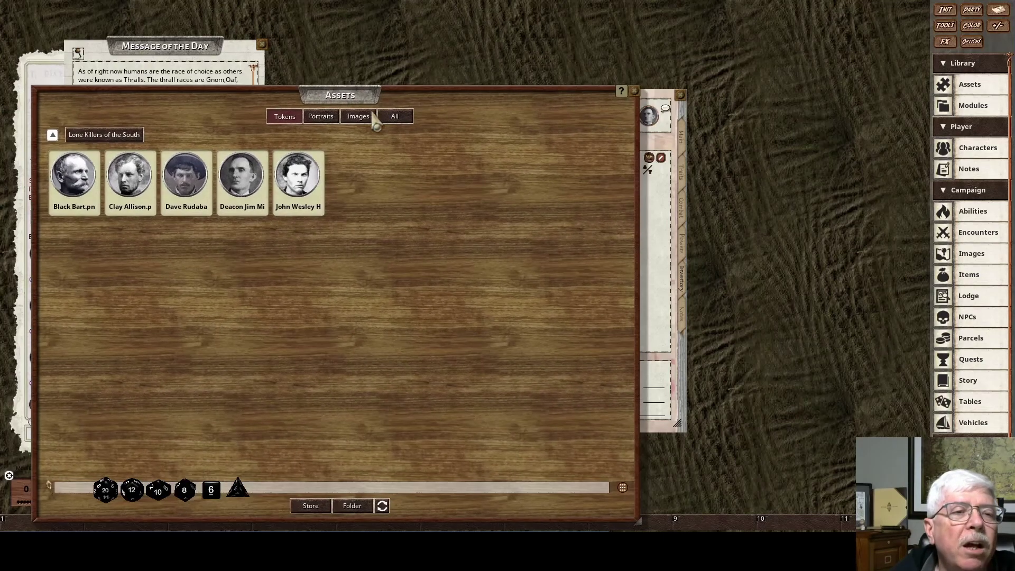
click(323, 119)
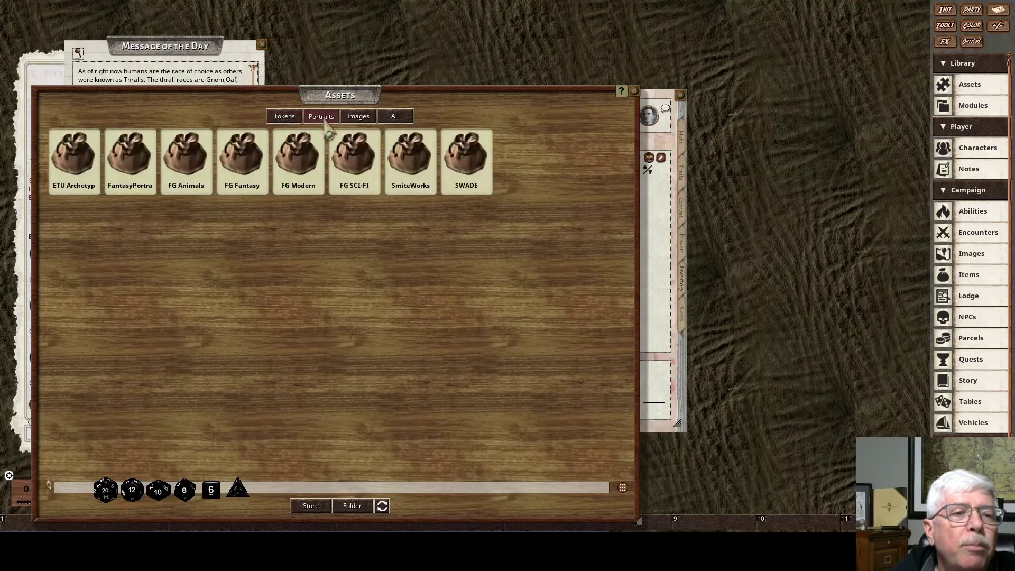
click(407, 168)
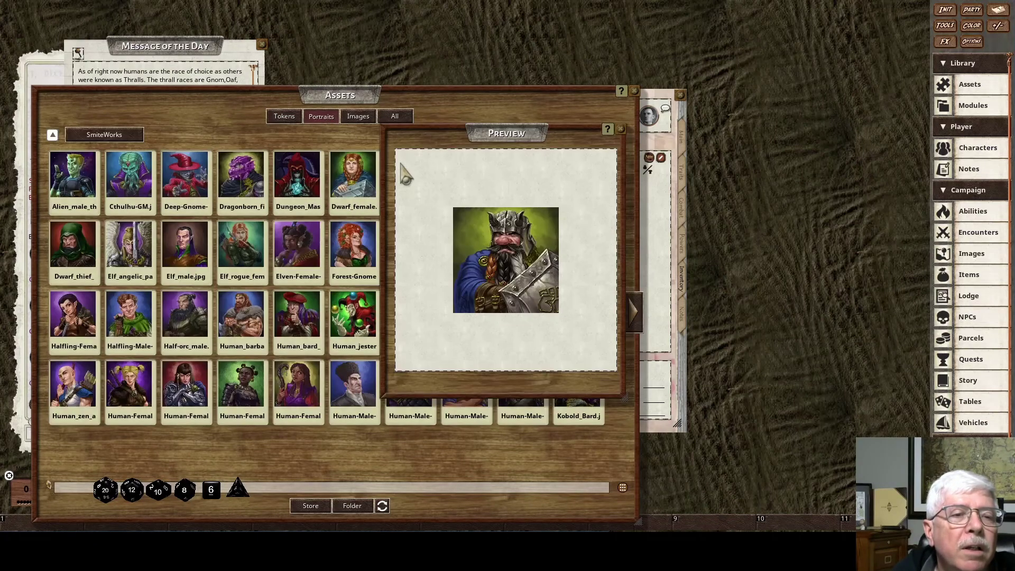
click(286, 119)
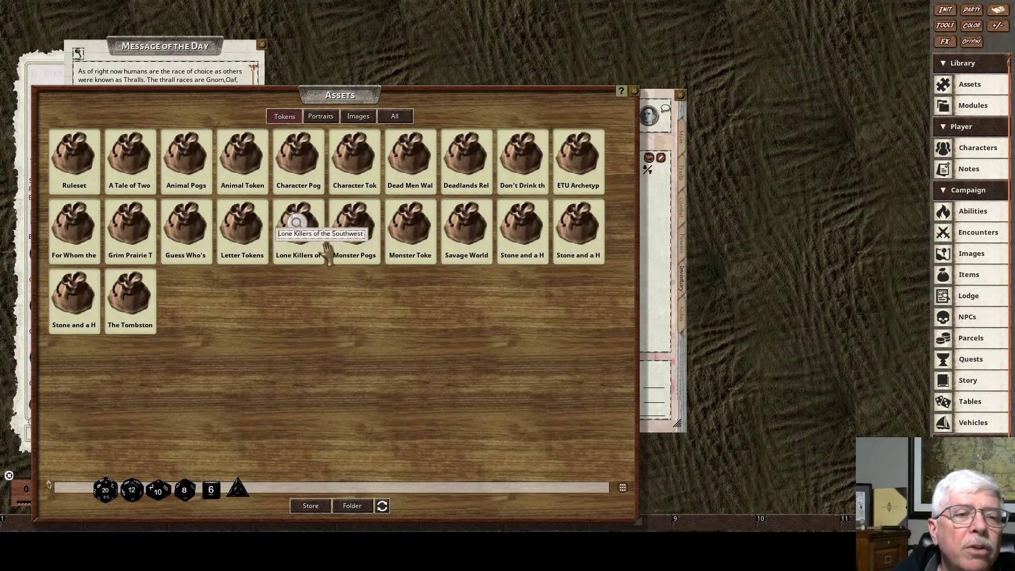
click(463, 168)
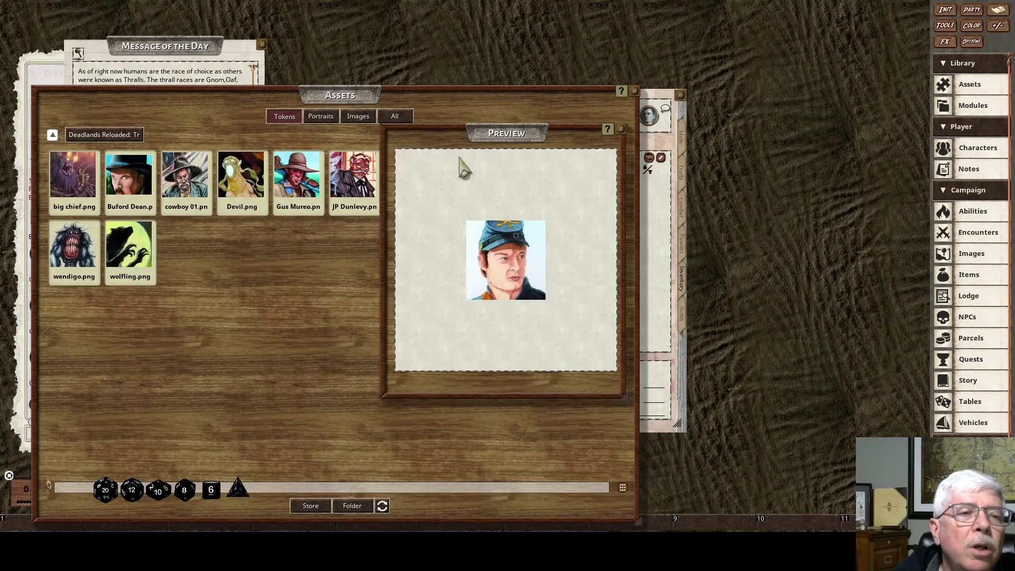
click(622, 129)
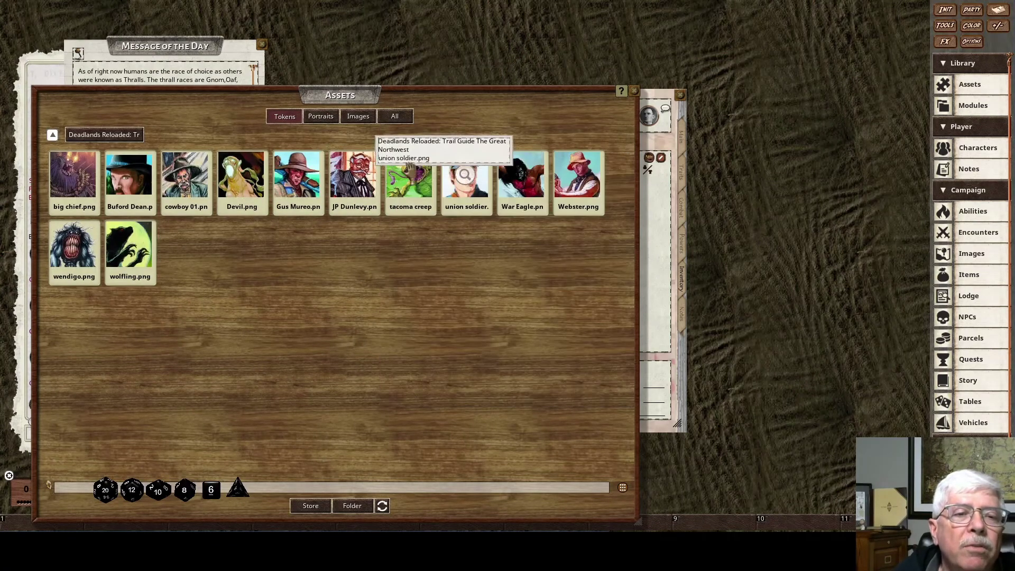
click(634, 91)
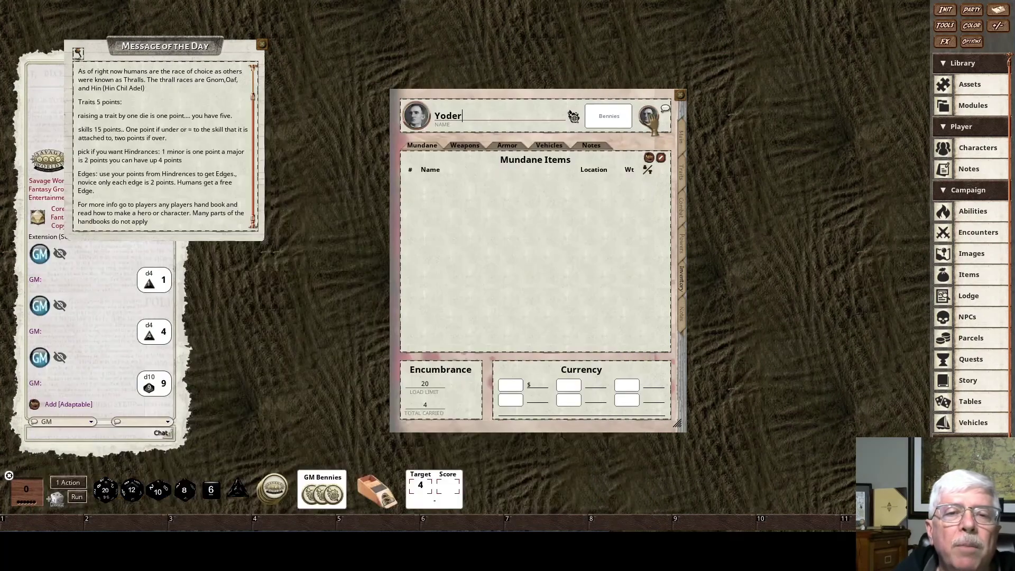
Set the character's setting to Capitol on the main page of the character sheet.
click(517, 109)
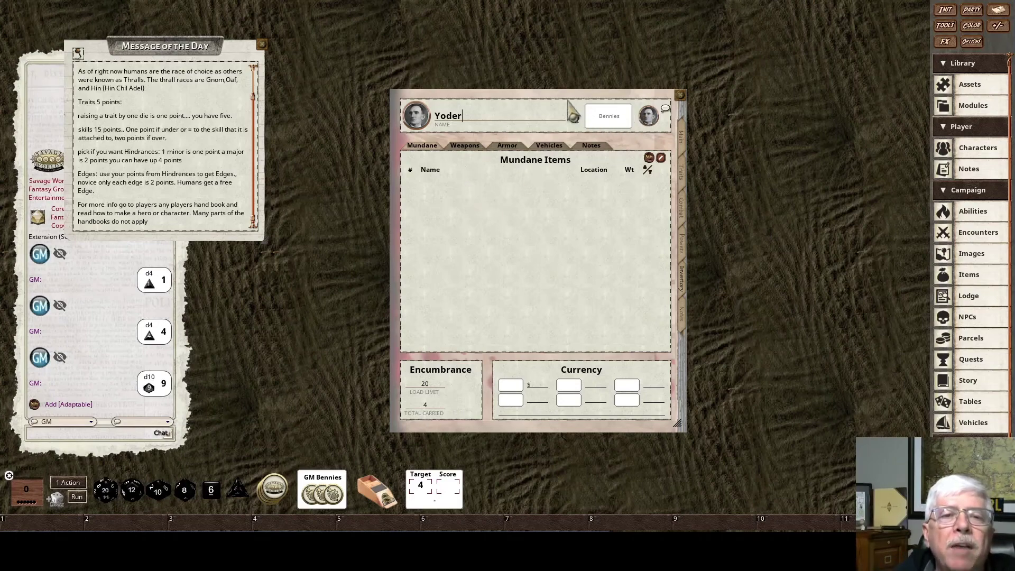
drag(561, 96, 504, 98)
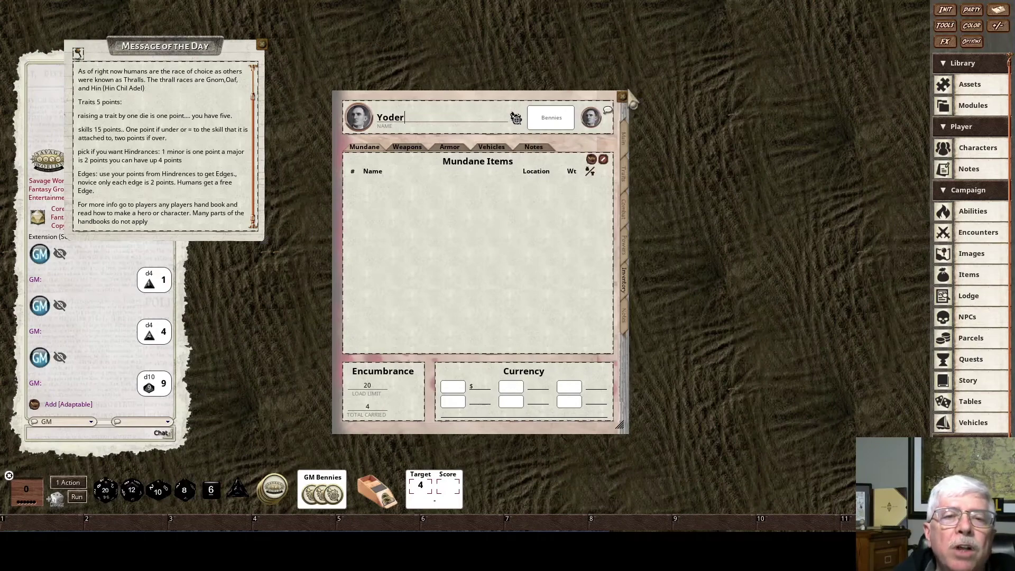
click(624, 139)
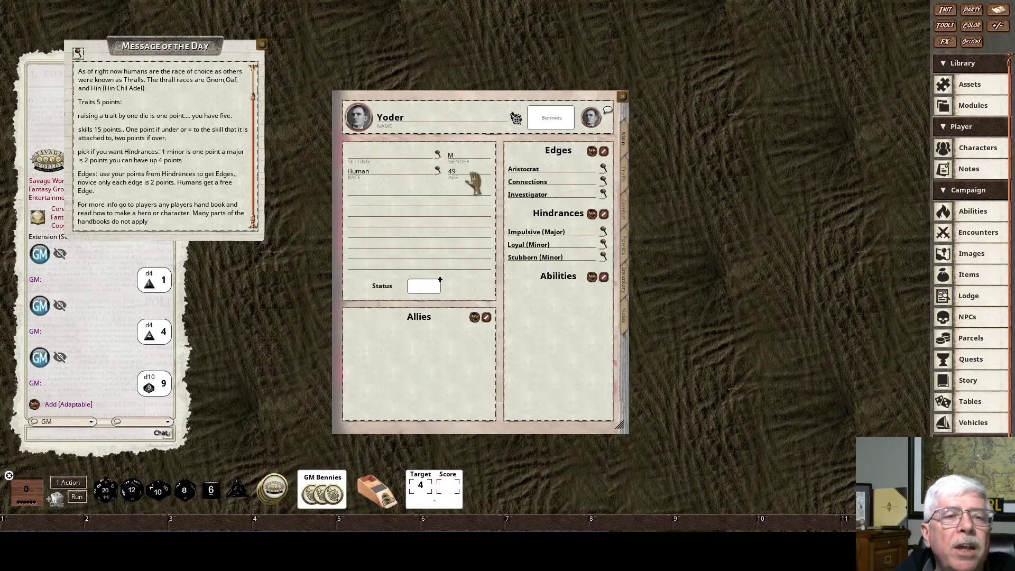
key(shift)
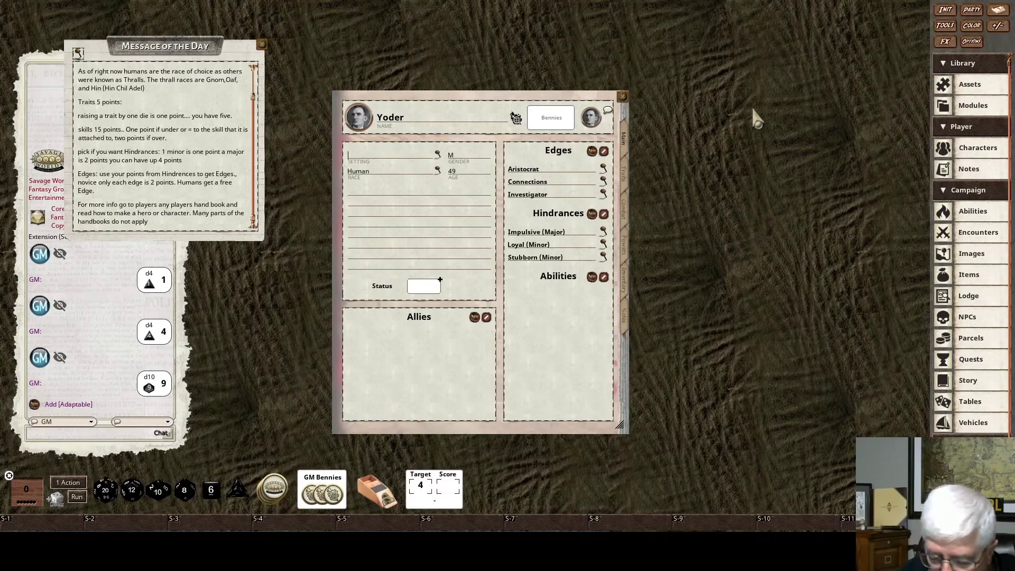
text(Capitol)
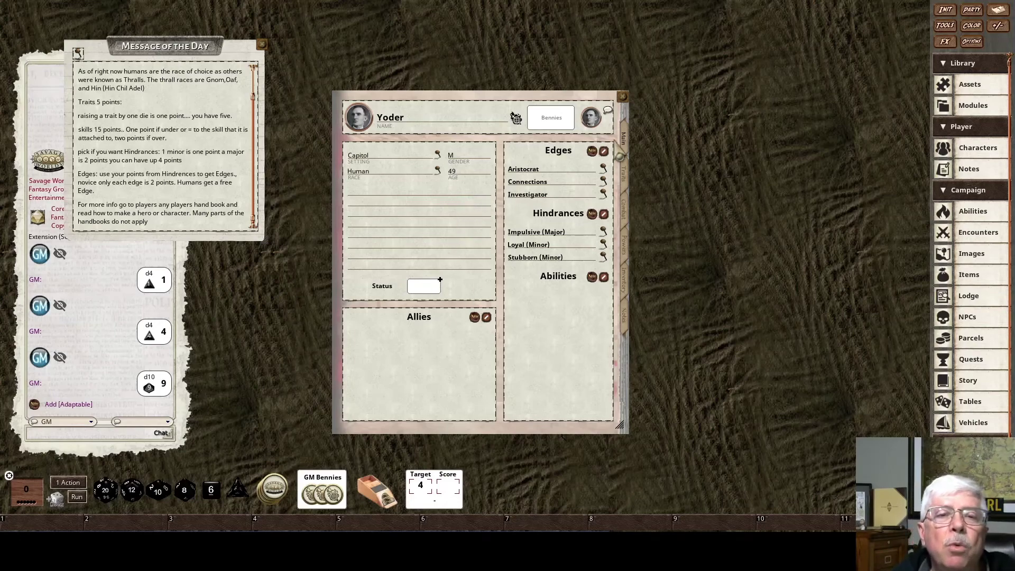
click(625, 177)
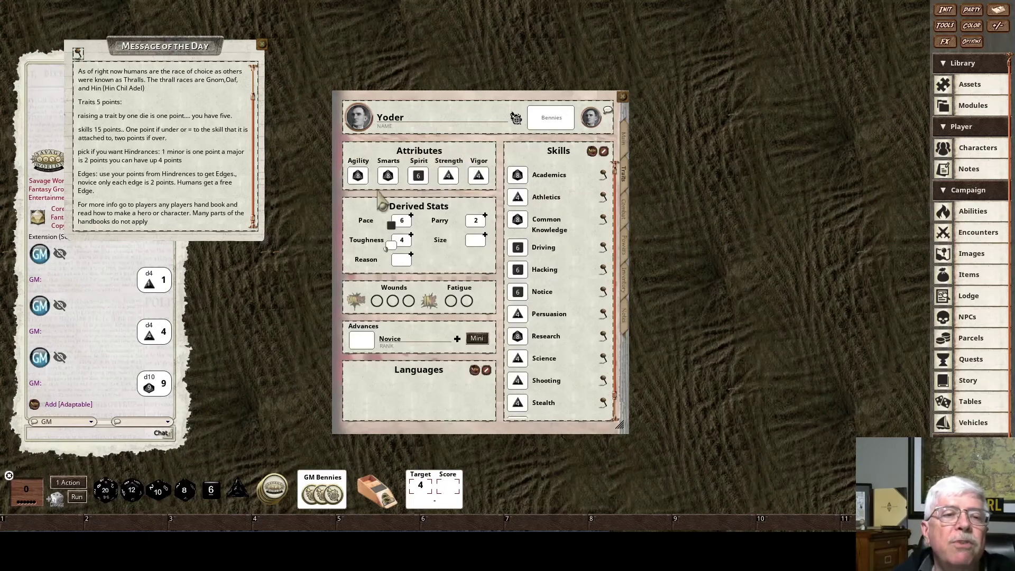
click(401, 221)
text(6)
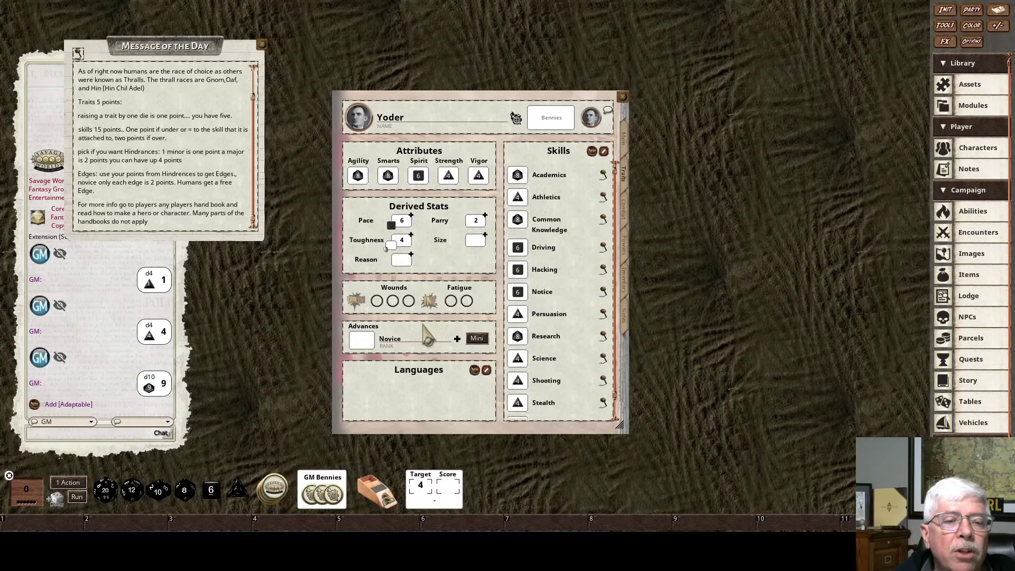
click(475, 370)
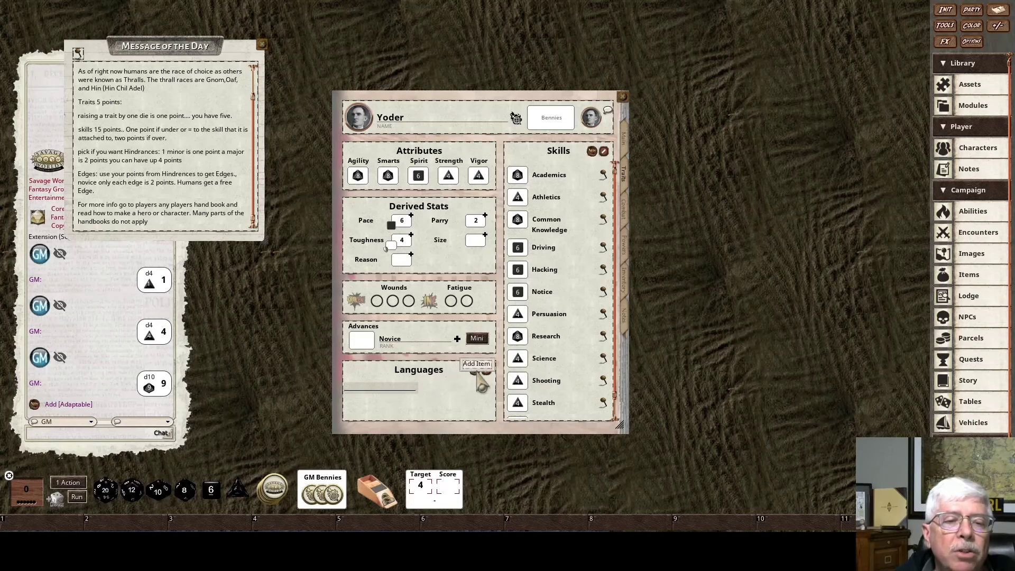
right_click(404, 392)
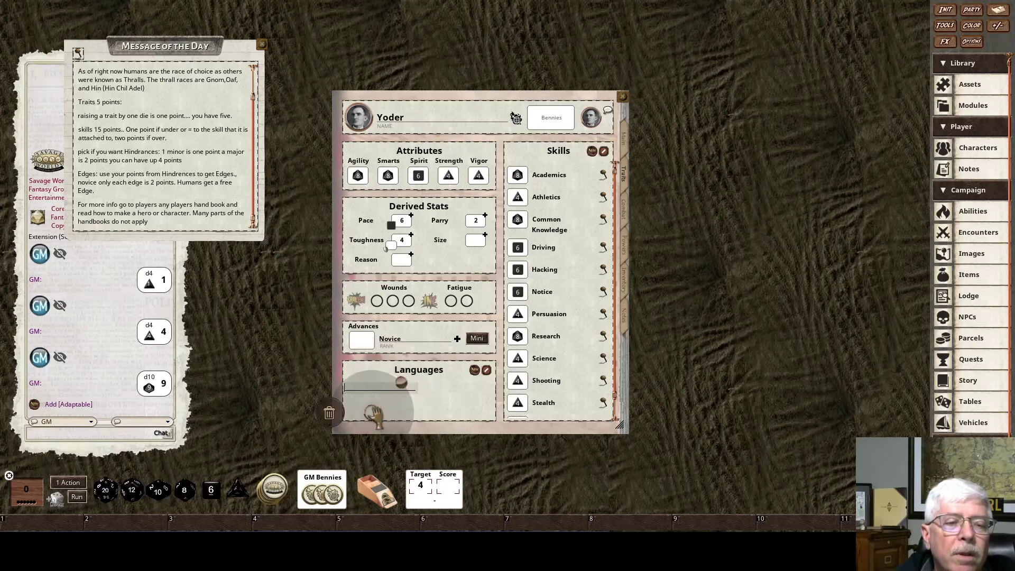
click(330, 413)
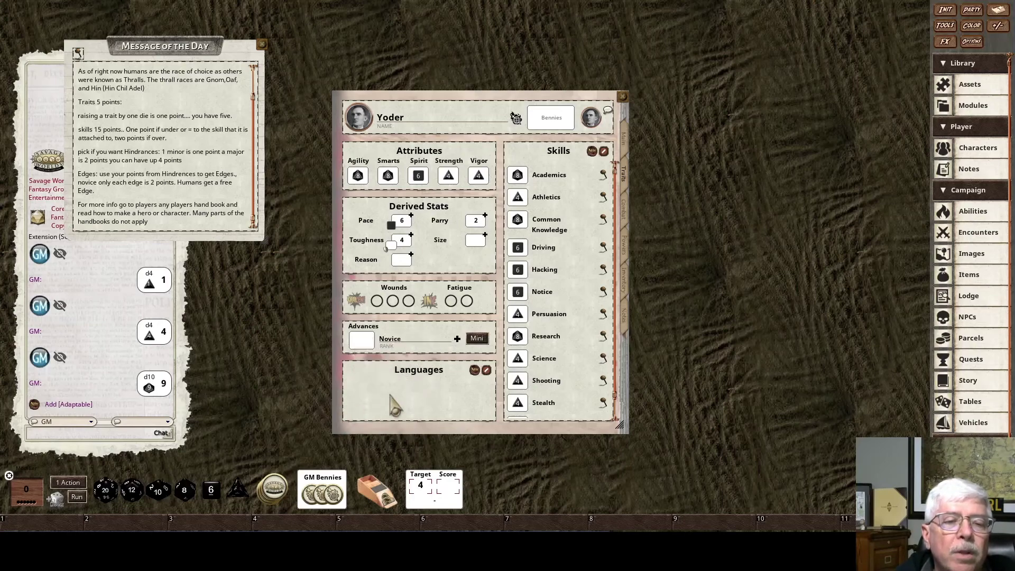
Roll the Colt 28's shooting attack and its damage from the combat page of the character sheet.
click(625, 210)
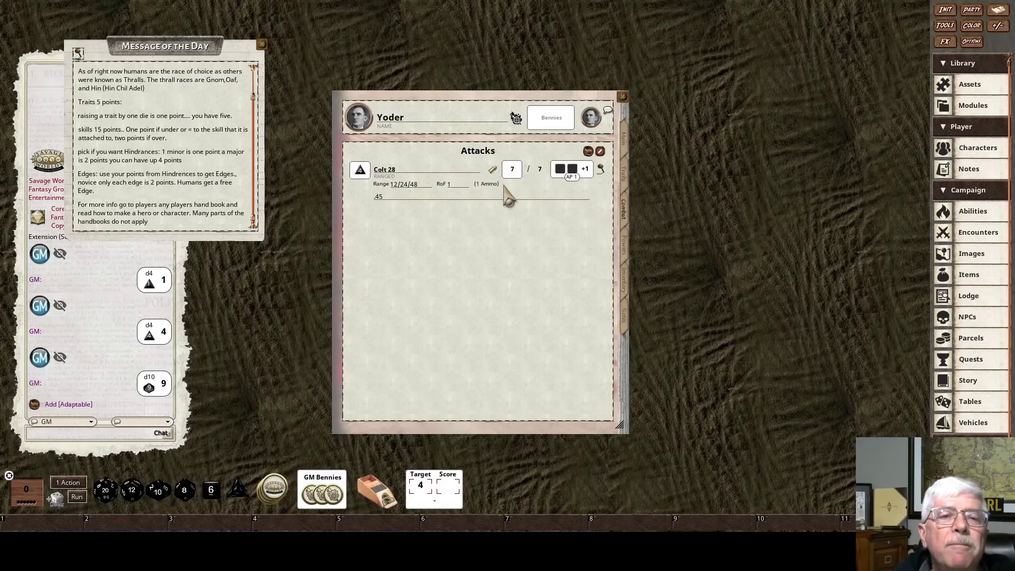
drag(444, 97, 503, 92)
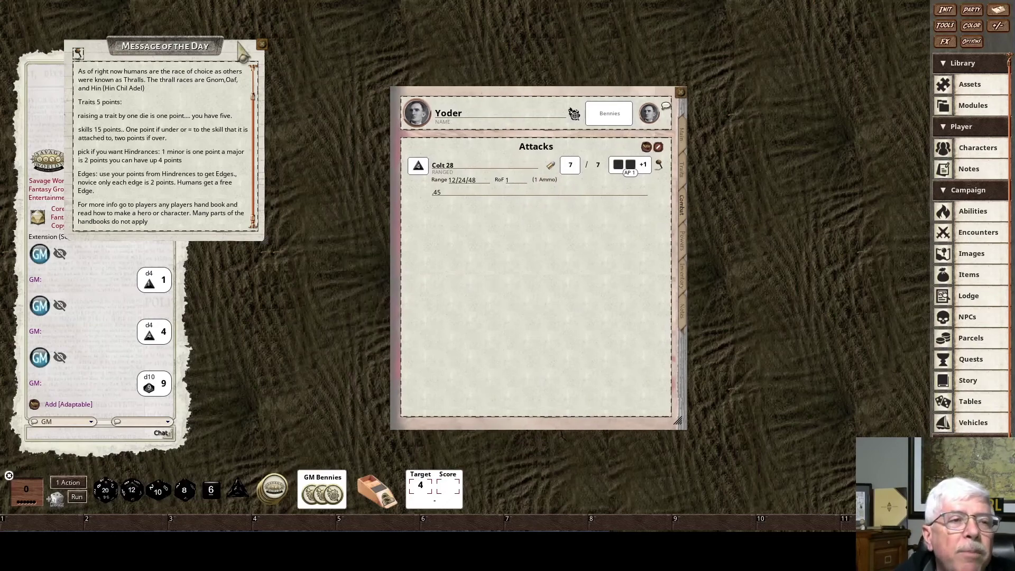
drag(222, 111, 339, 93)
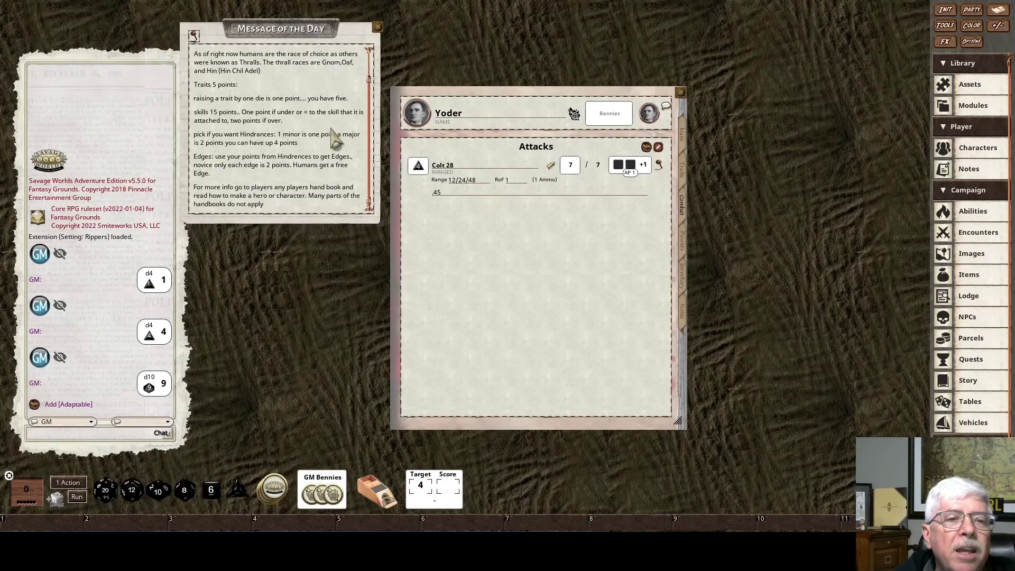
double_click(419, 168)
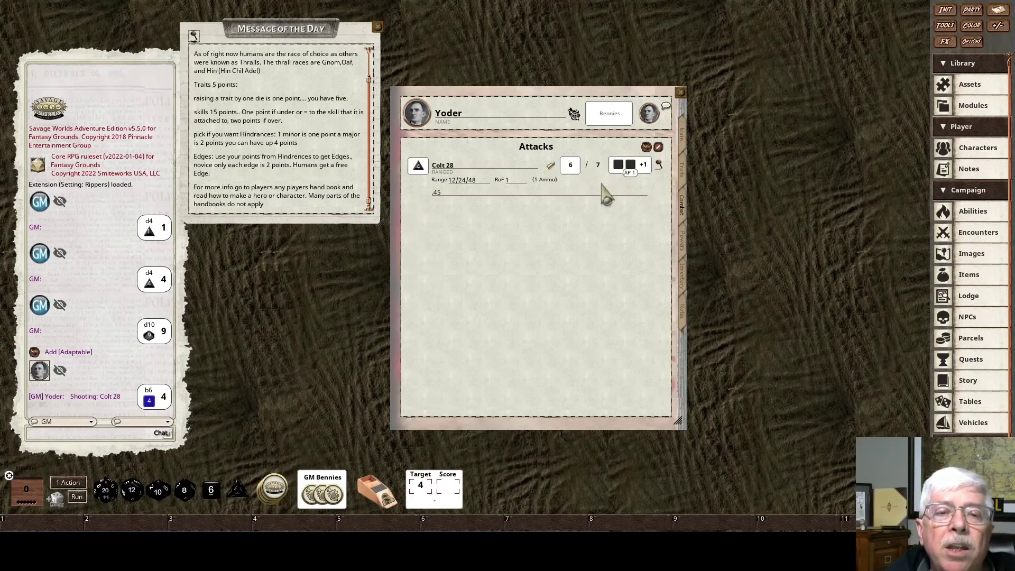
double_click(623, 169)
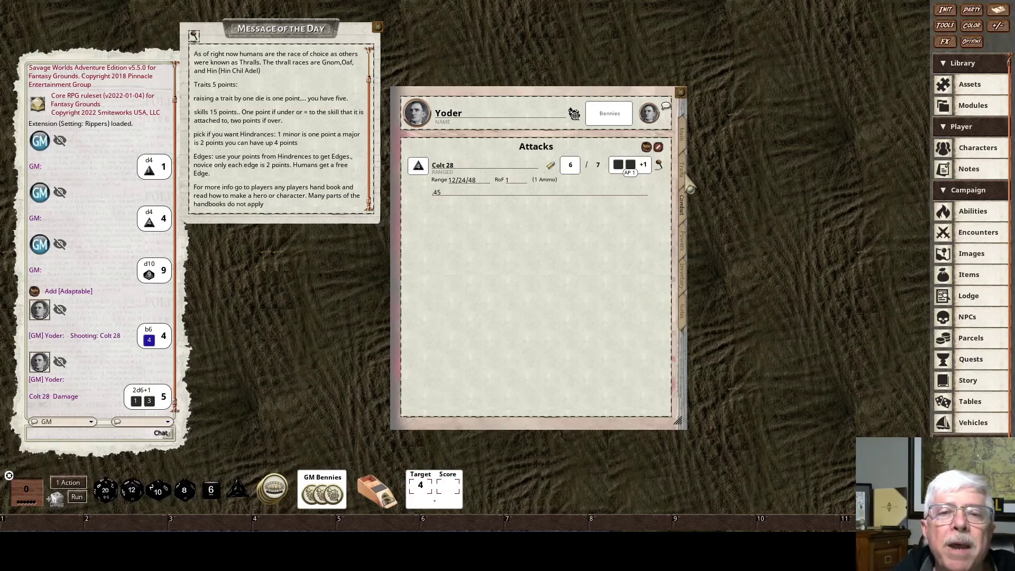
Return to the traits page of the character sheet, and close the sheet and the Message of the Day.
click(683, 174)
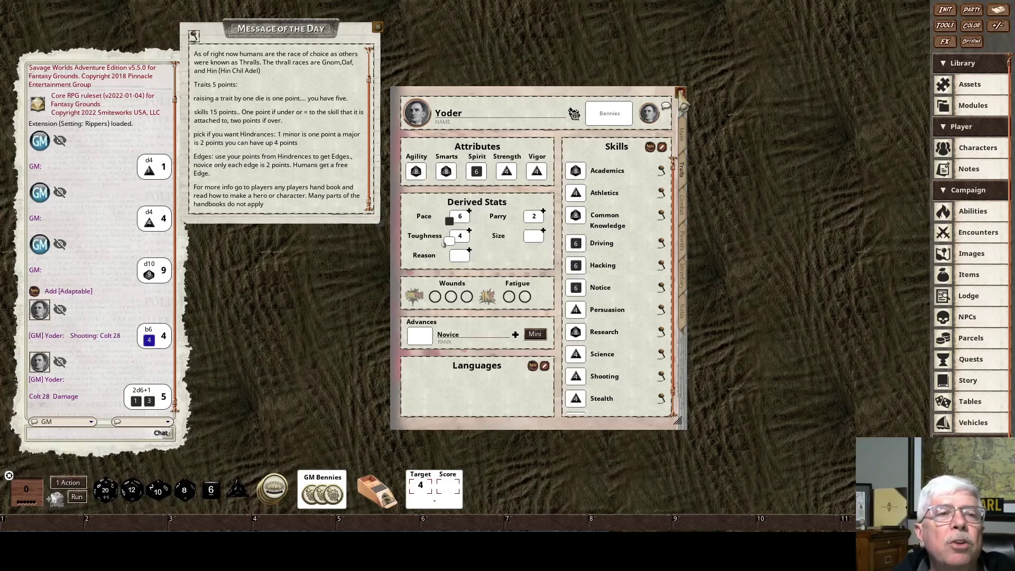
click(681, 94)
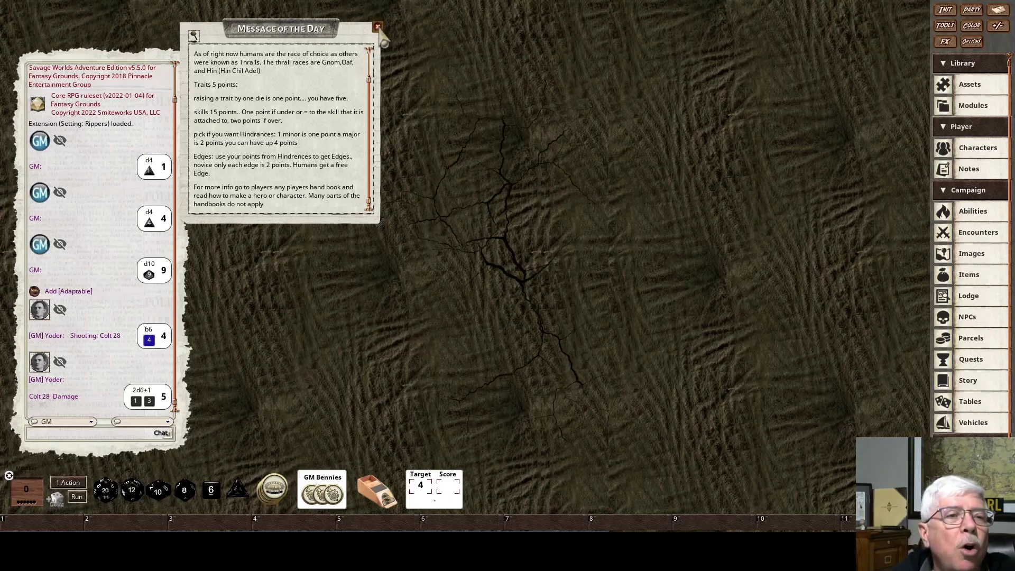
click(377, 27)
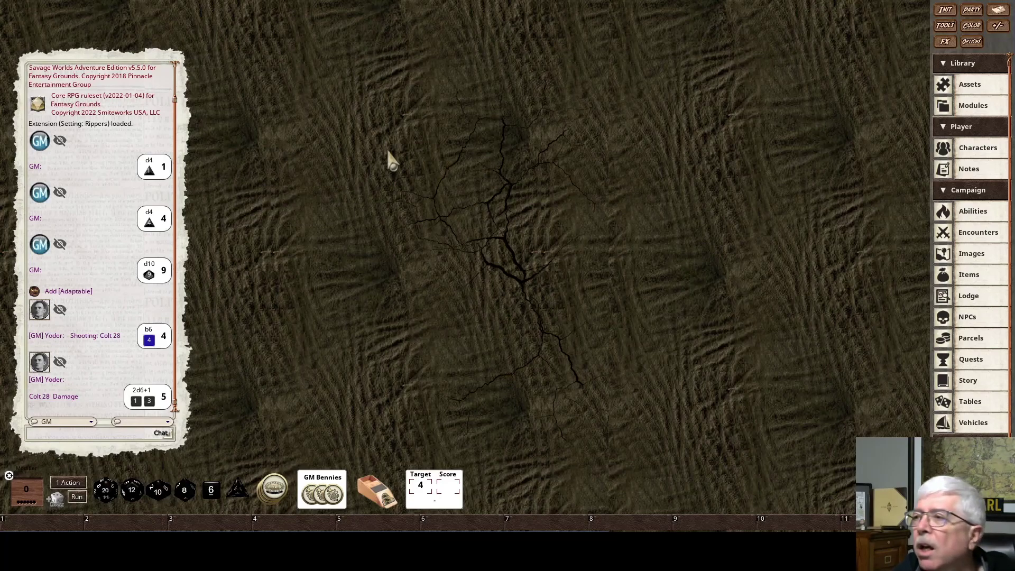